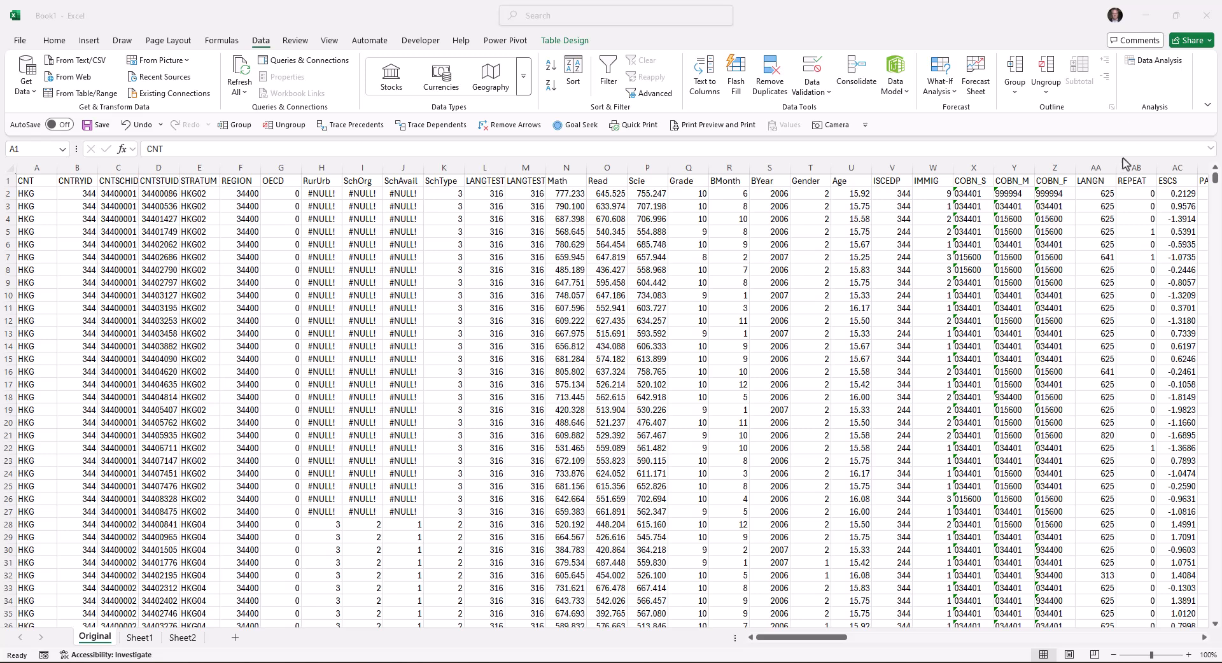
Step: Copy the whole ESCS column, including its header, from the Original sheet into Sheet1 starting at cell A1
click(1170, 185)
click(1168, 181)
key(ctrl+shift+Down)
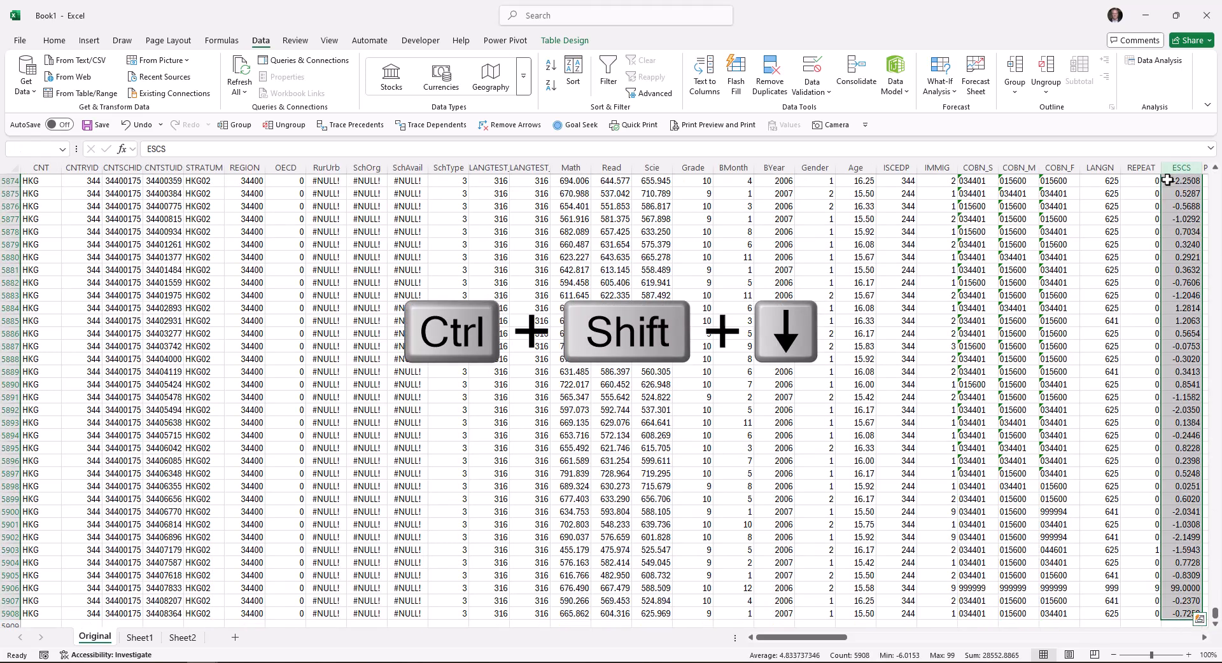
key(ctrl+c)
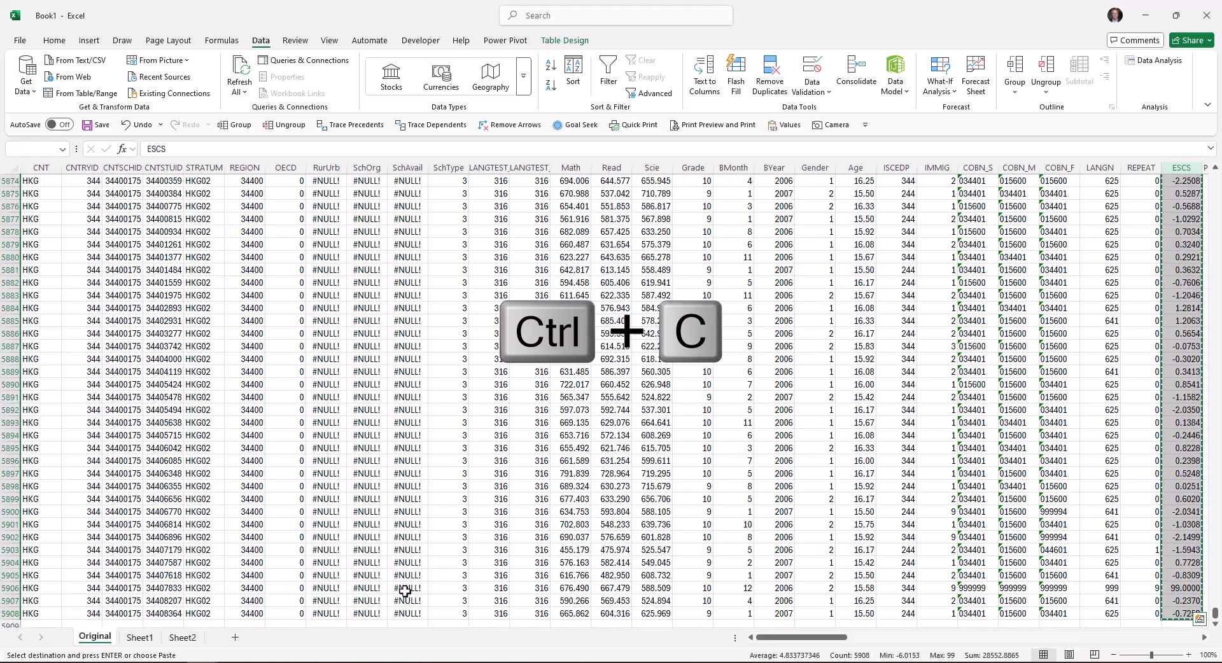
click(136, 642)
click(30, 181)
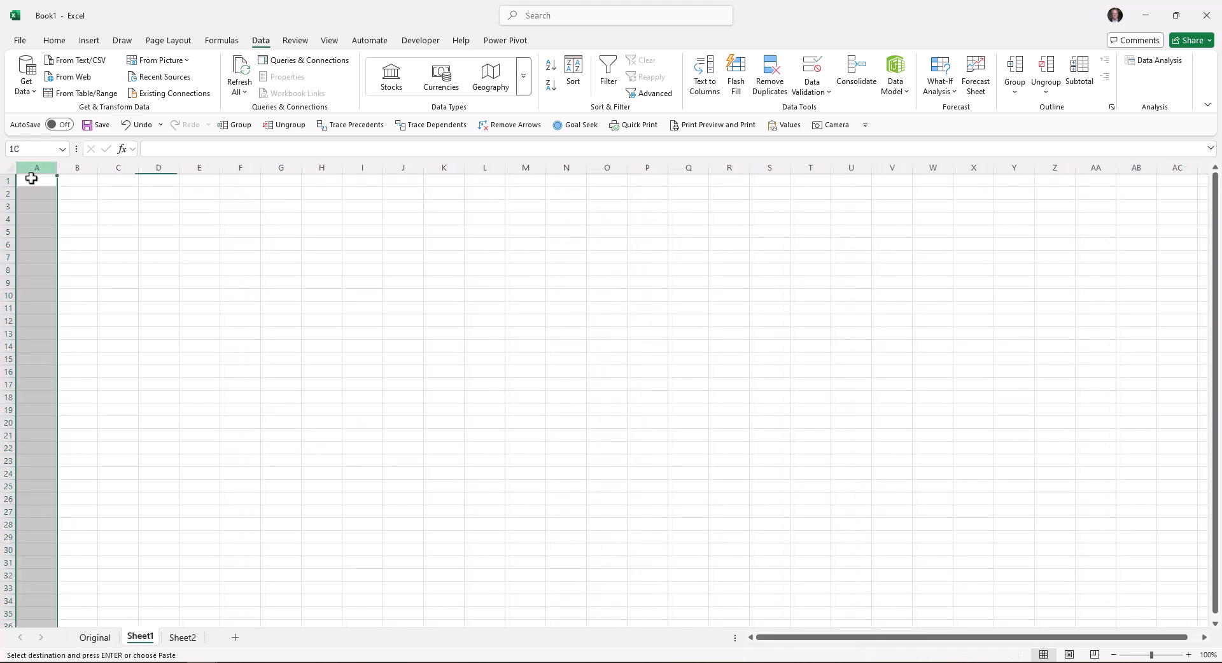
key(ctrl+v)
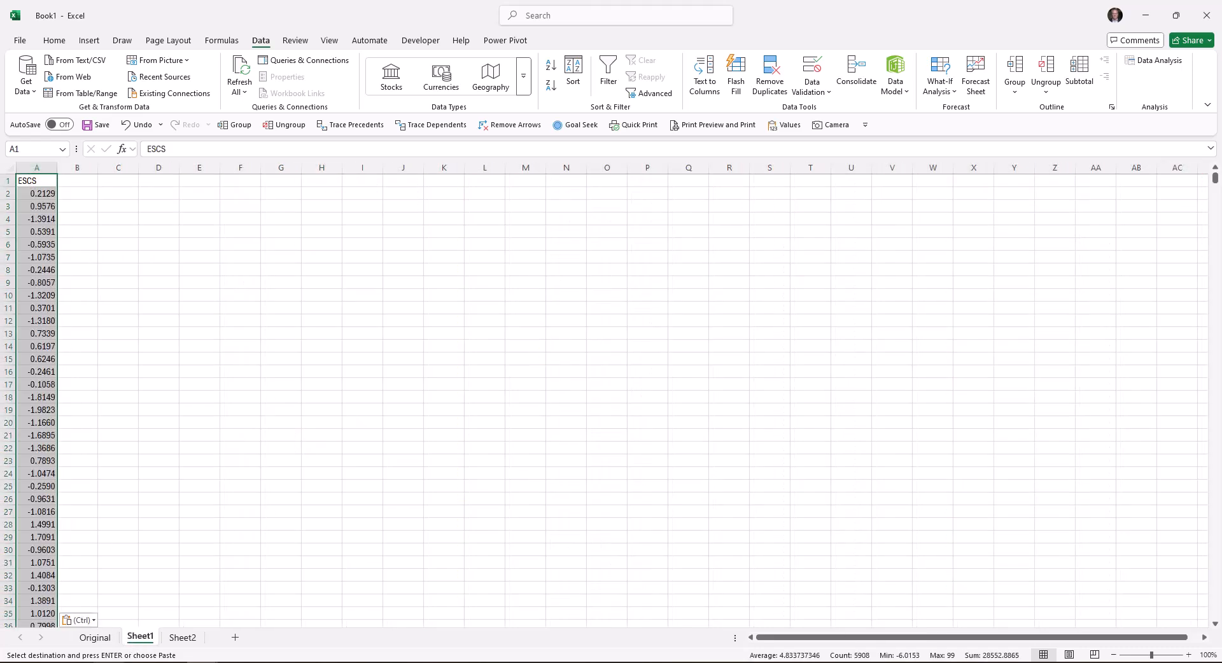
Step: Copy the whole Math column with its header from the Original sheet into Sheet1 starting at cell B1
click(95, 637)
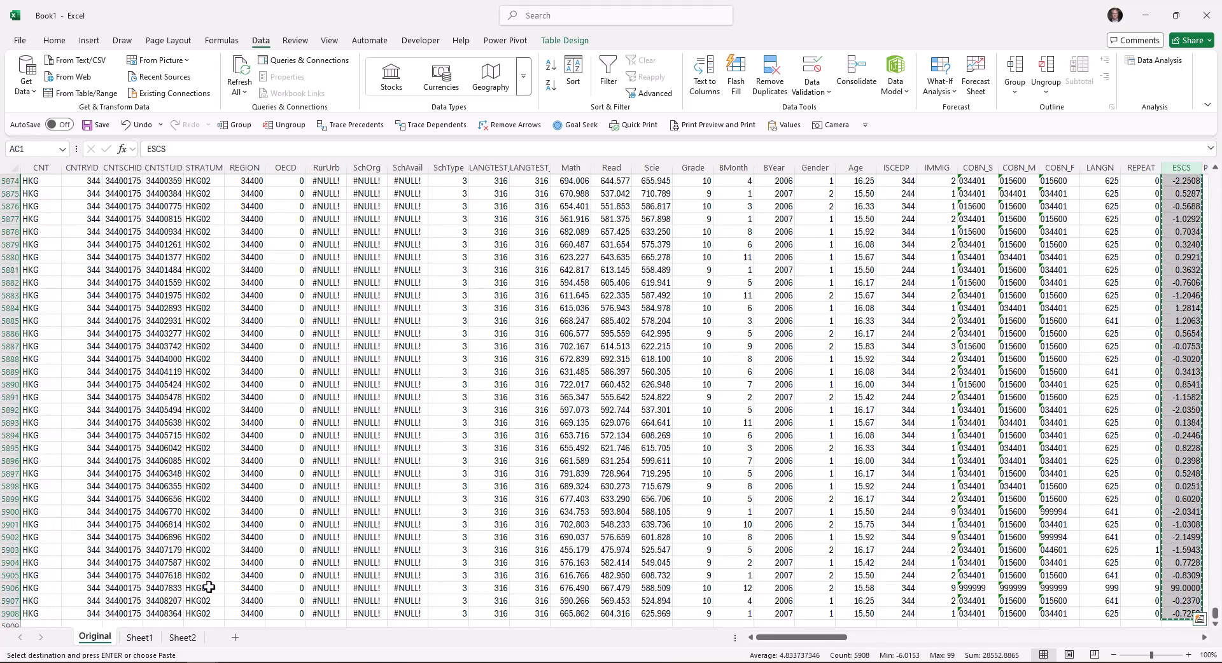
key(ctrl+Up)
click(573, 181)
key(ctrl+shift+Down)
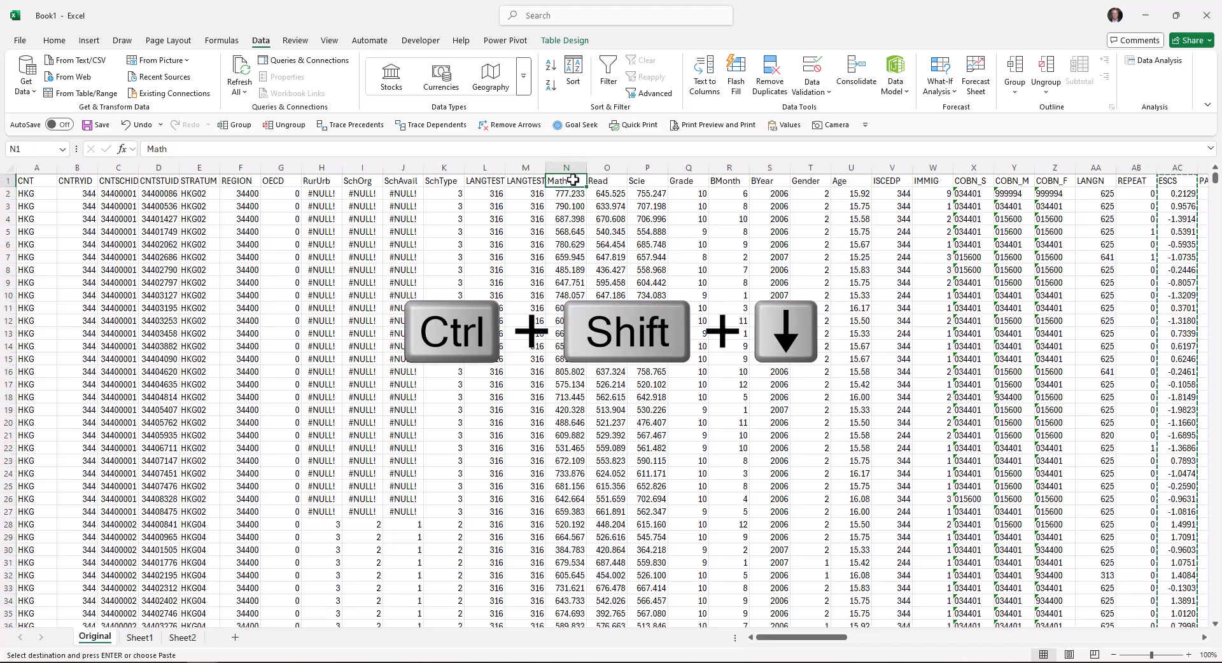
key(ctrl+c)
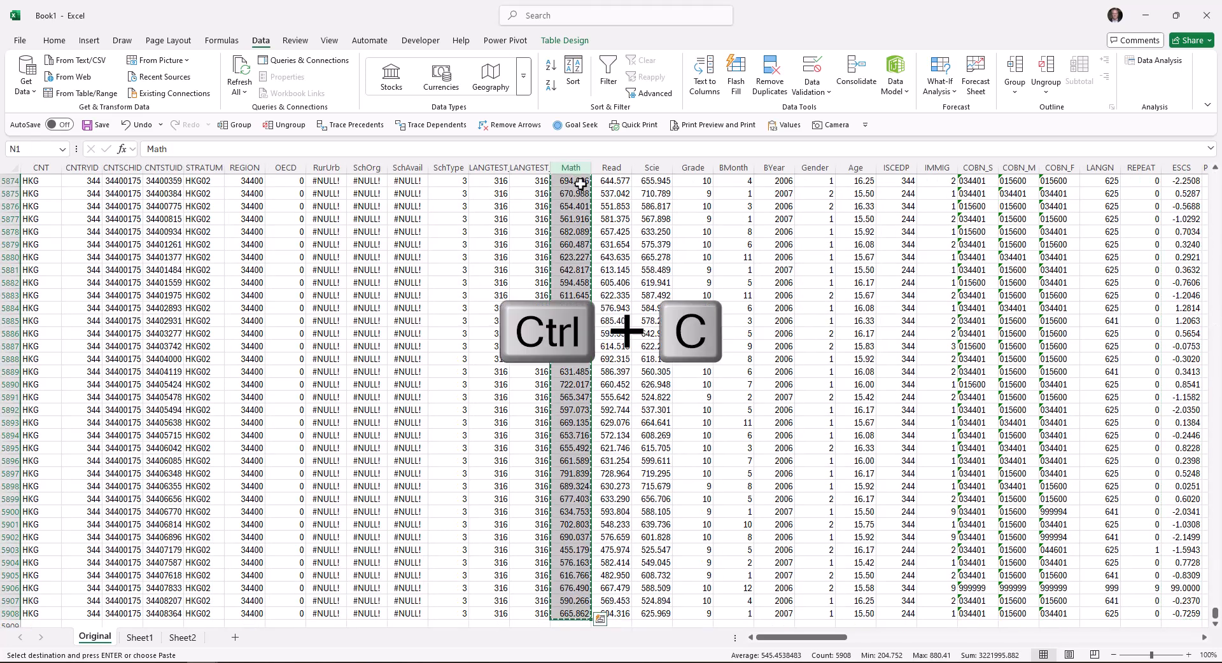
click(141, 638)
key(Right)
key(ctrl+v)
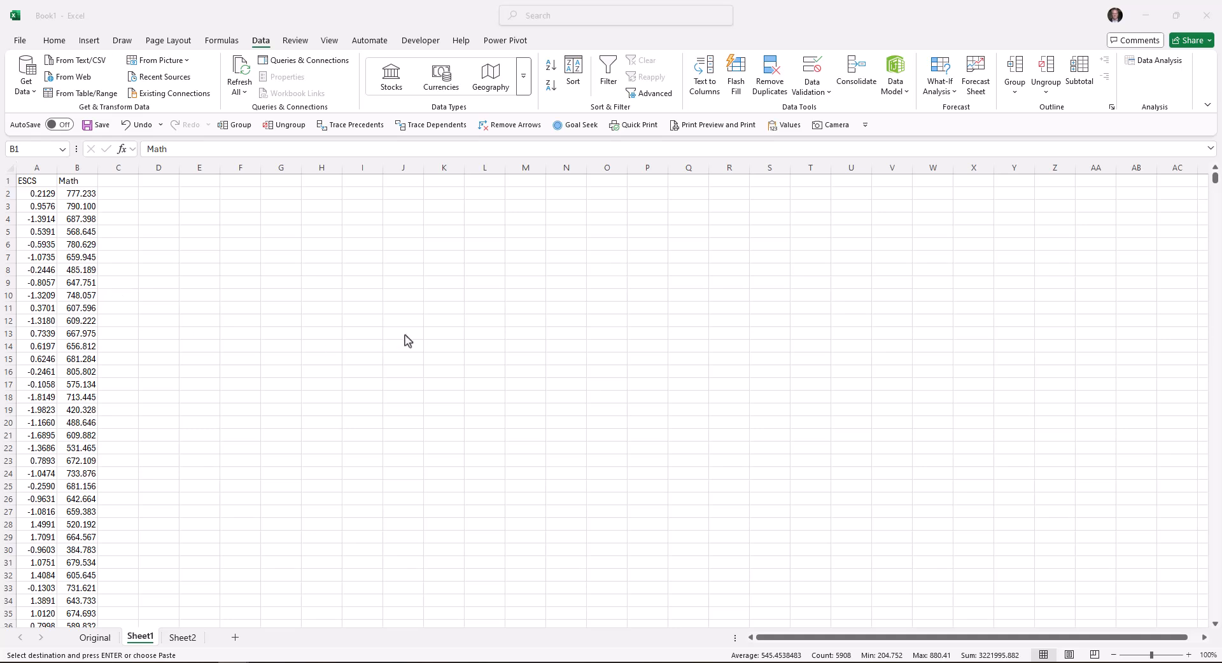
Step: Turn on filtering for the full ESCS and Math data range in columns A and B of Sheet1
scroll(191, 497, down, 17)
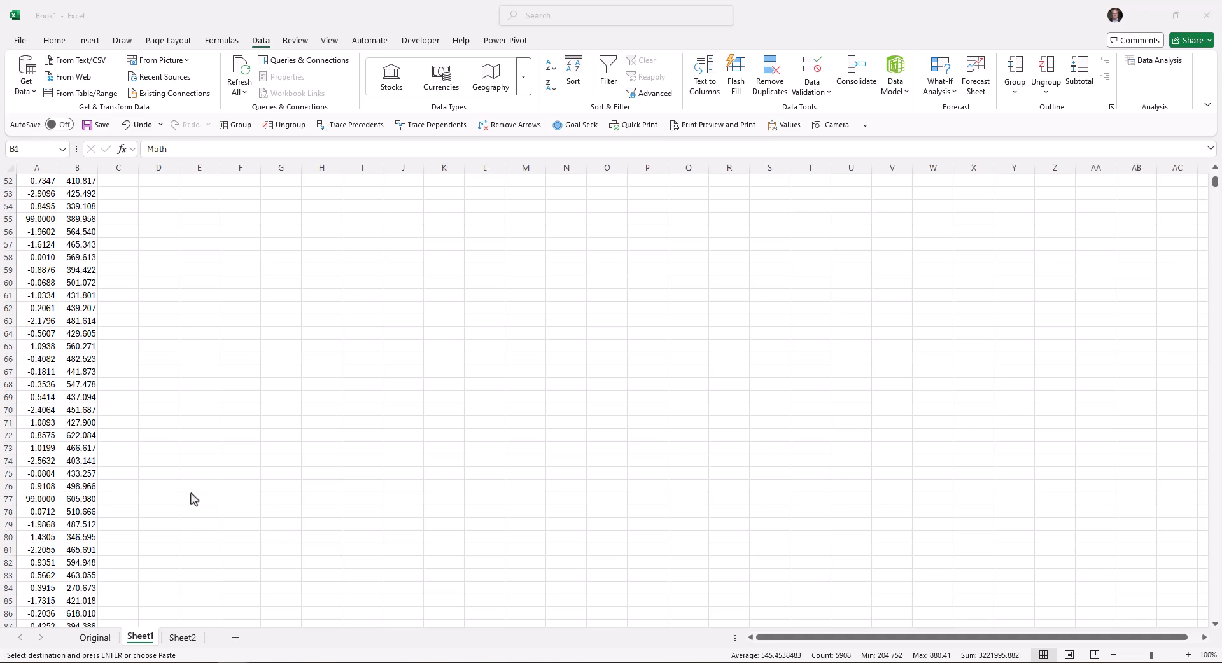
key(ctrl+Up)
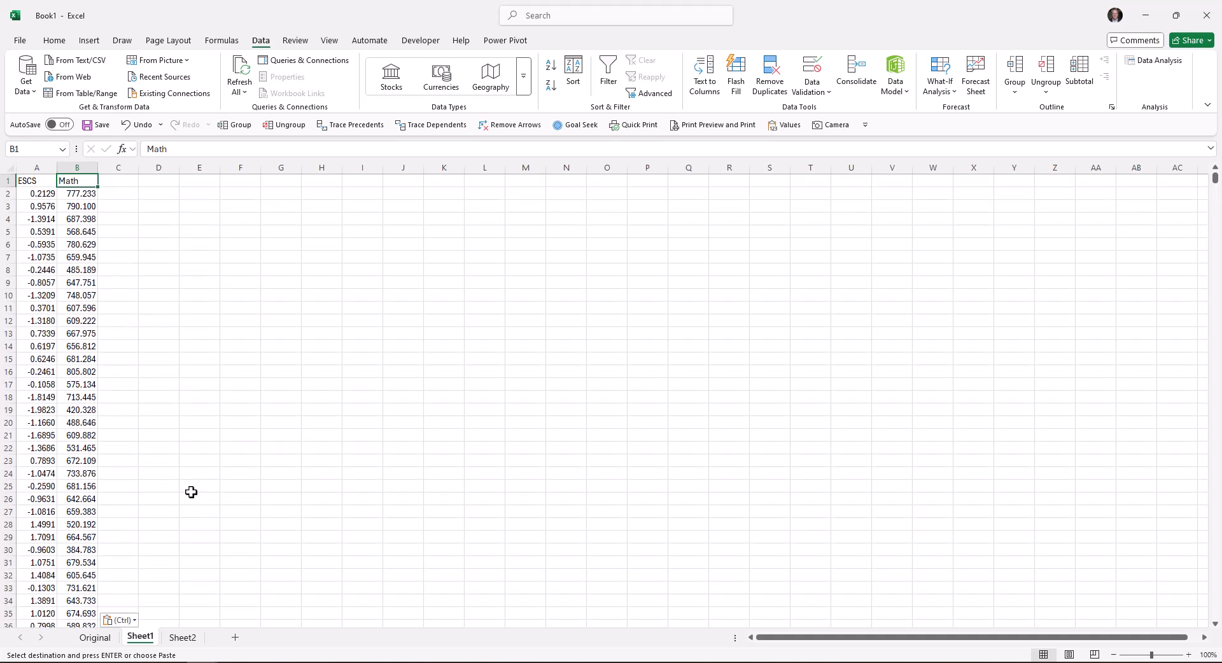
key(Left)
key(shift+Right)
key(ctrl+shift+Down)
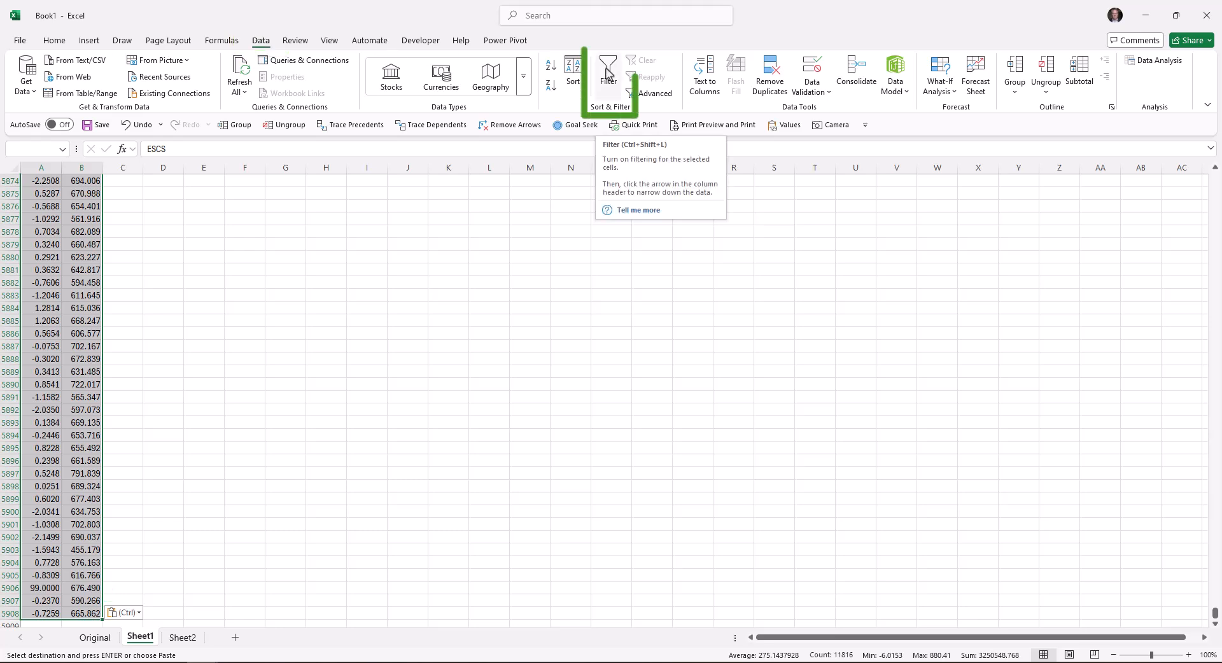
click(247, 221)
key(ctrl+Up)
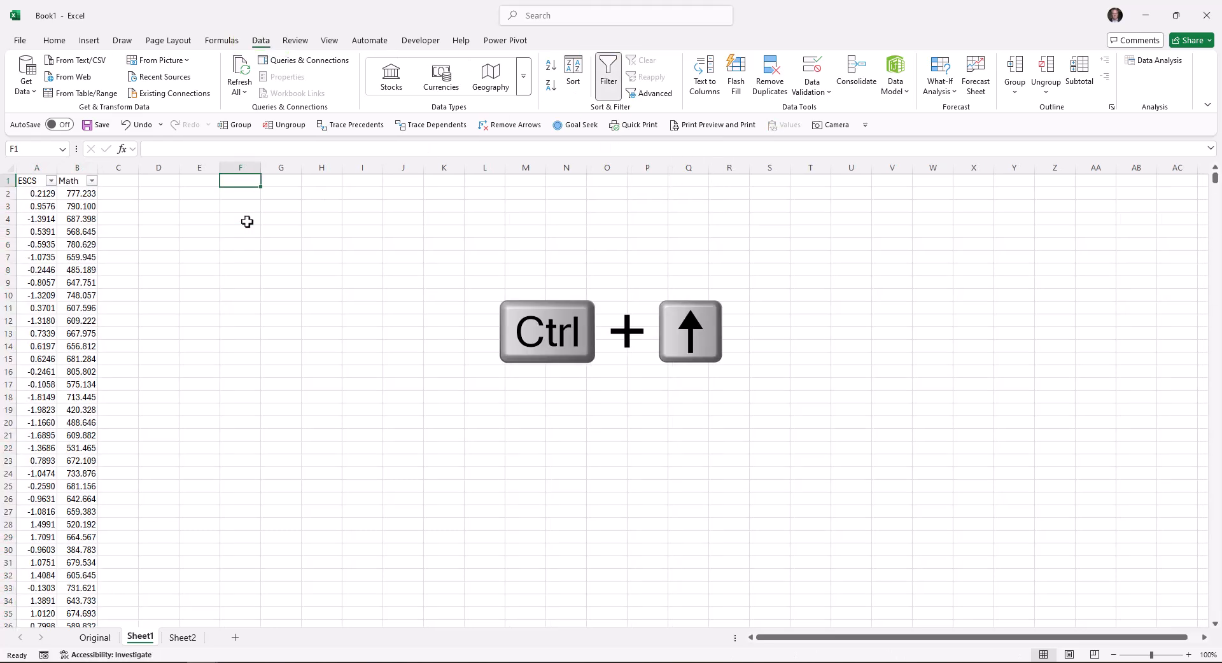
Step: Filter the ESCS column to show only the rows with the value 99.0000
click(50, 182)
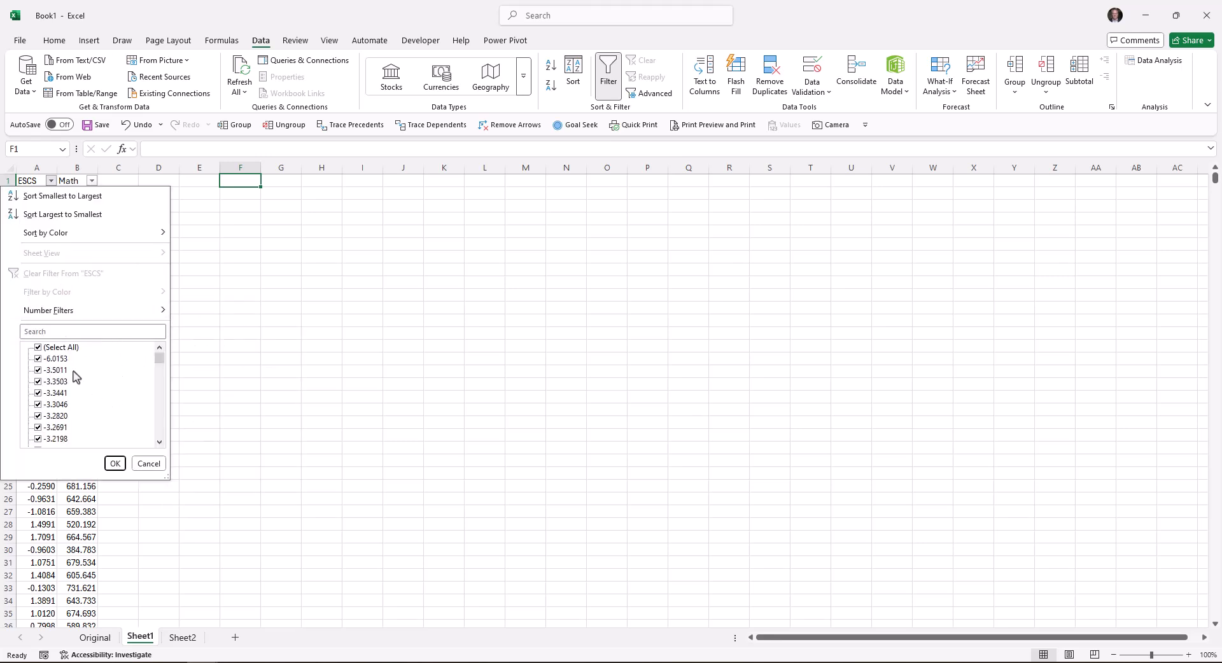
click(39, 348)
drag(159, 359, 158, 453)
click(39, 439)
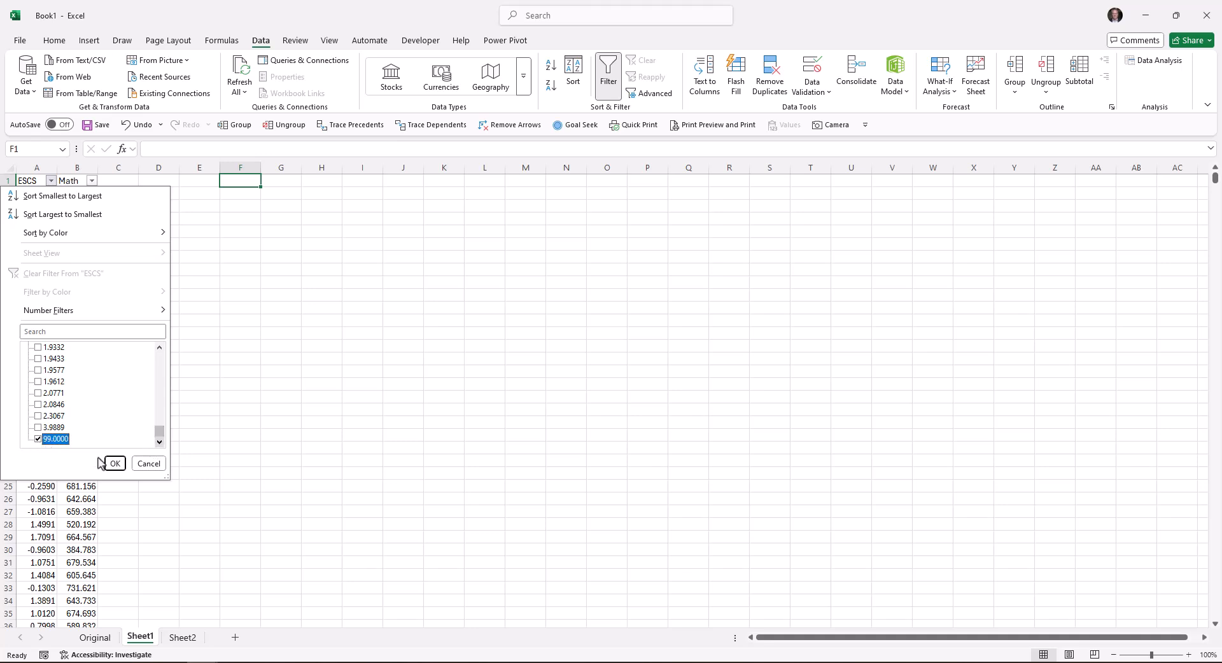
click(114, 464)
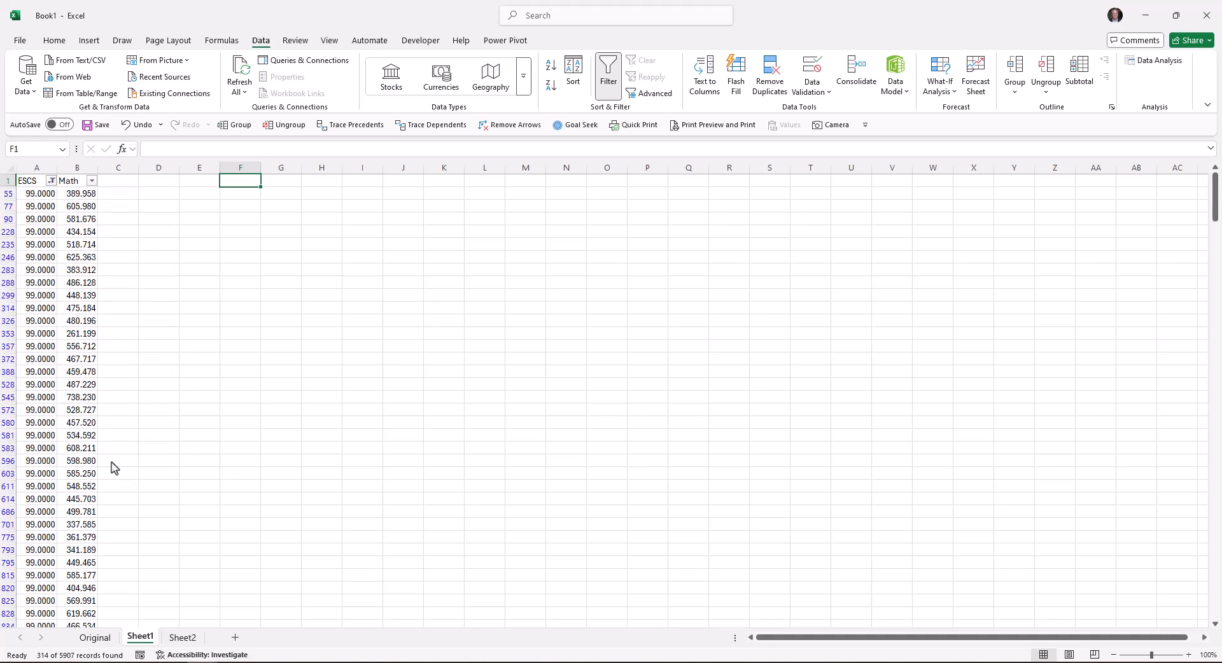
Step: Delete all the filtered sheet rows with ESCS value 99.0000, and clear the filter from ESCS
click(54, 41)
drag(58, 194, 63, 194)
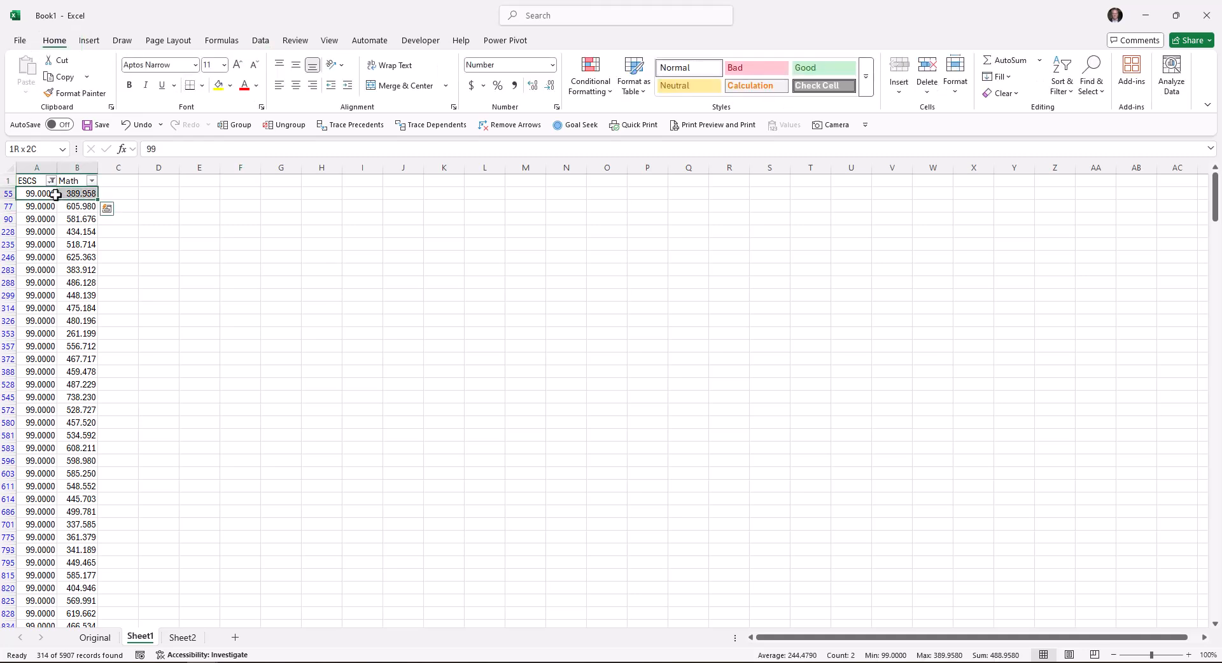
key(ctrl+shift+Down)
click(937, 95)
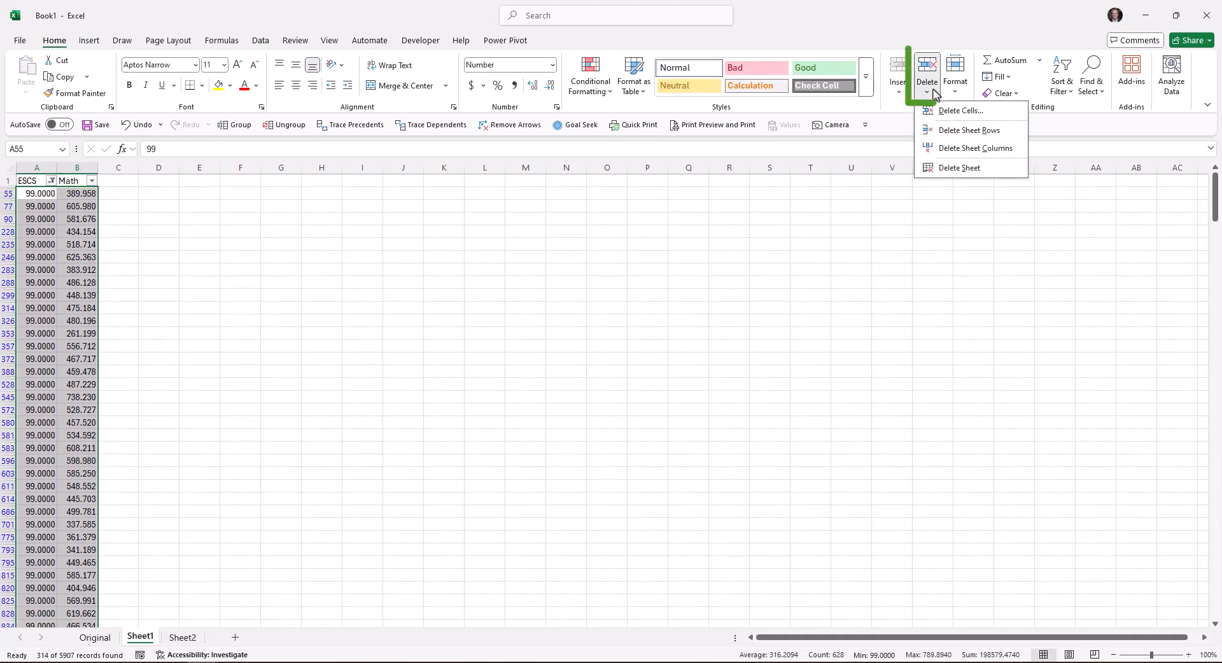
click(955, 139)
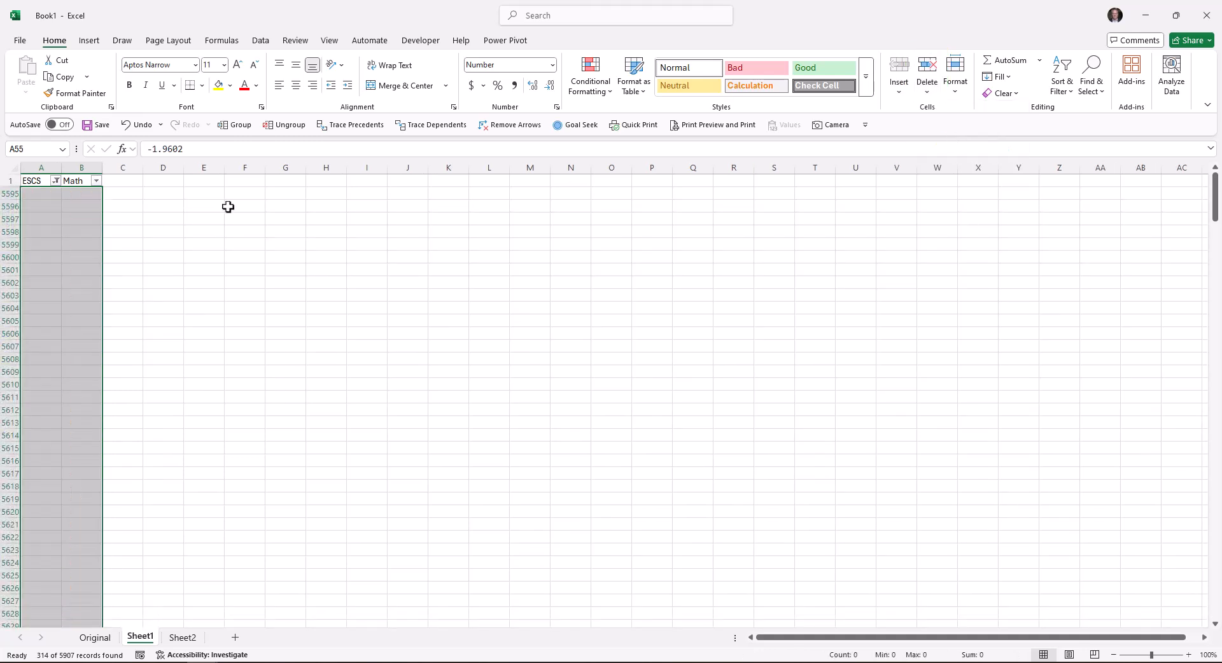
click(56, 181)
click(64, 273)
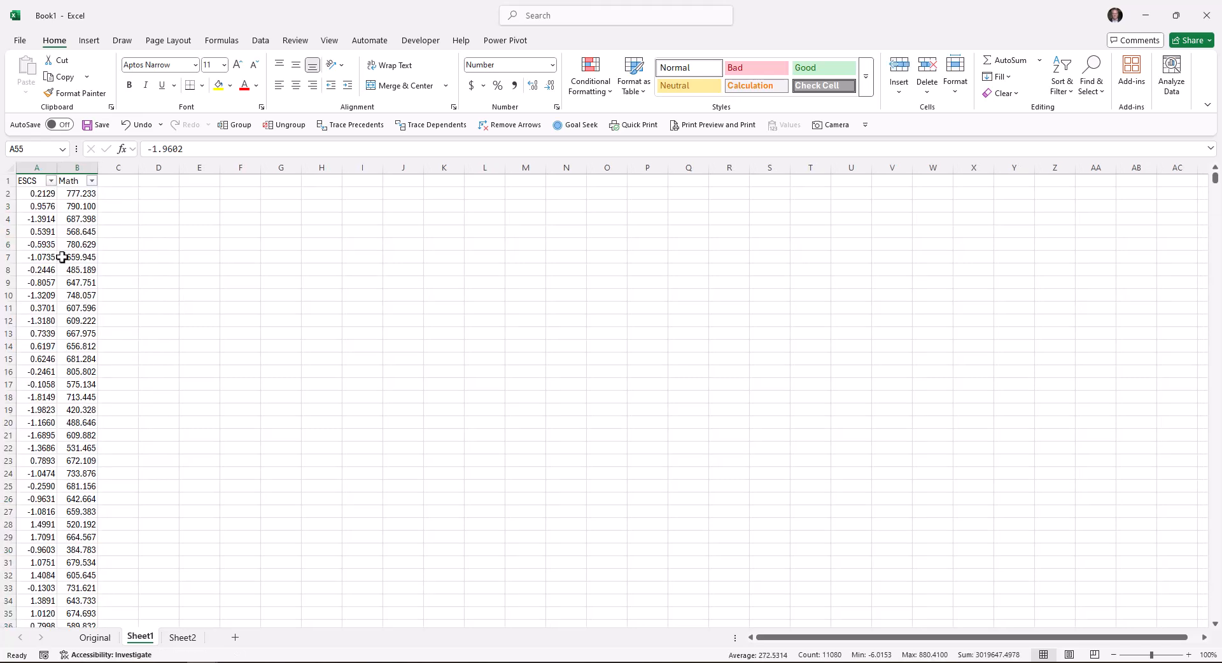
Step: Check the ESCS filter's value list for leftover 99.0000 entries without changing the filter
click(37, 231)
click(51, 180)
scroll(132, 392, down, 5)
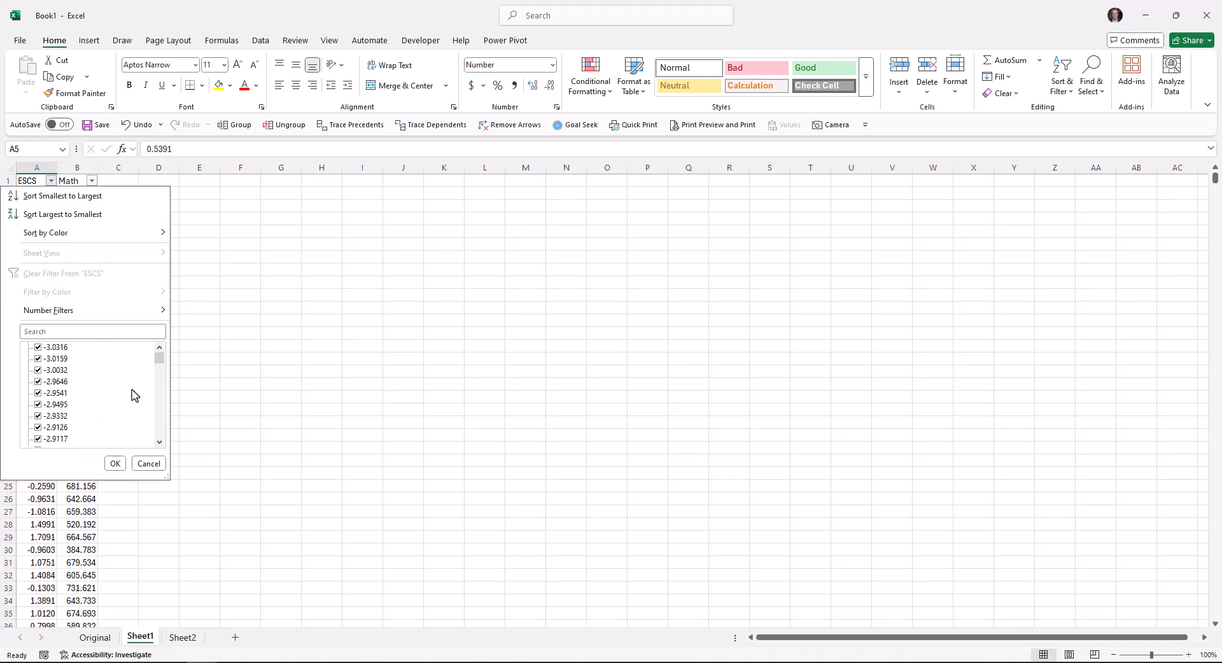
drag(158, 361, 156, 332)
click(149, 464)
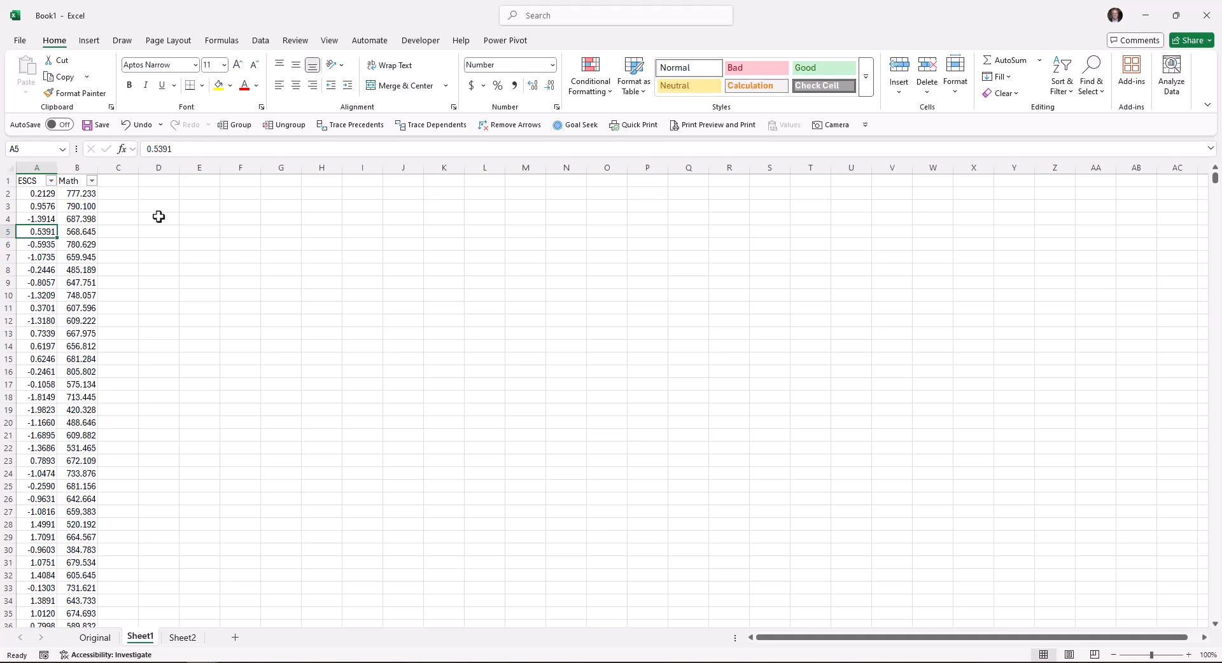
Step: Insert a markers-only scatter chart from the full ESCS and Math data in columns A and B
click(41, 186)
key(ctrl+shift+Down)
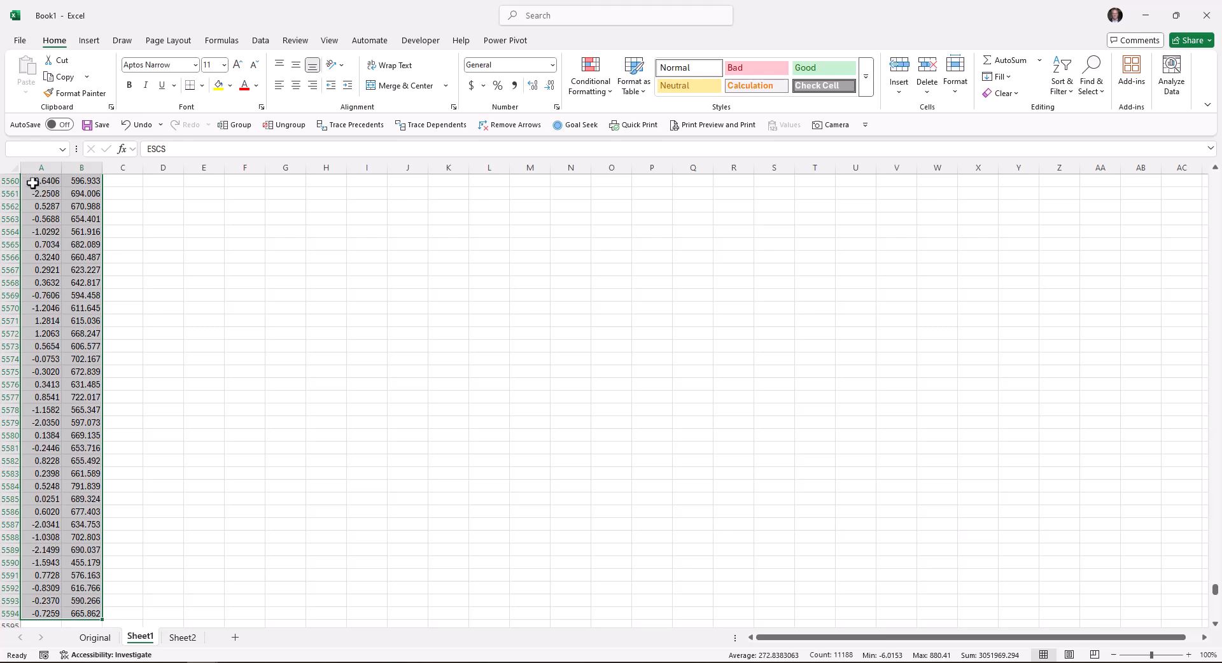
click(85, 42)
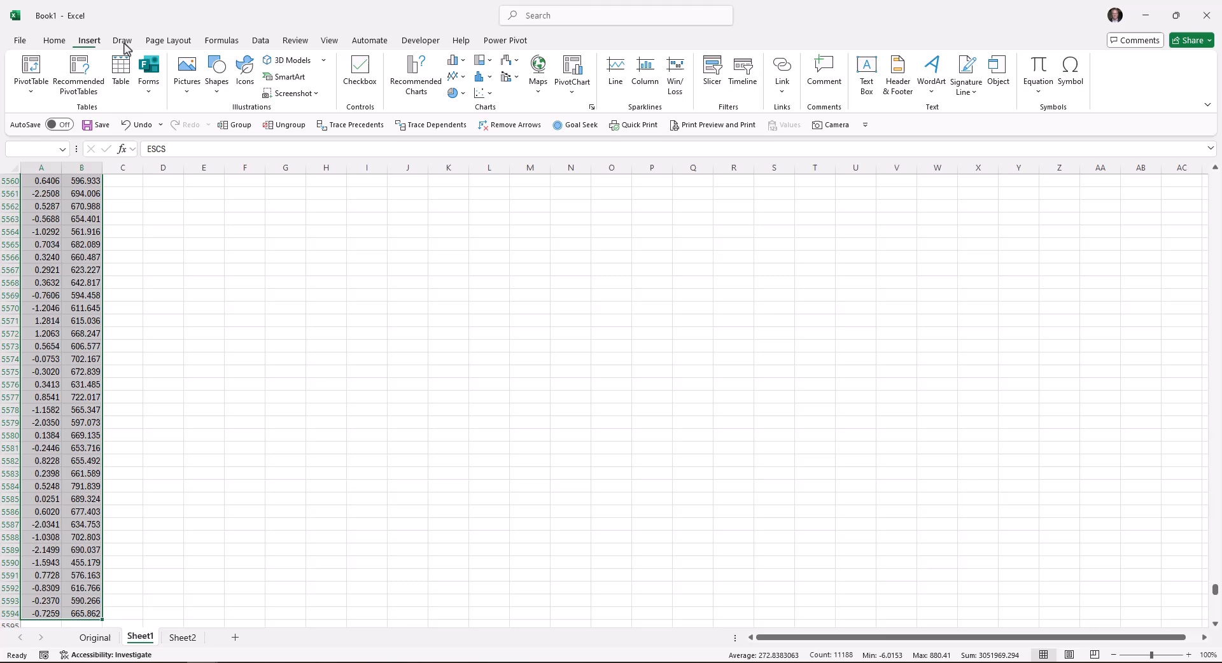
click(495, 100)
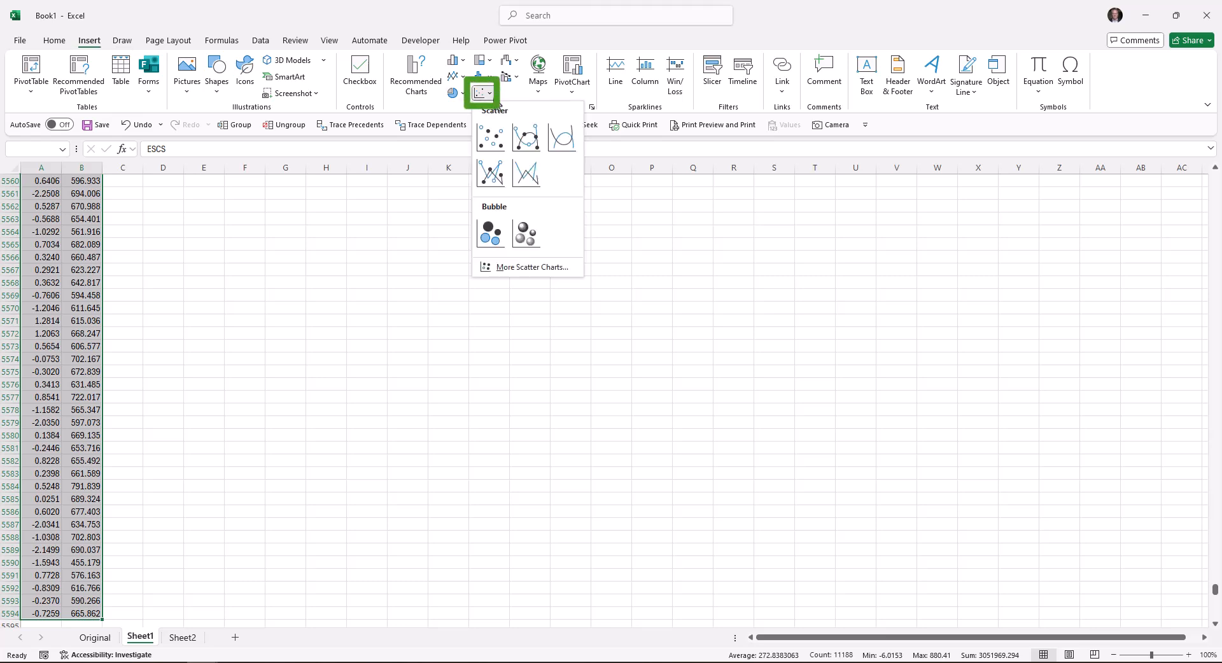
click(490, 137)
Step: Move the scatter chart up to the top rows of Sheet1, beside the data with its left edge at about column F
key(ctrl+x)
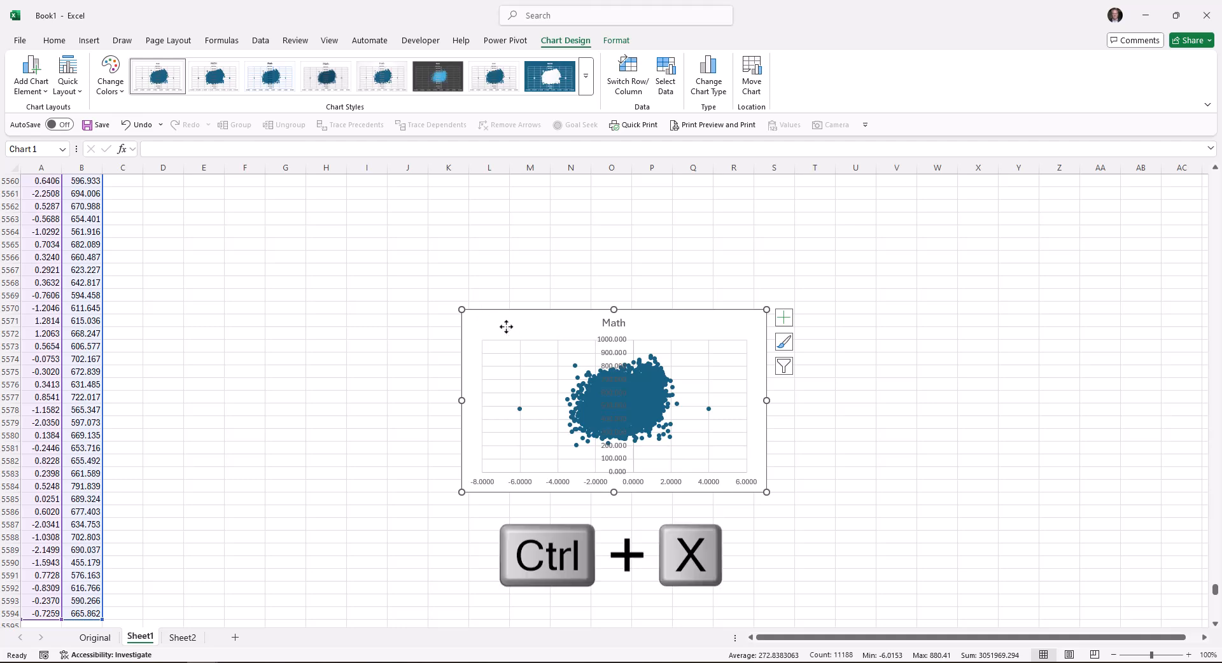
click(463, 308)
key(ctrl+Up)
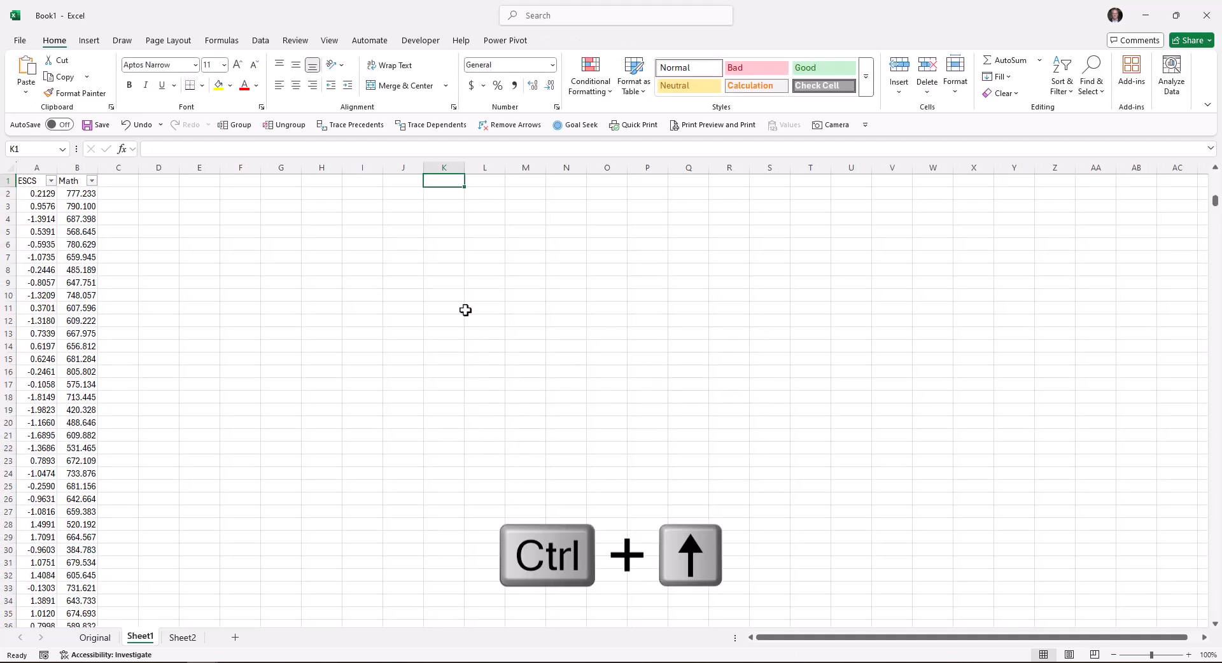
key(ctrl+v)
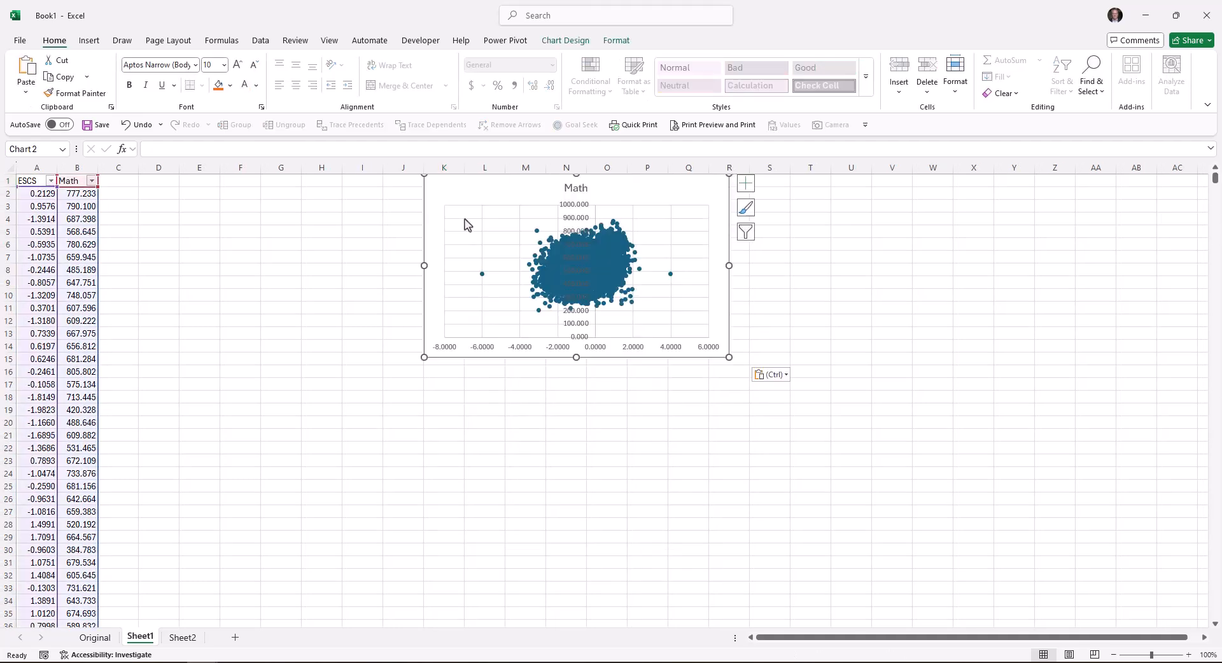
drag(433, 184, 243, 189)
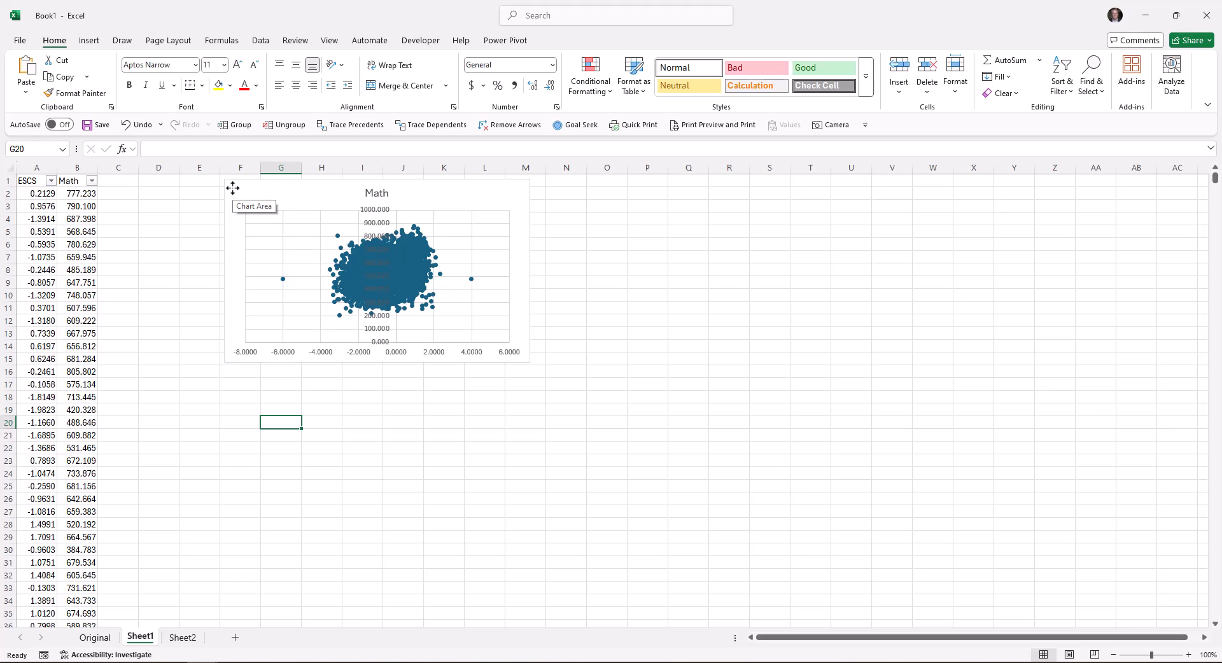
Step: Set the label position of the scatter chart's vertical axis to Low
key(alt+Tab)
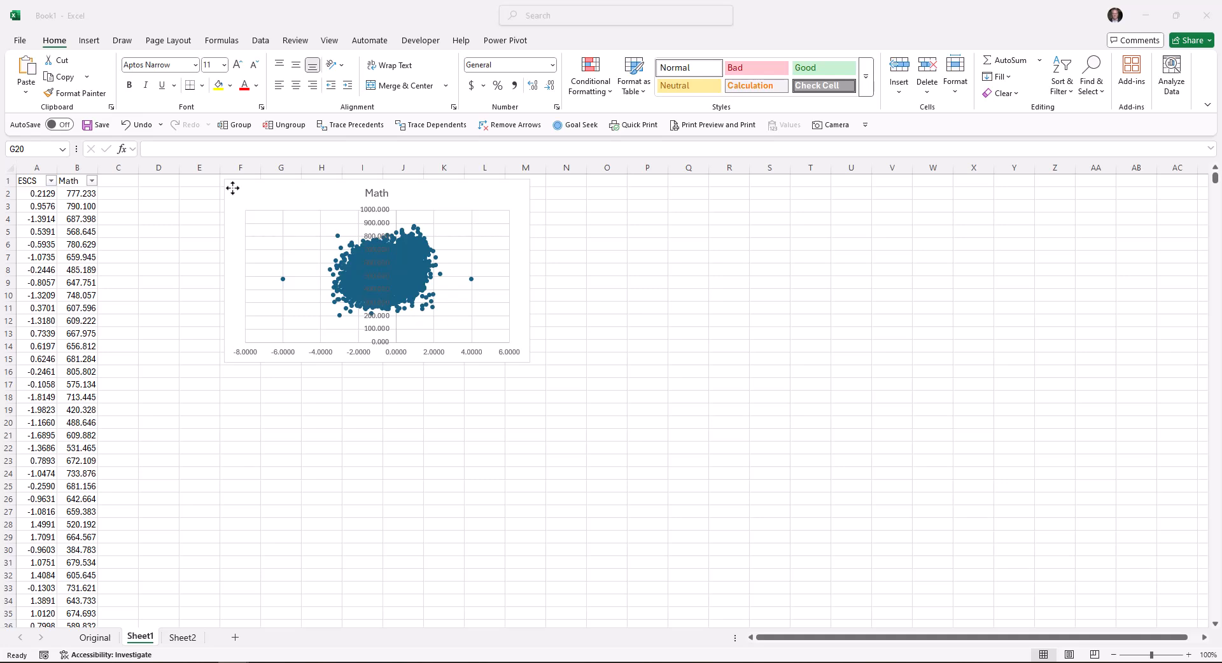
click(386, 212)
click(374, 214)
right_click(374, 213)
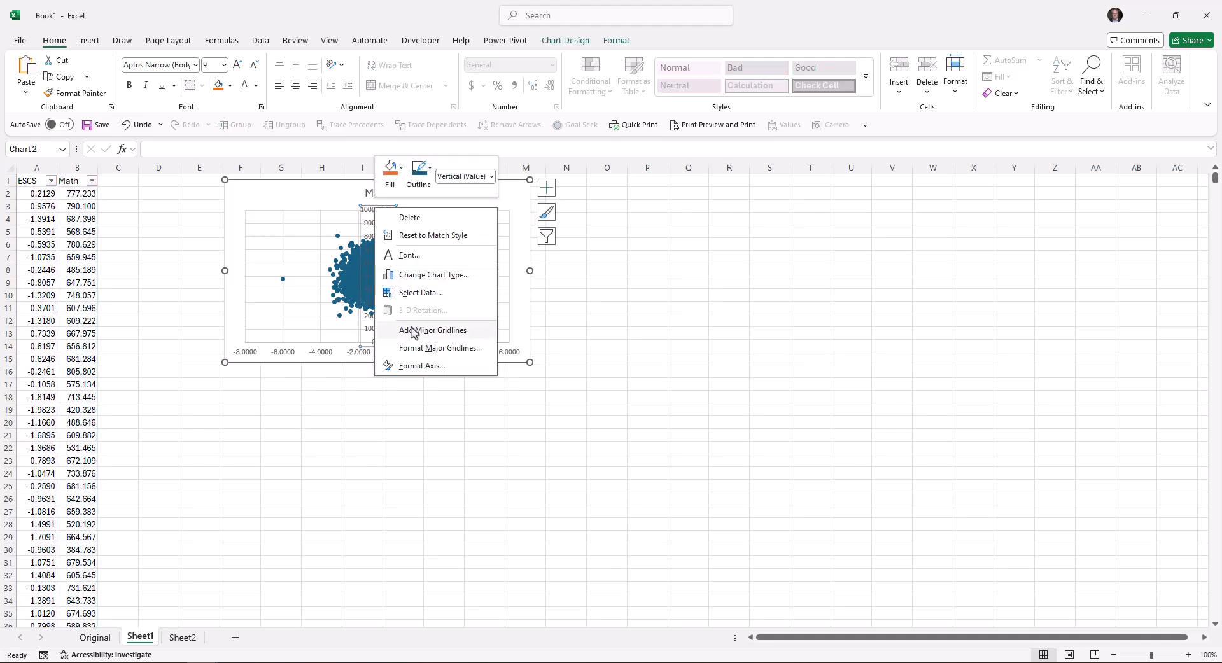
click(421, 366)
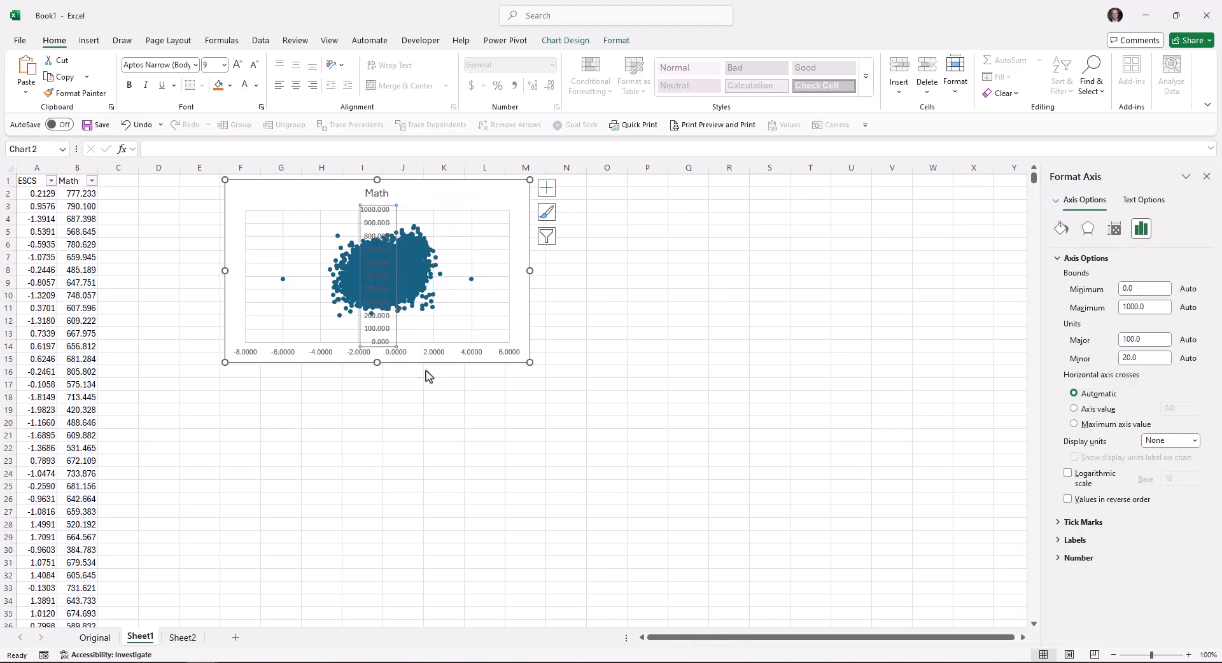
click(1073, 539)
click(1171, 558)
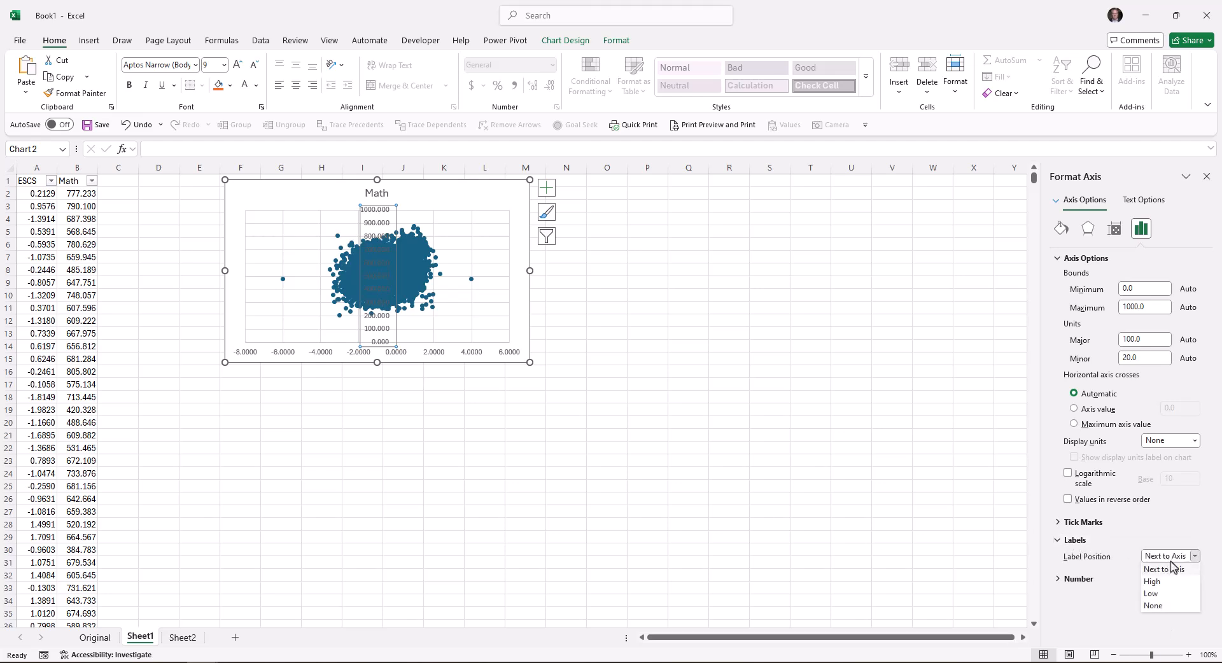
click(1162, 594)
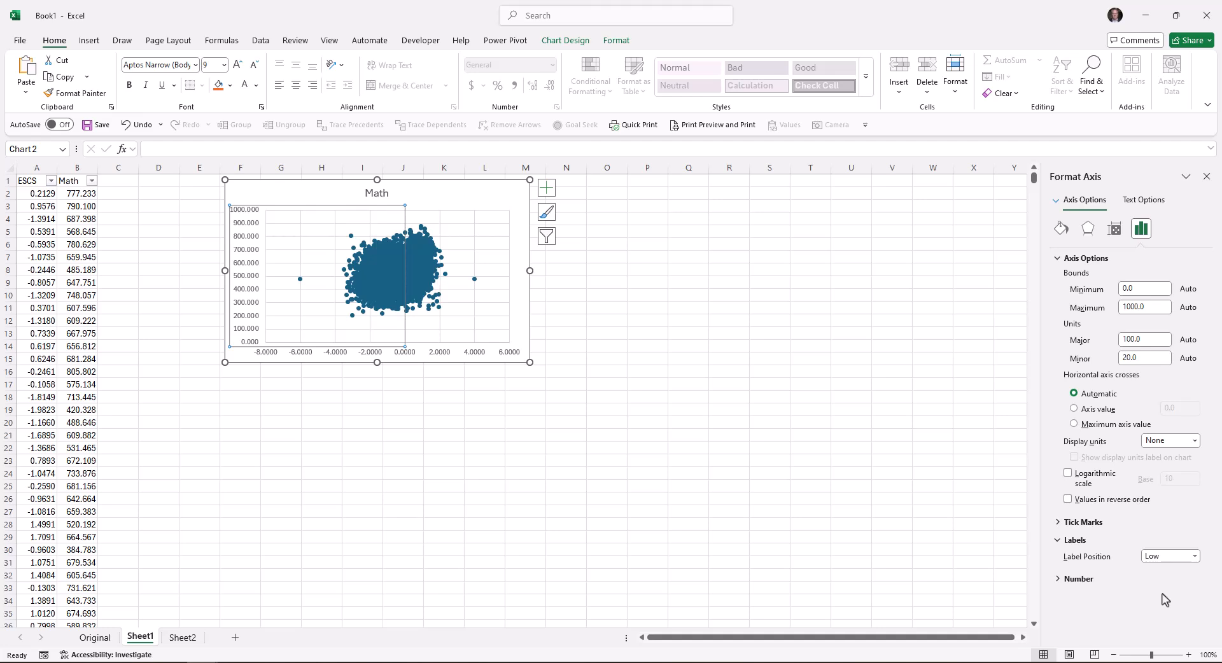
Step: Set the major unit of the chart's vertical axis to 250
double_click(1154, 340)
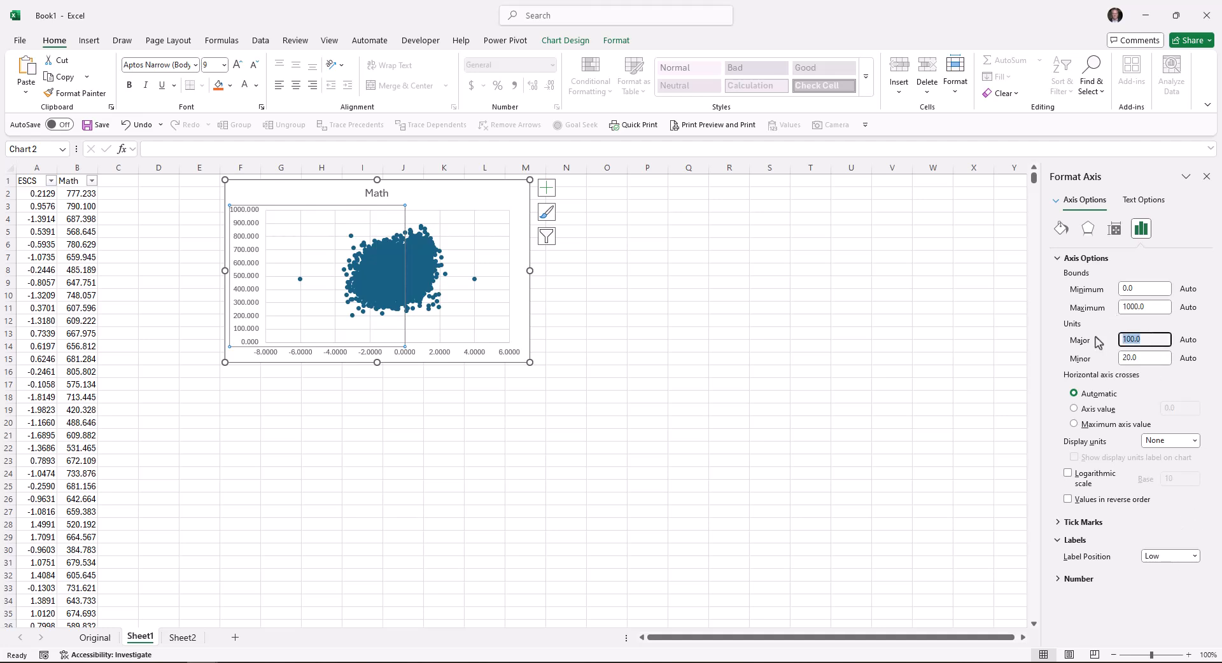
text(250)
key(Return)
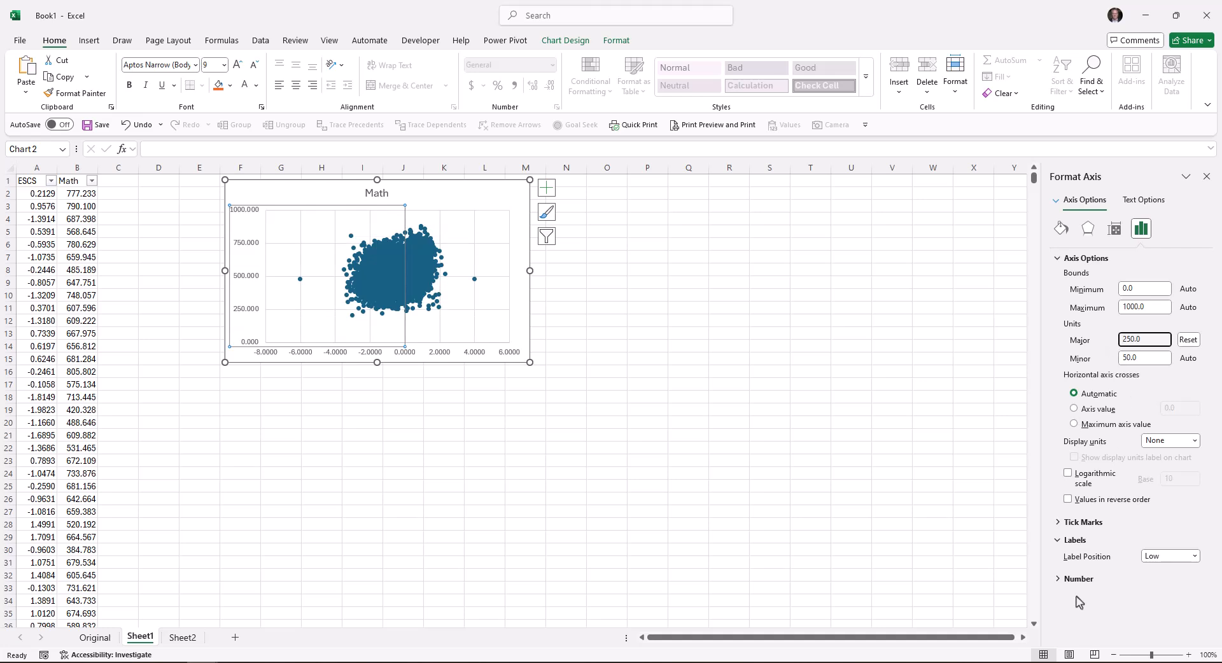
Step: Format the chart's vertical axis labels as numbers with 0 decimal places and a 1000 separator
click(1079, 579)
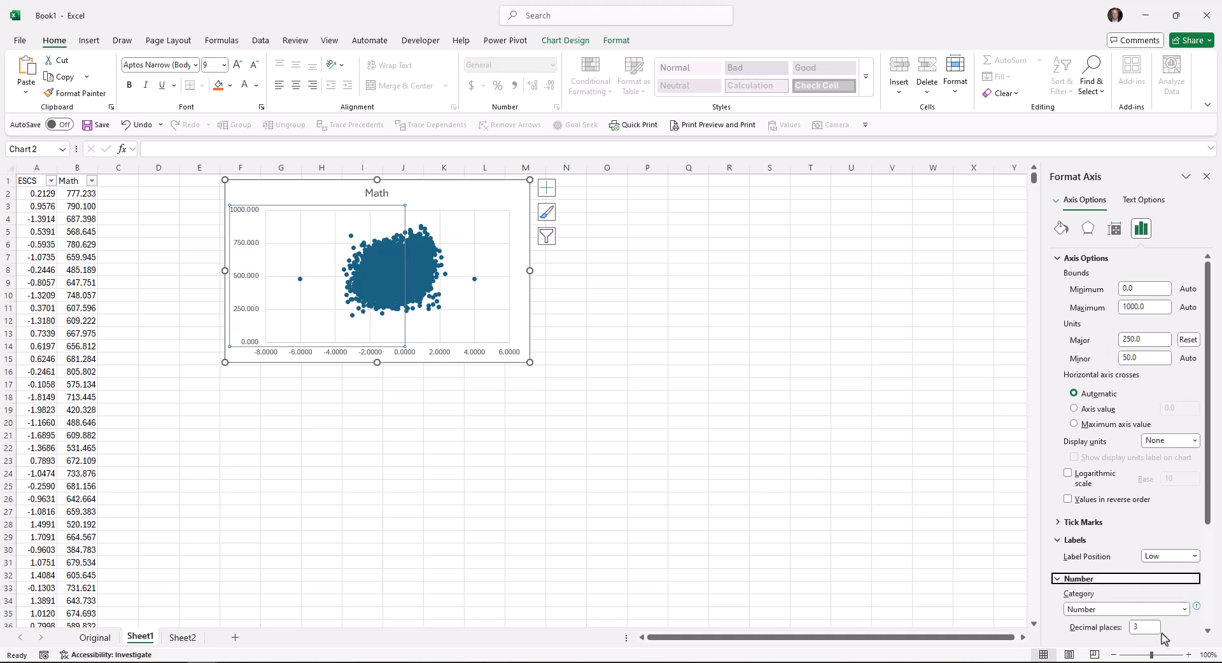
double_click(1146, 627)
text(0)
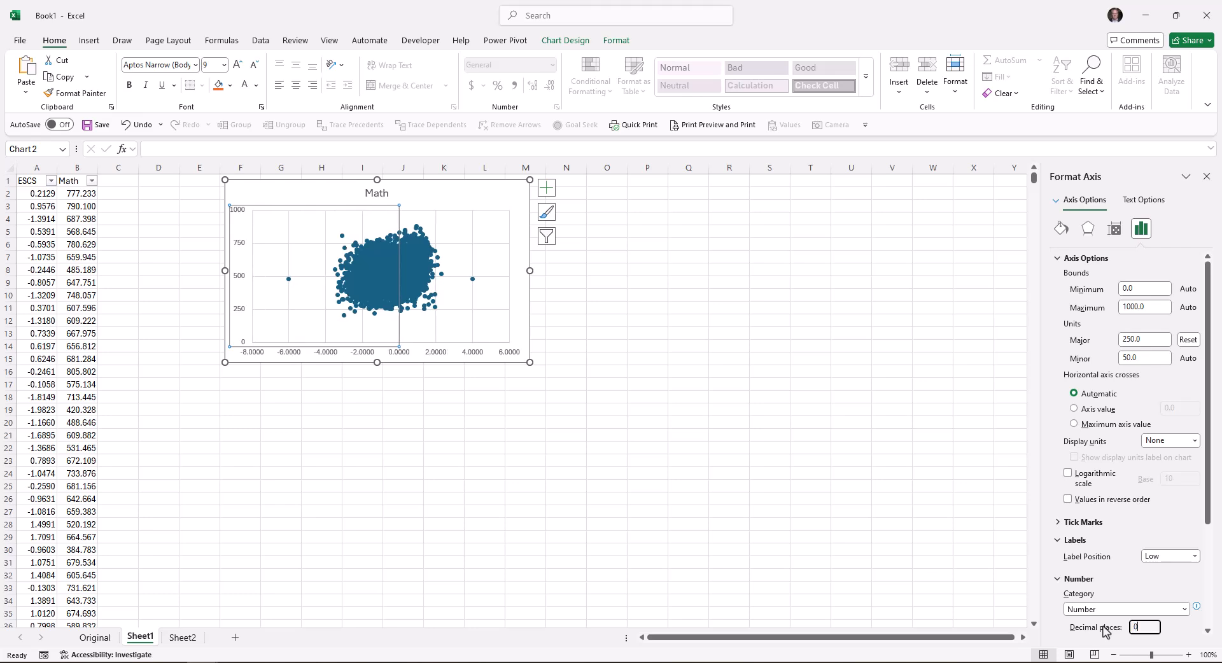
scroll(1153, 610, down, 2)
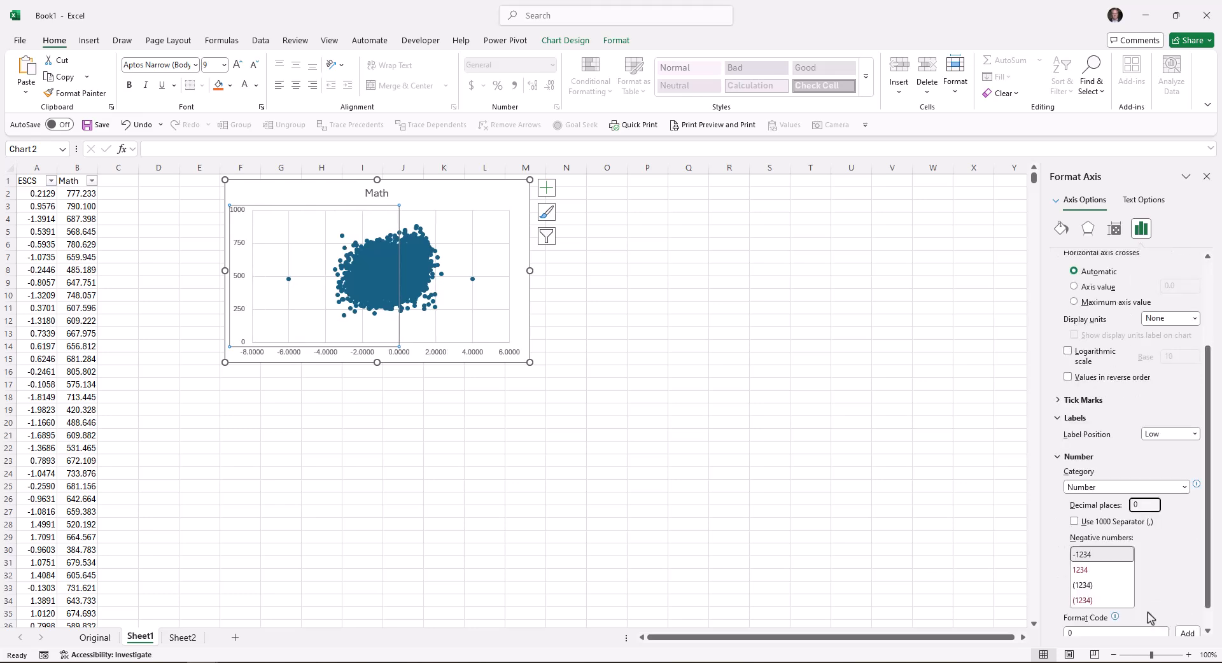
click(1074, 522)
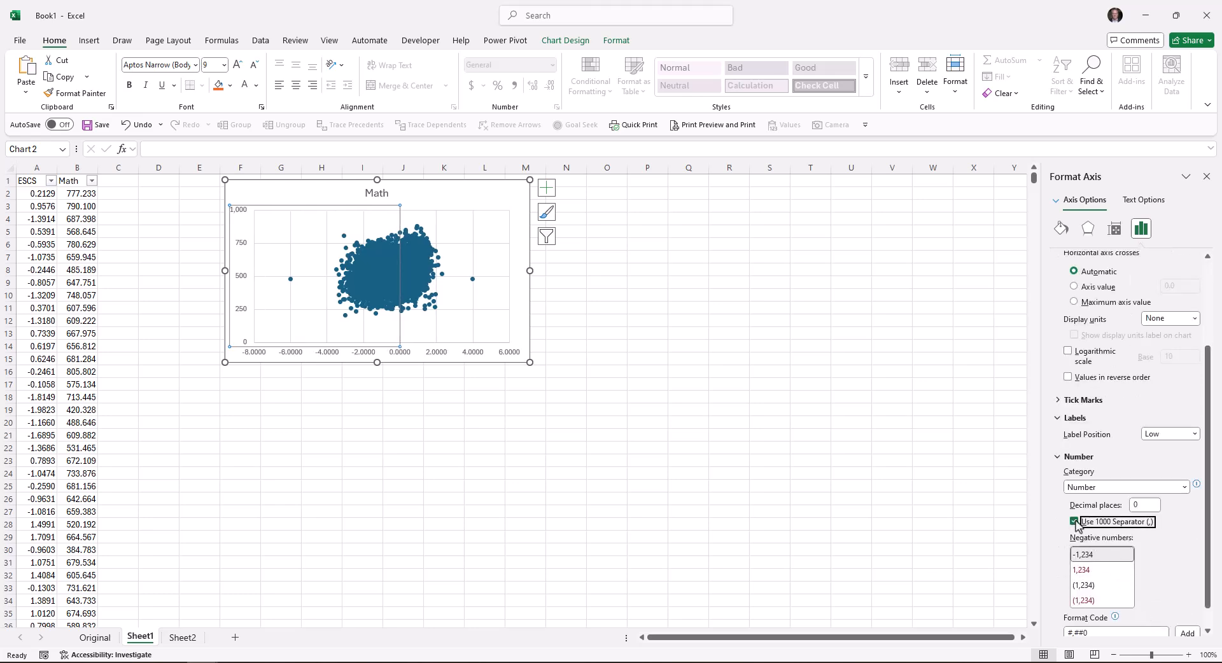
click(852, 499)
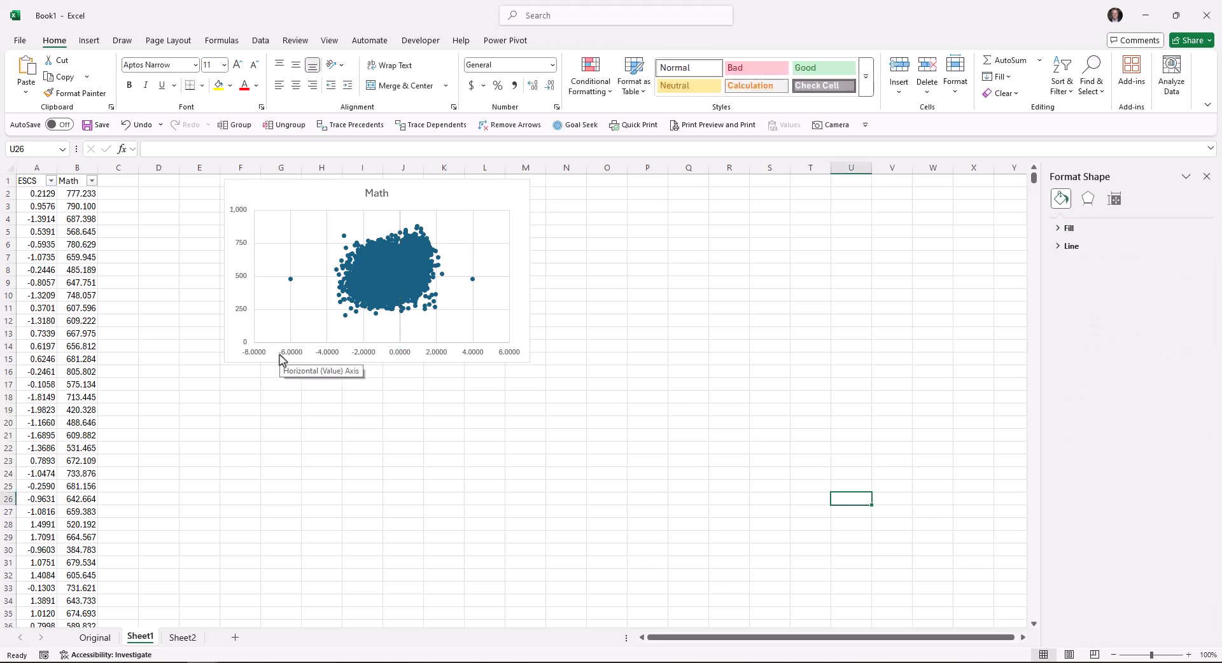
Step: Check the ESCS column's value range and set the horizontal axis bounds to -7 and 4 with a major unit of 1
click(284, 359)
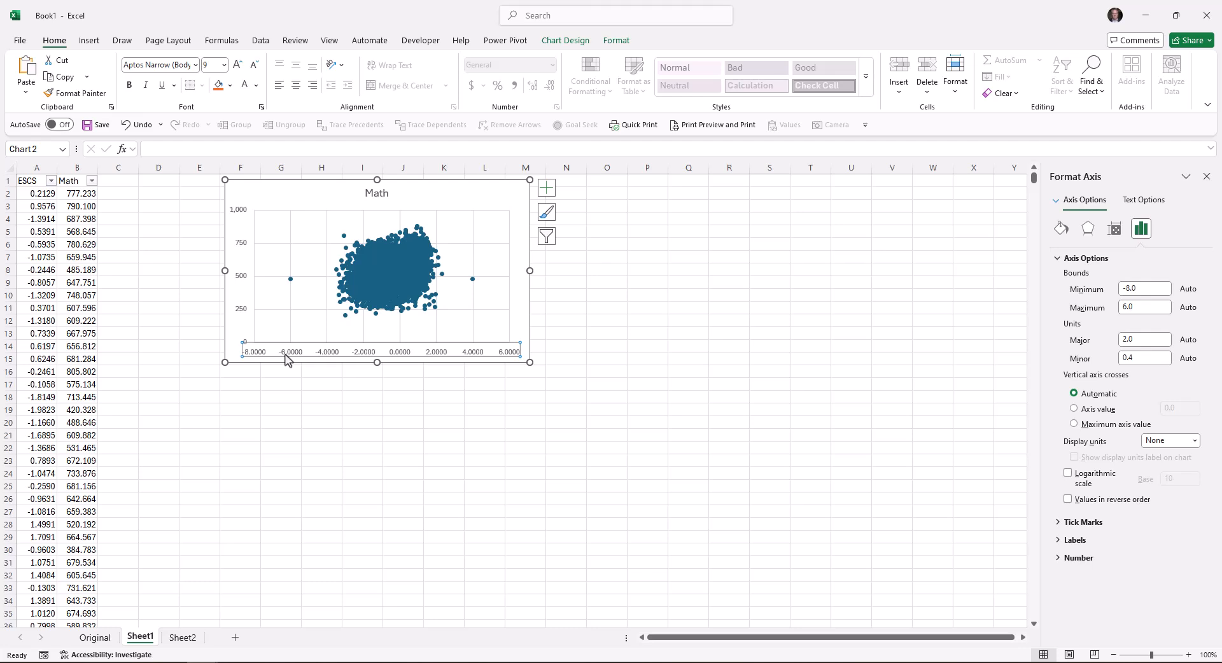
right_click(285, 360)
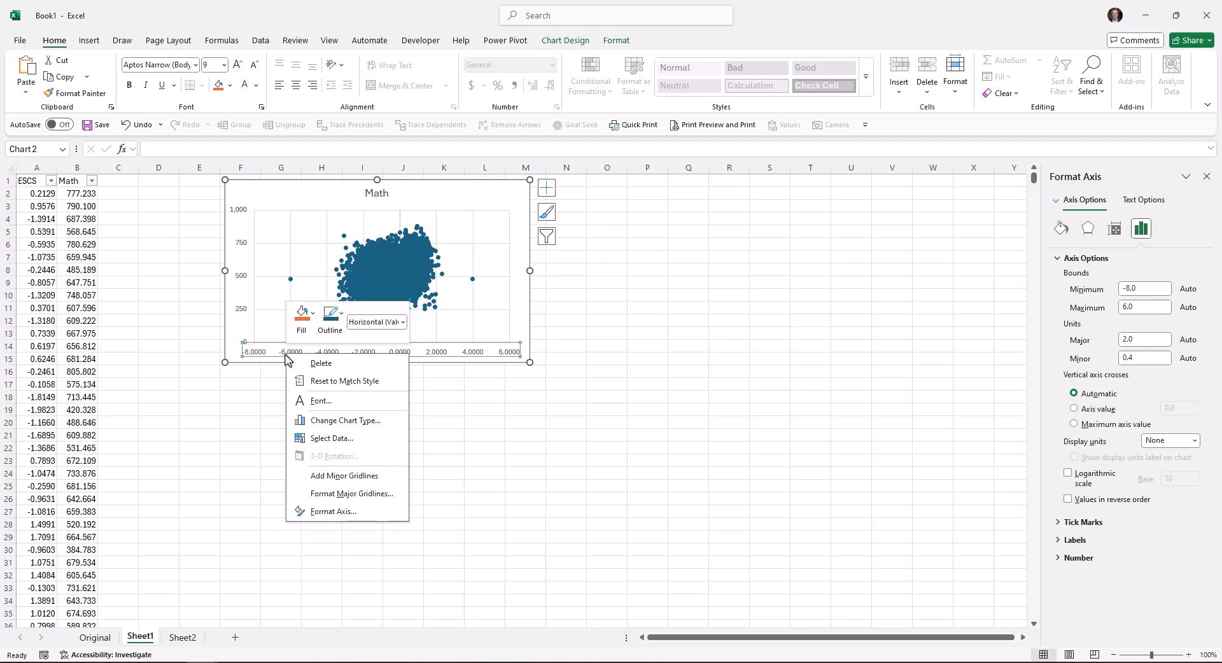
click(341, 512)
click(47, 191)
key(ctrl+shift+Down)
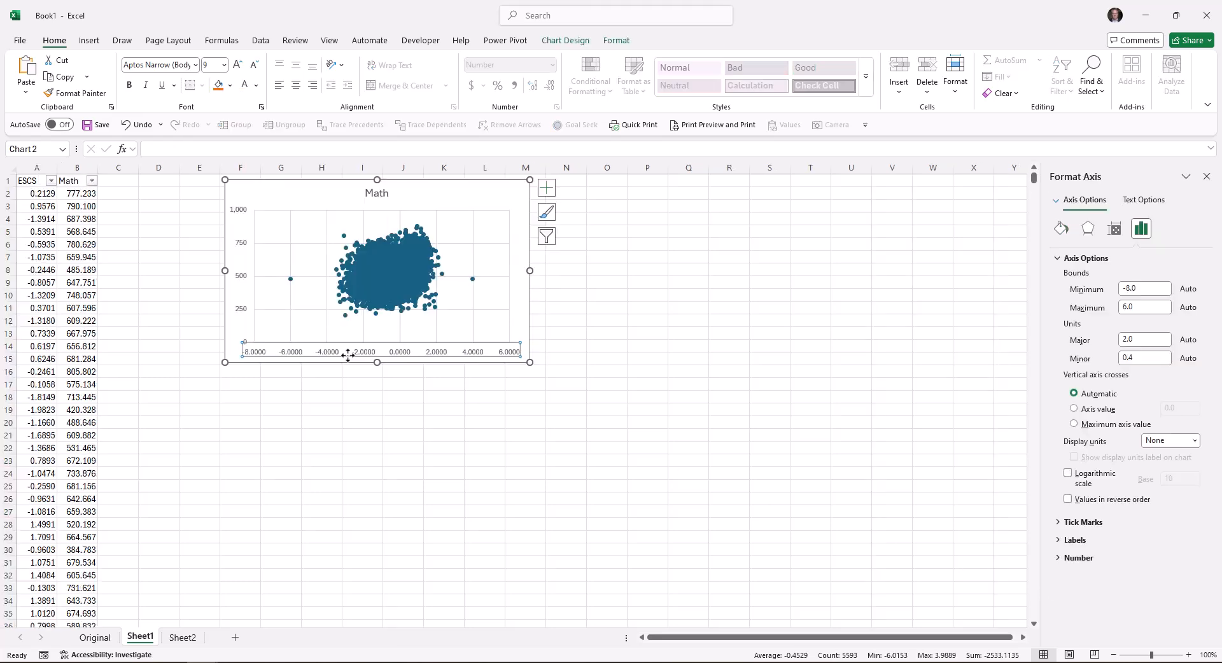
click(1128, 290)
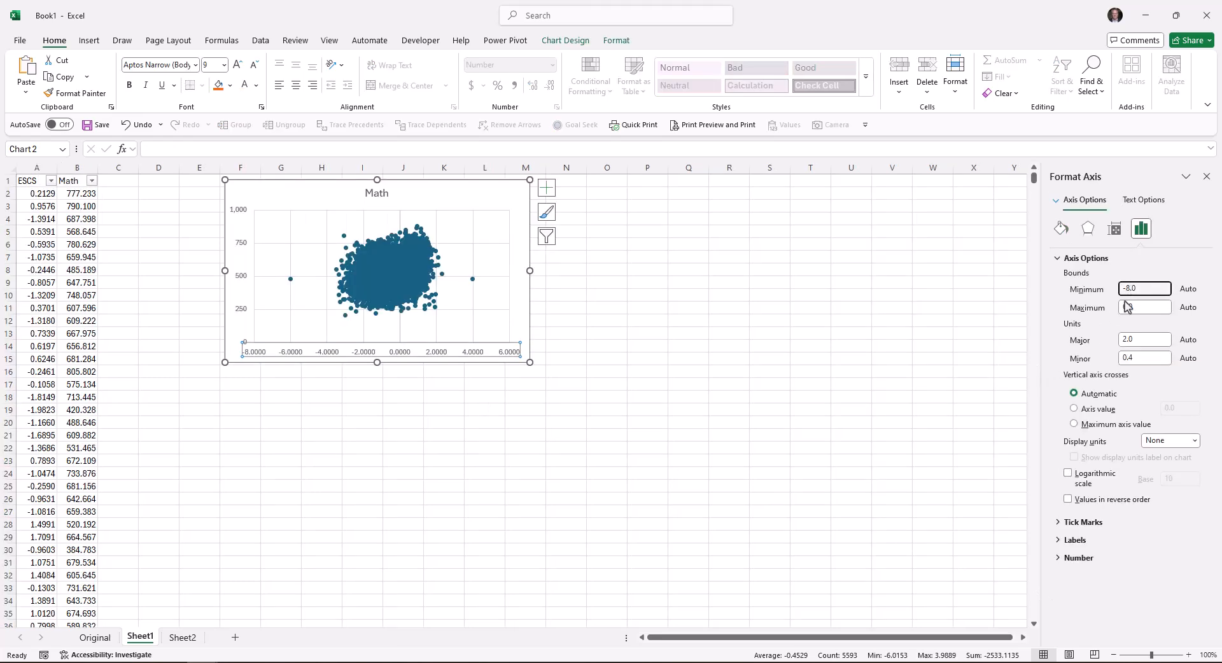
text(-7.0)
click(1126, 307)
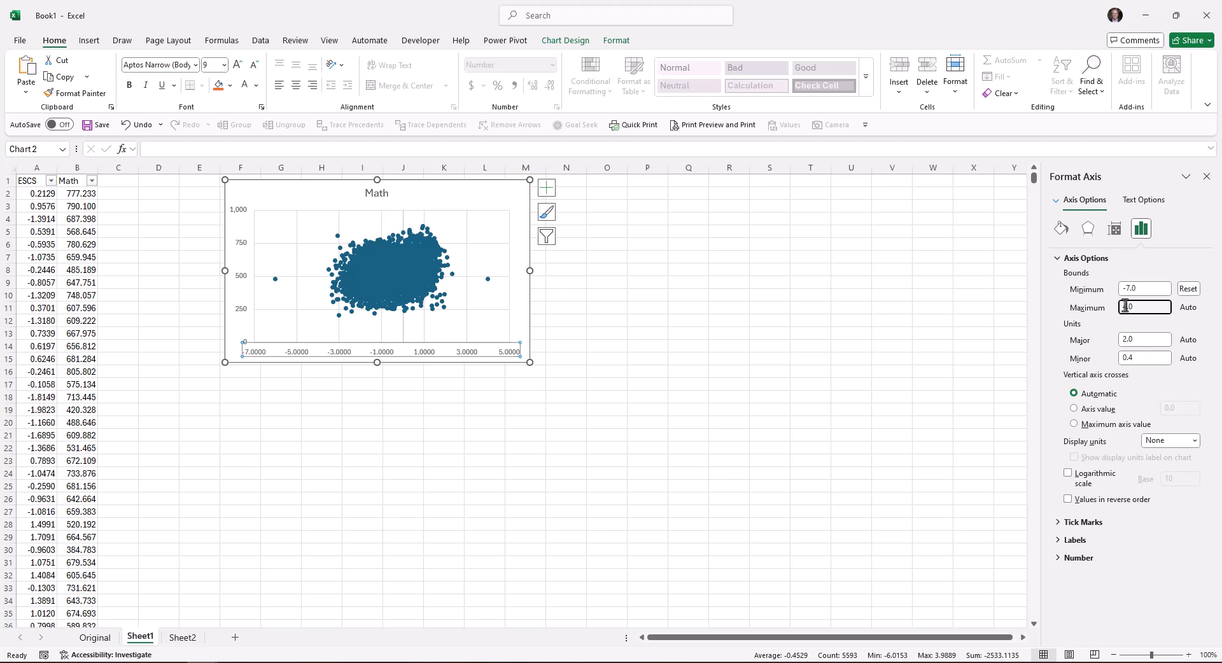
text(4.0)
click(1126, 338)
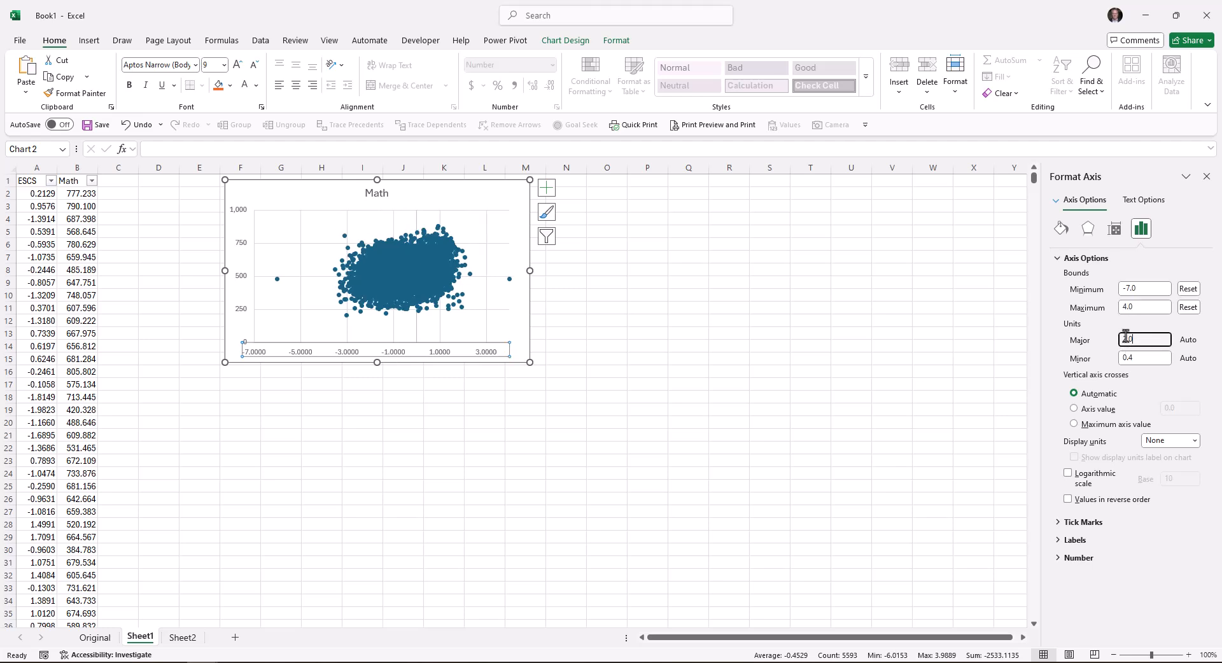
text(1.0)
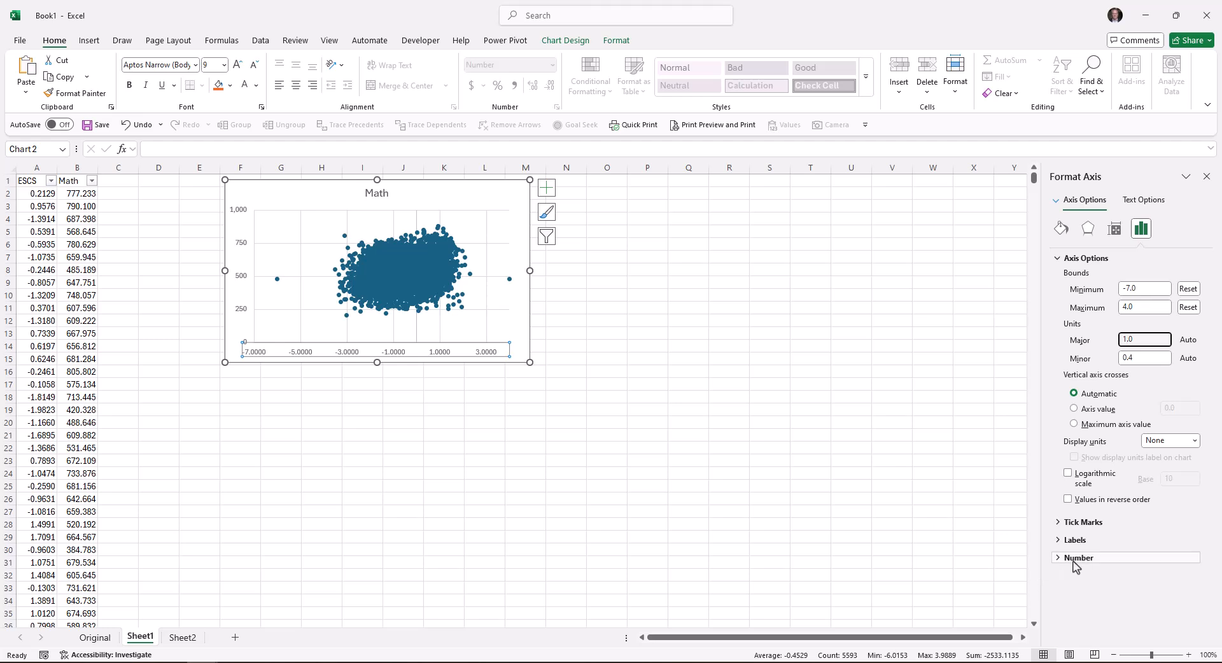
Step: Set the number format of the chart's horizontal axis labels to 0 decimal places
click(1075, 559)
double_click(1144, 606)
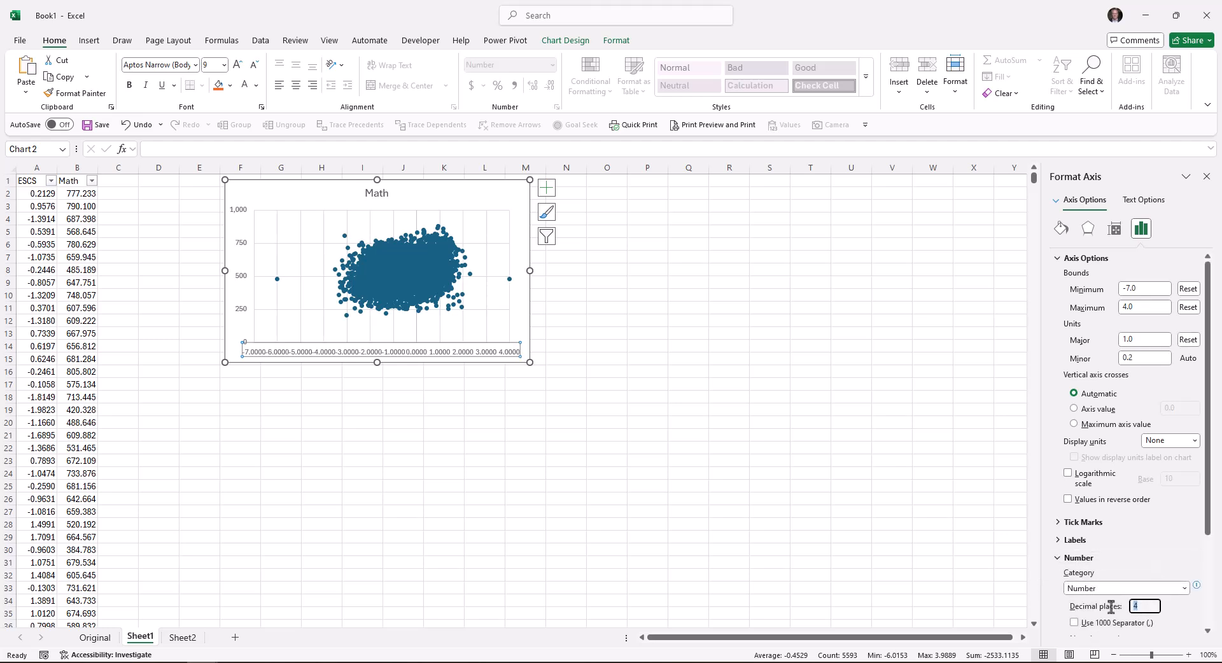
text(0)
click(805, 497)
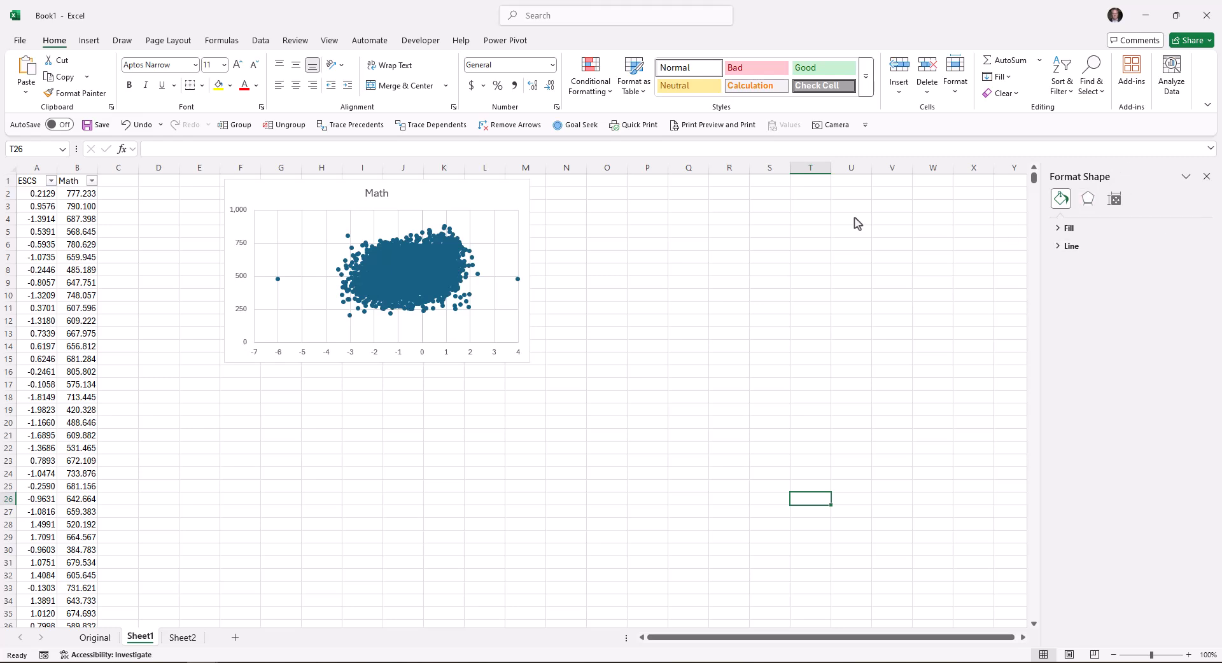
Step: Add a linear trendline to the scatter chart's Math series
click(504, 194)
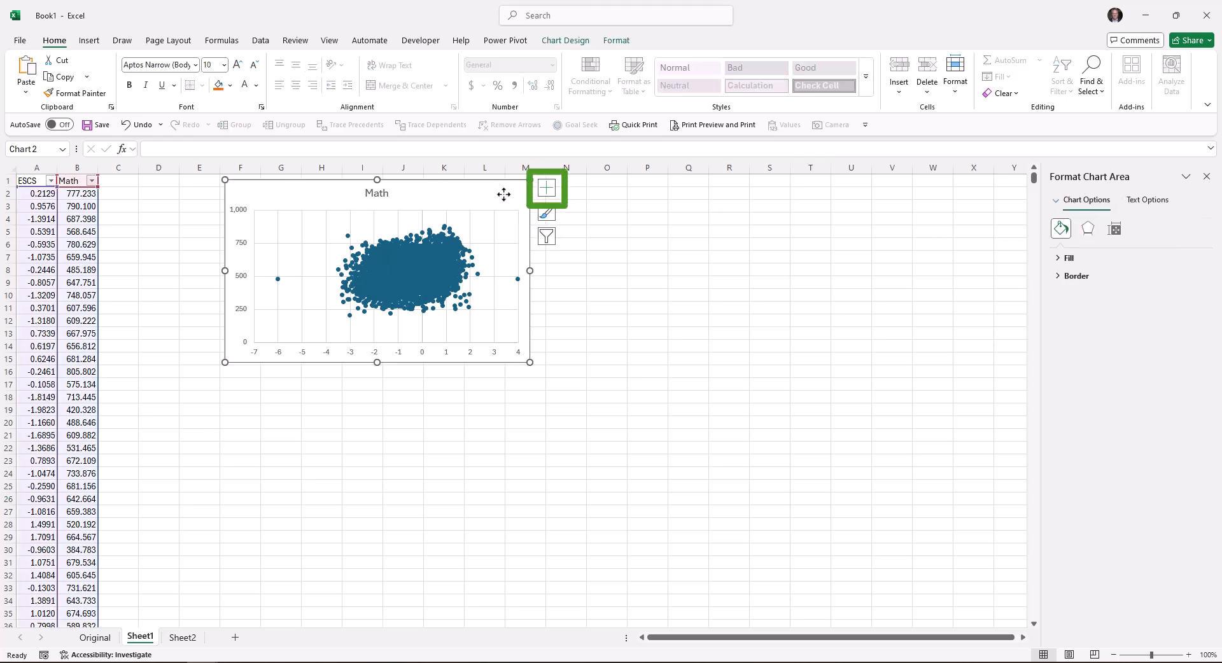
click(548, 191)
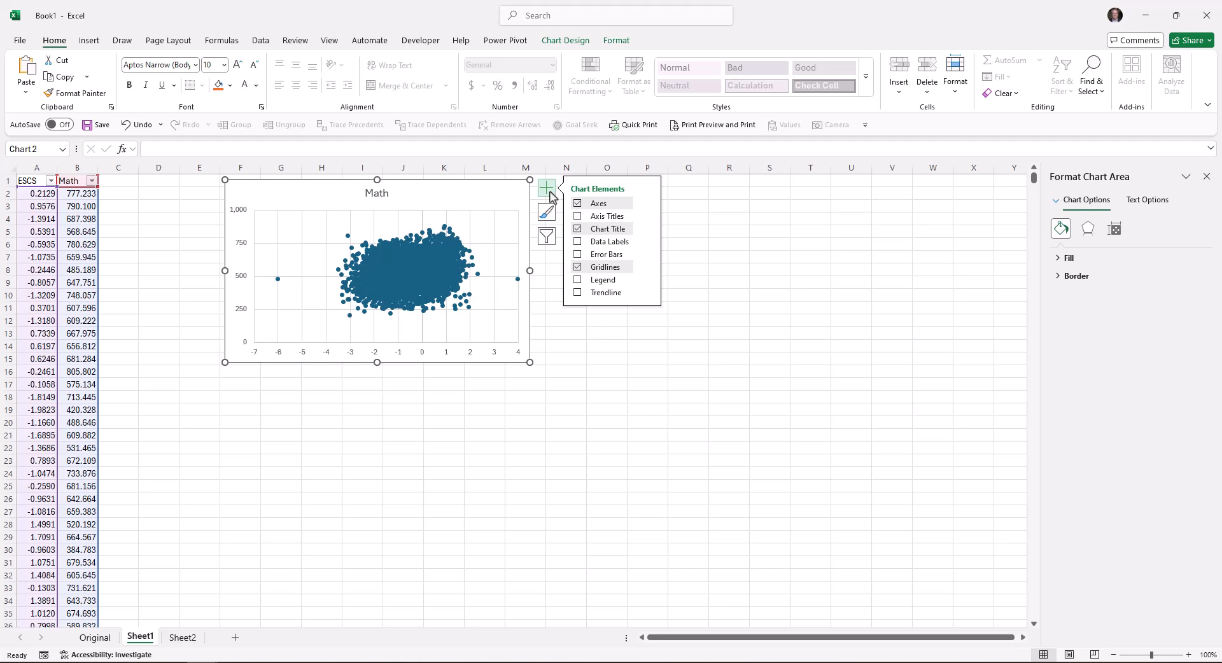
click(575, 43)
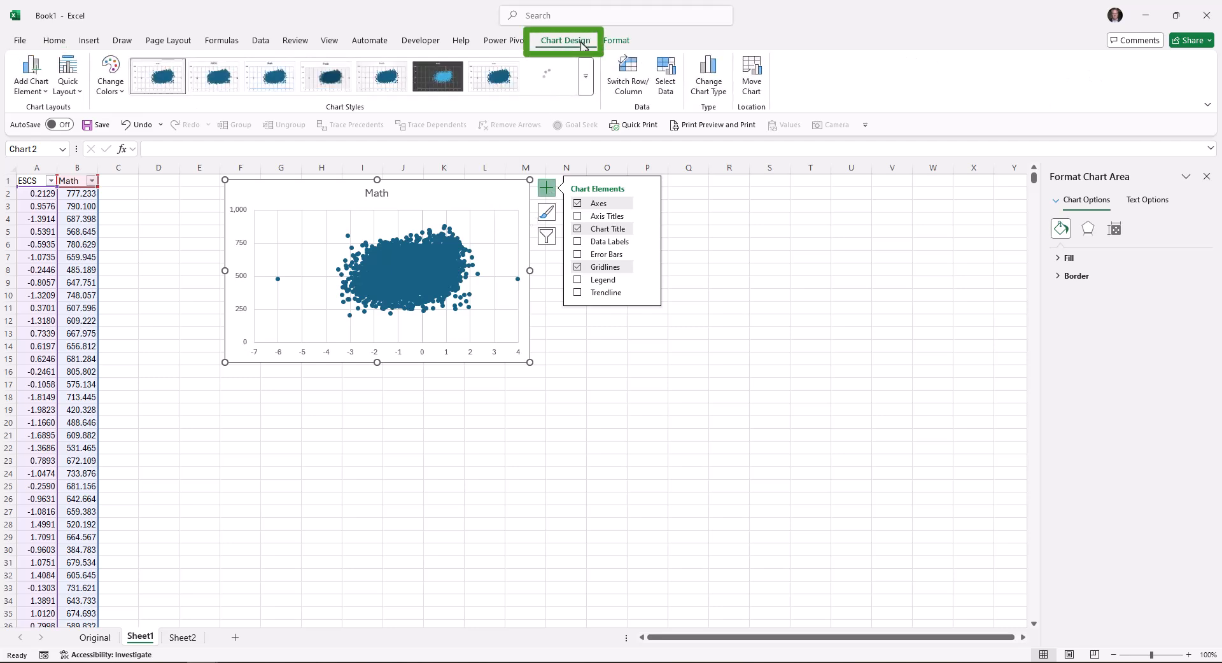
click(44, 94)
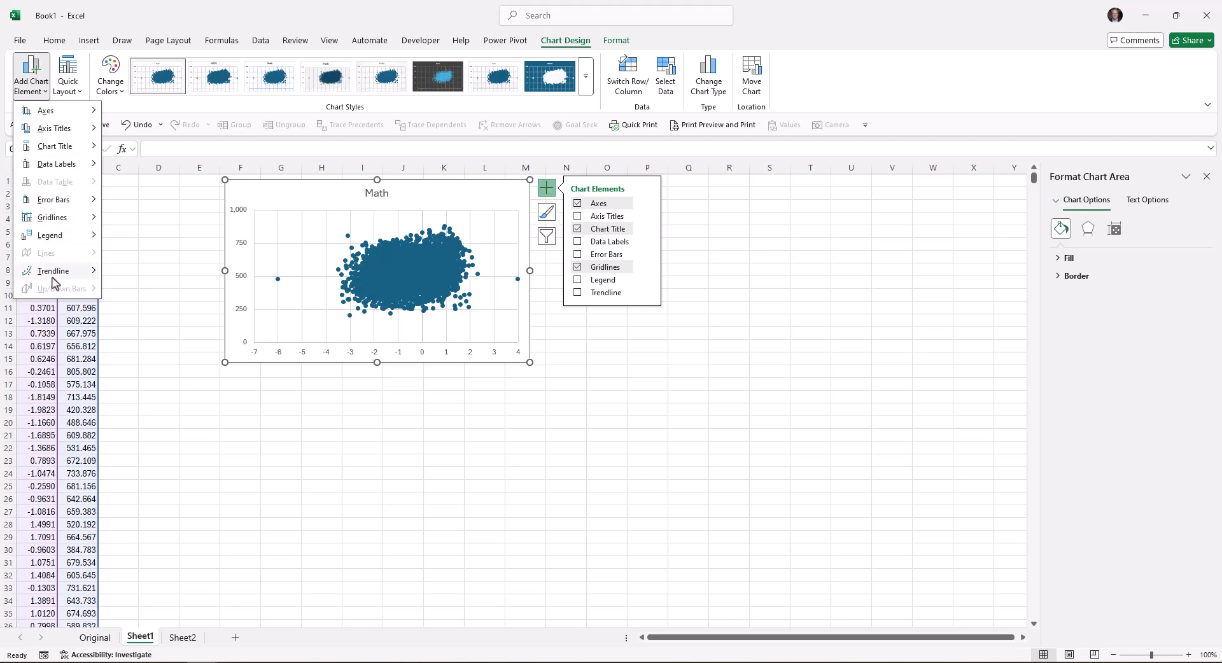
mouse_move(57, 274)
click(147, 310)
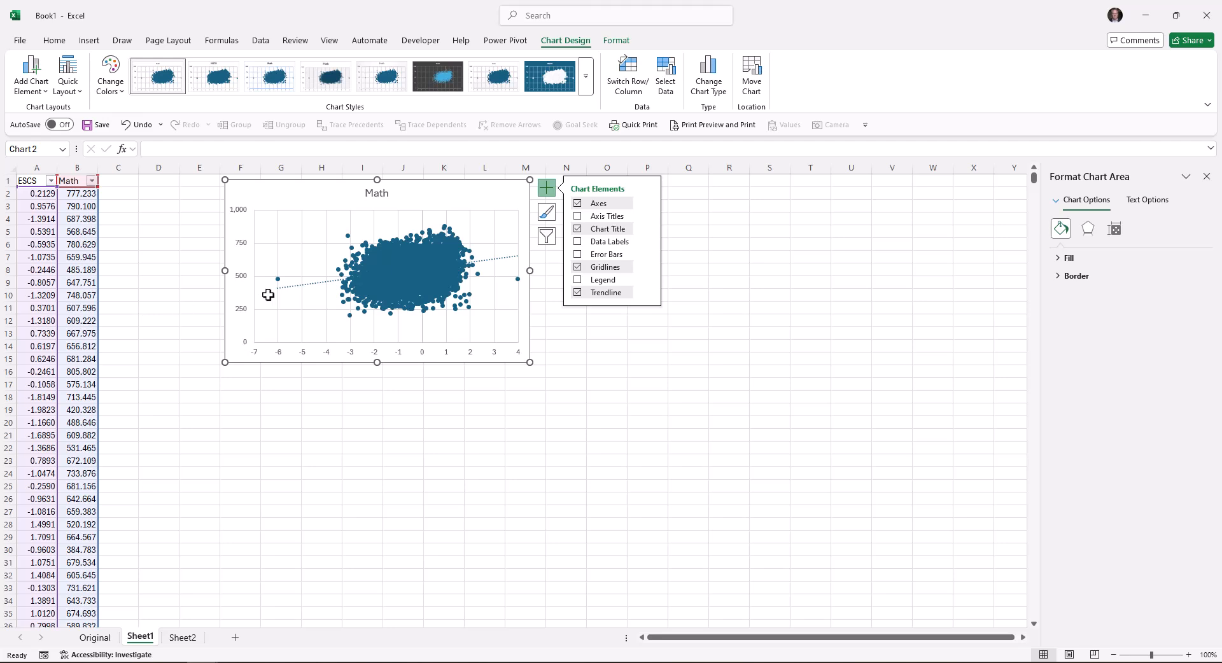
Step: Display the trendline's equation and R-squared value on the chart and move their label above the data points at the plot's upper right
click(645, 295)
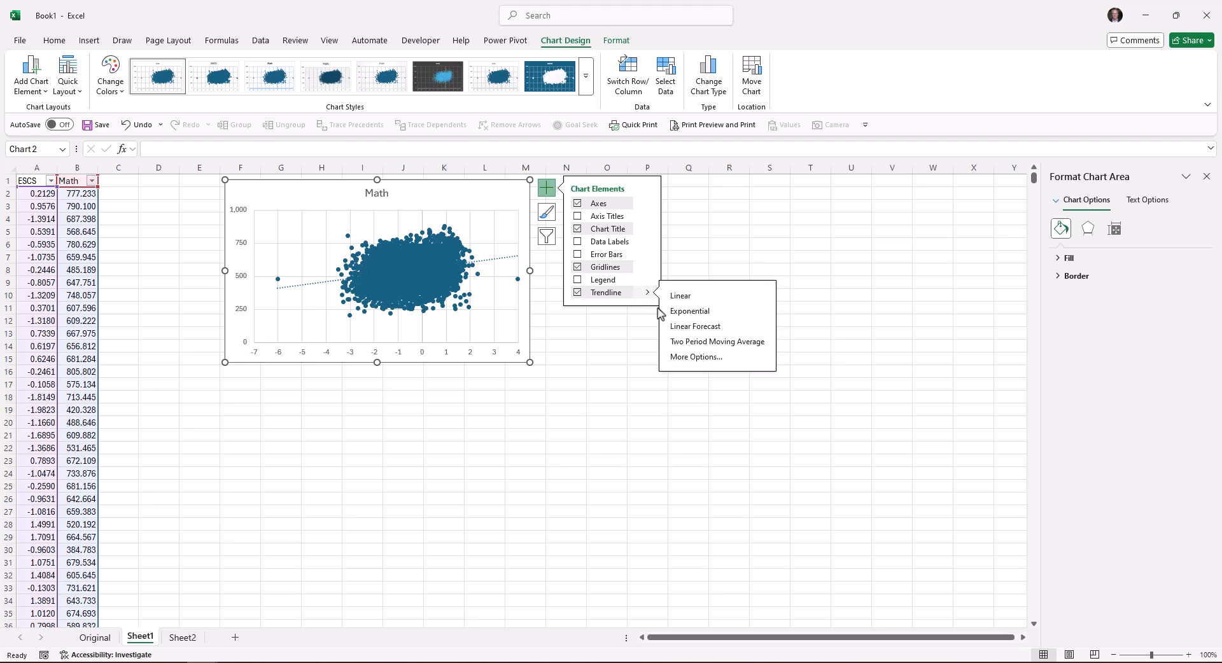
click(701, 357)
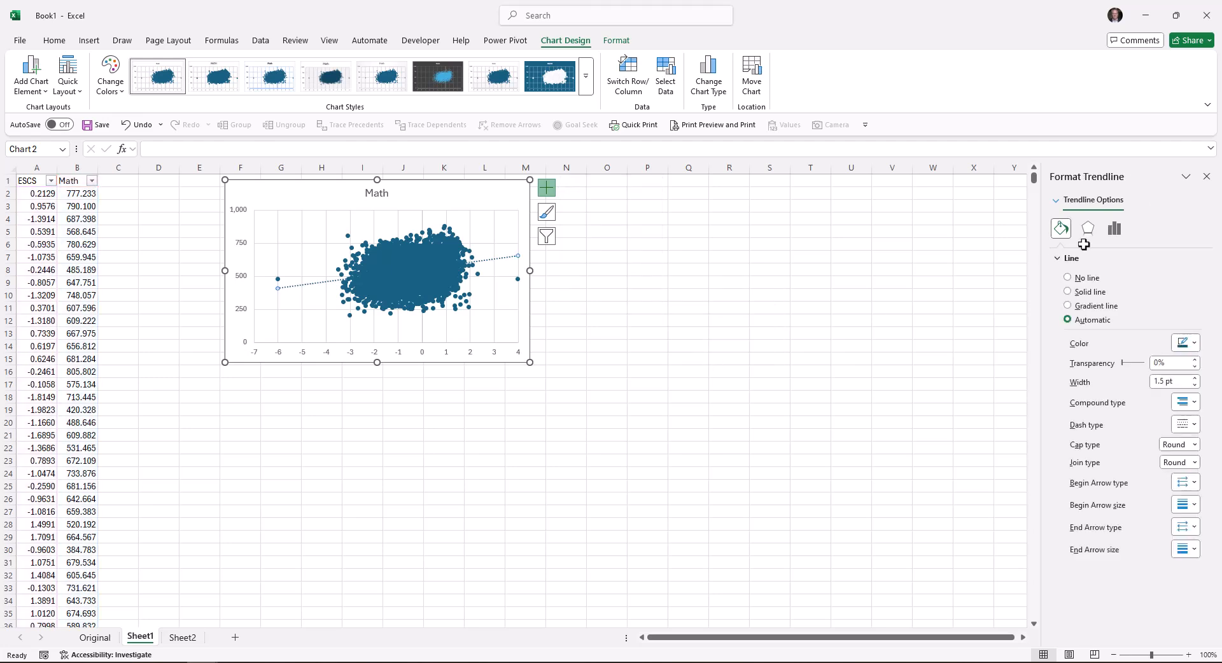
click(1114, 229)
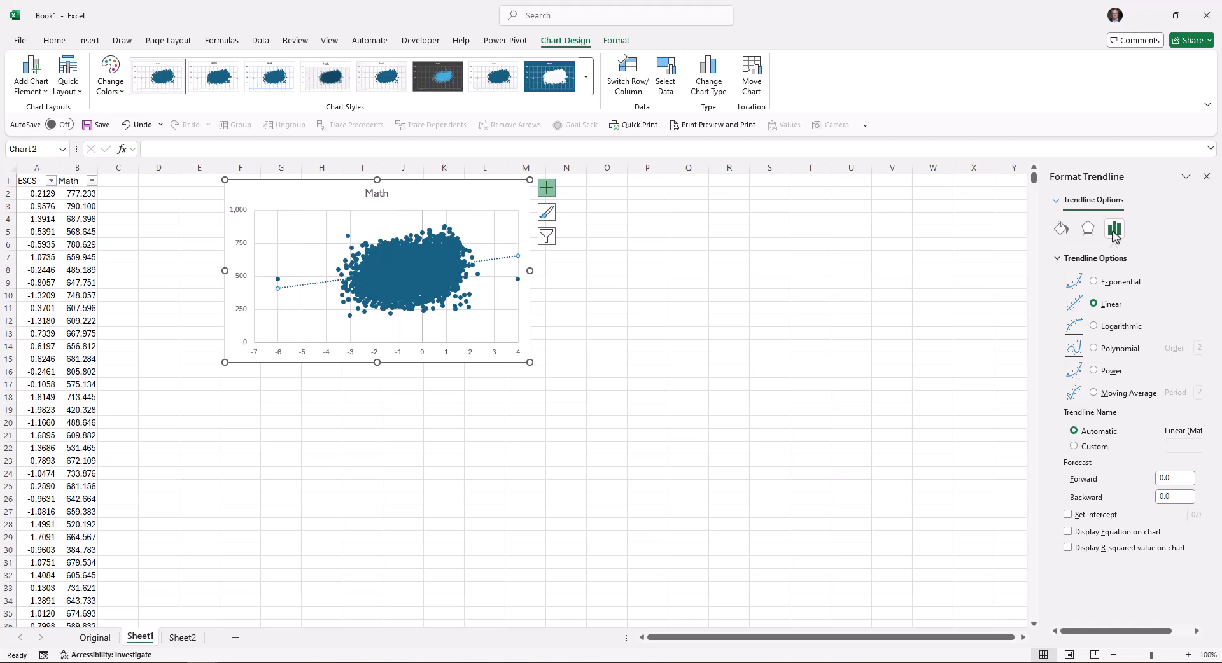
click(1068, 532)
click(1068, 549)
click(496, 250)
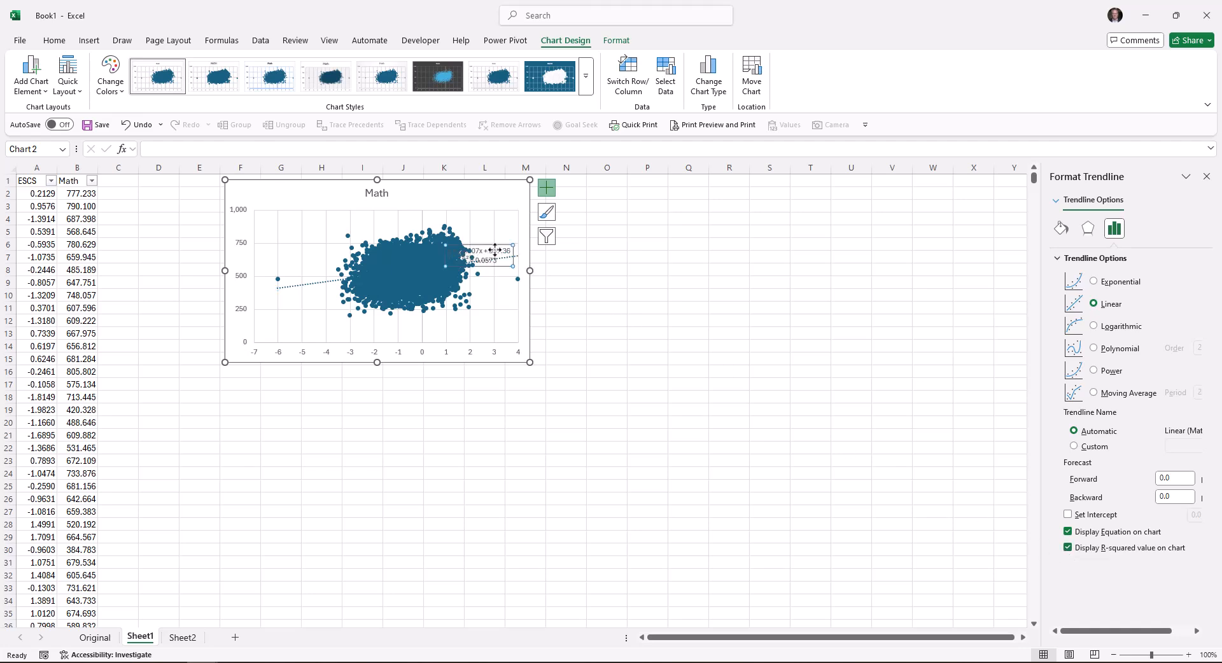
drag(495, 247, 496, 208)
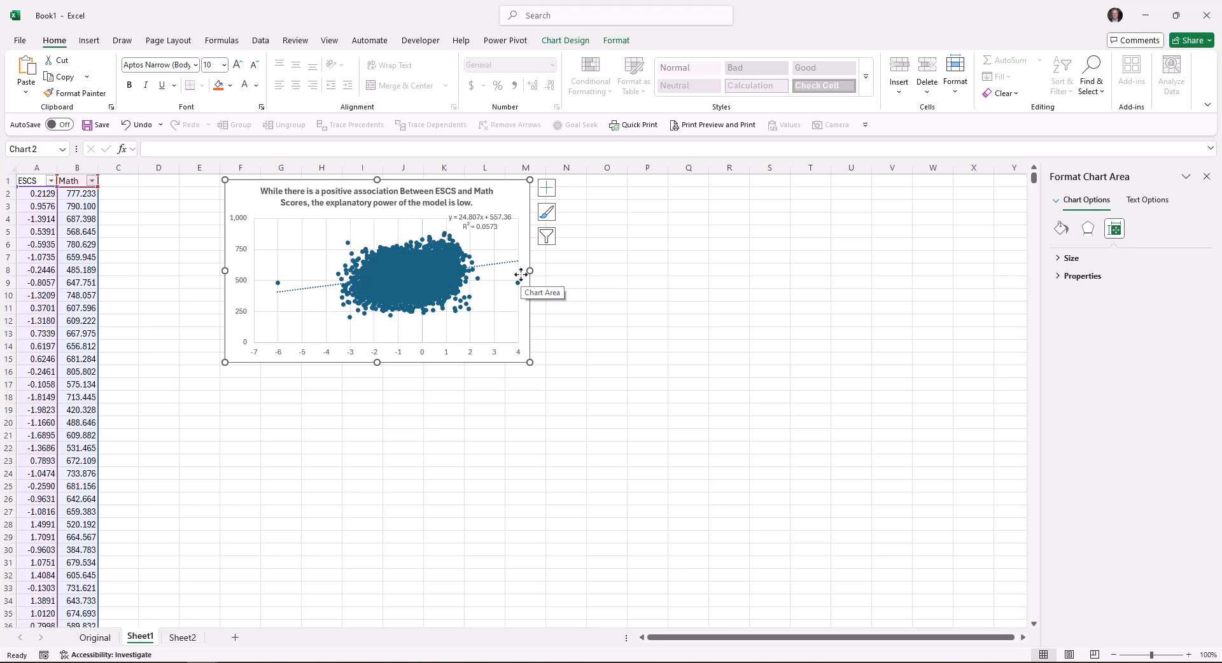
Step: Add axis titles to the scatter chart and name the vertical axis "Math Scores"
click(543, 194)
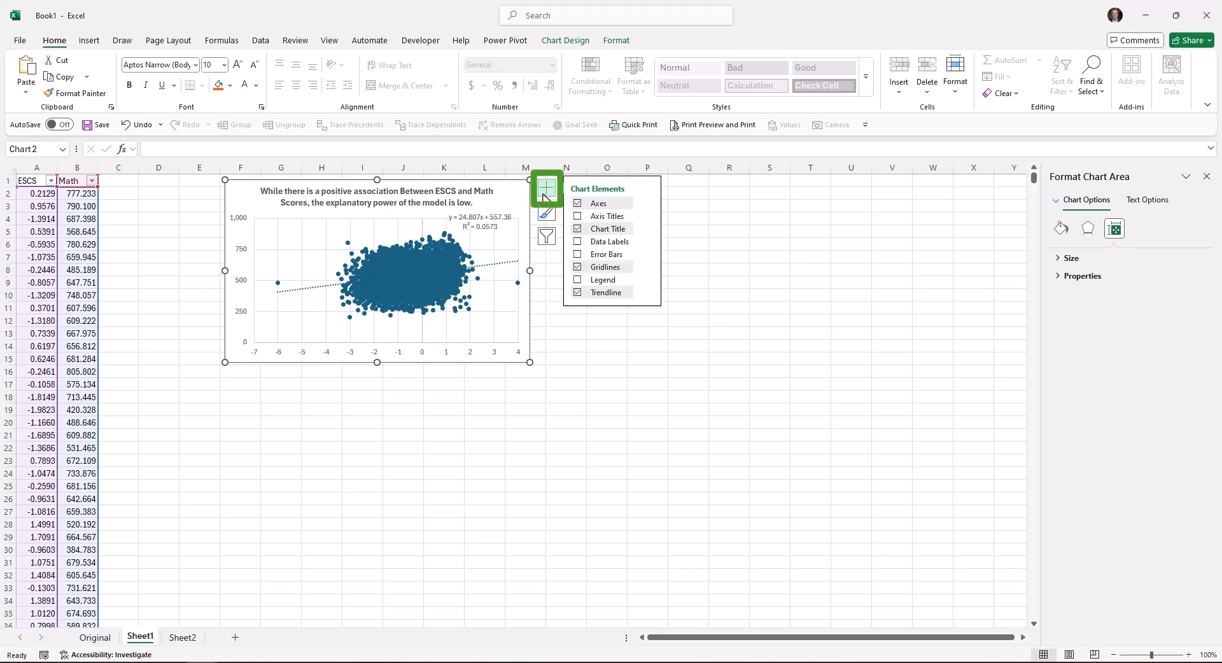
click(603, 217)
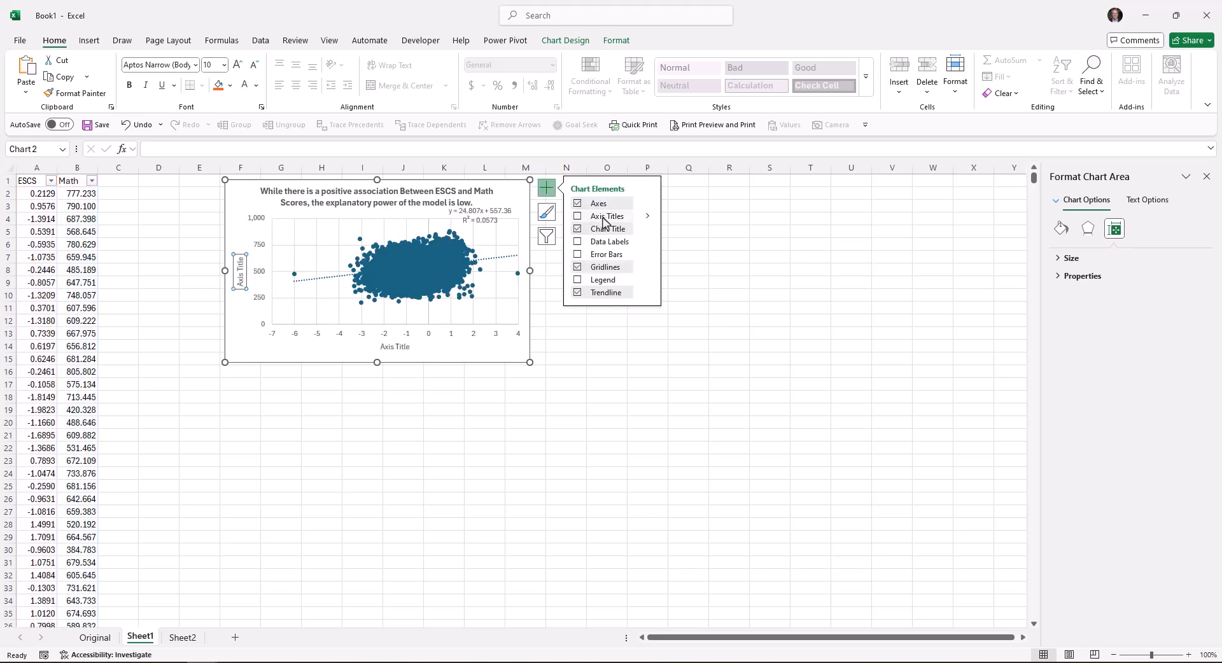
click(239, 266)
triple_click(240, 266)
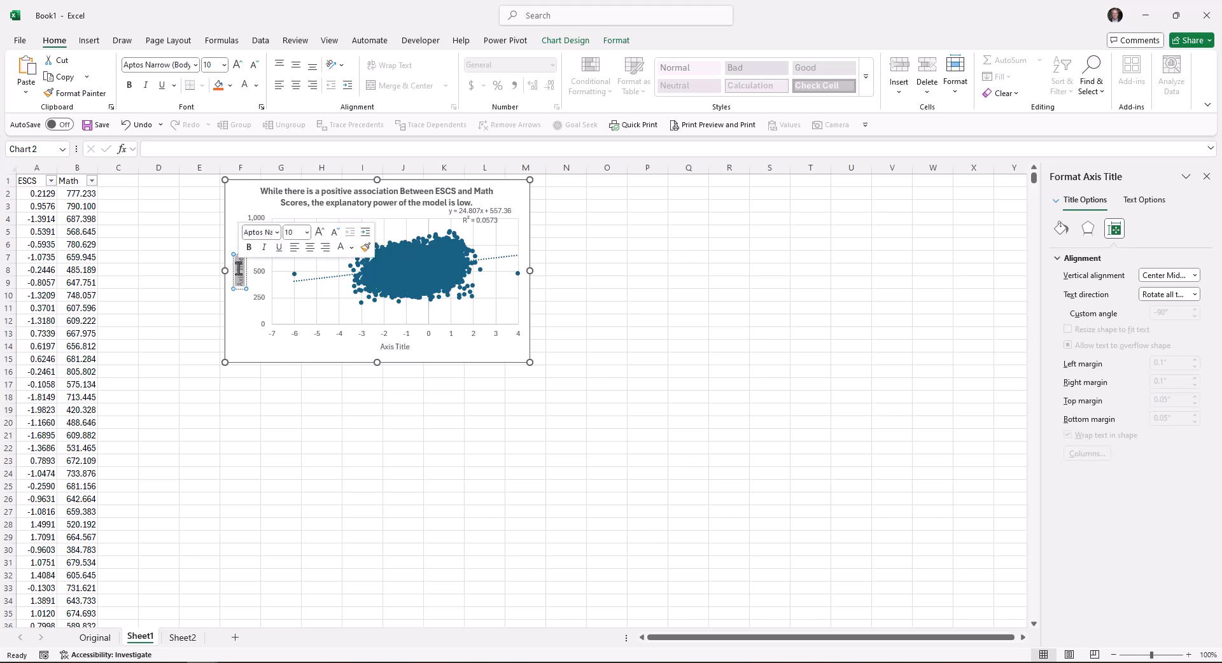
text(Math Score)
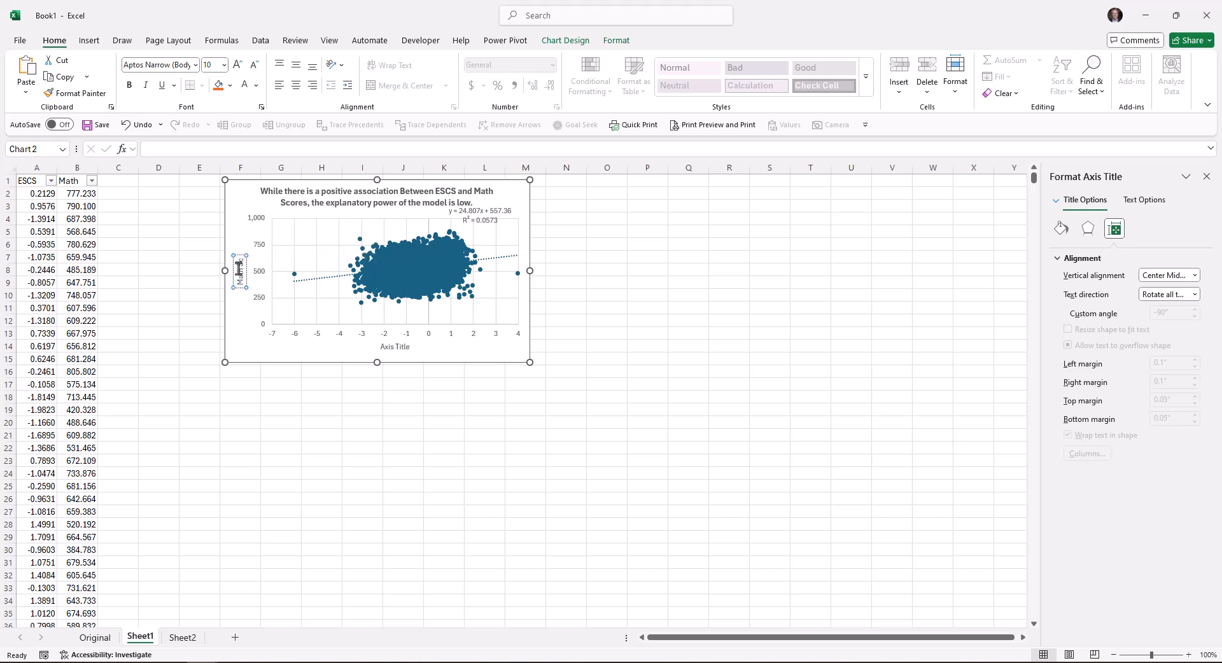
text(s)
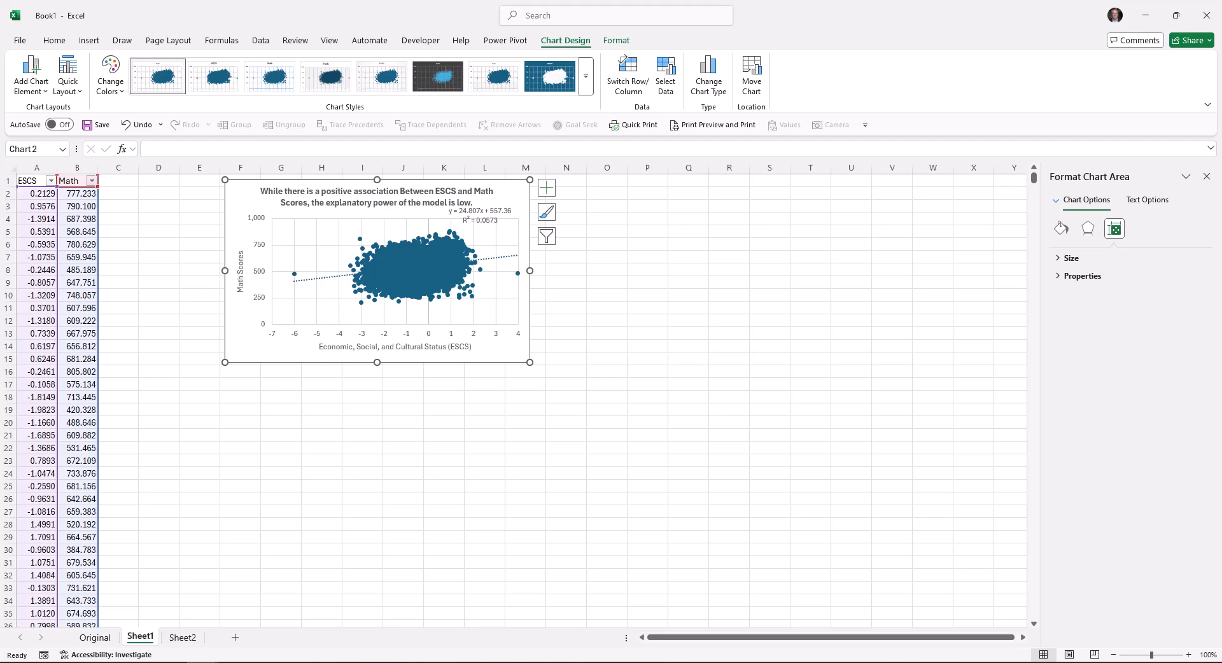
Step: Remove the scatter chart's gridlines and set the chart area's border to No line
click(549, 191)
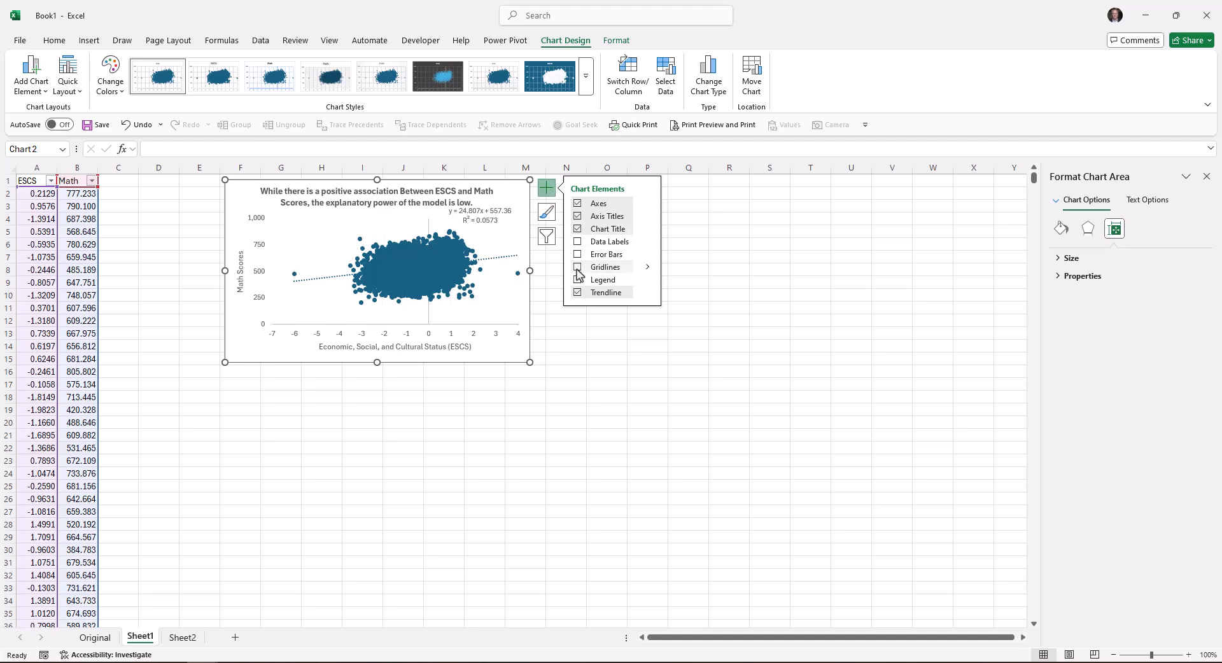
right_click(510, 304)
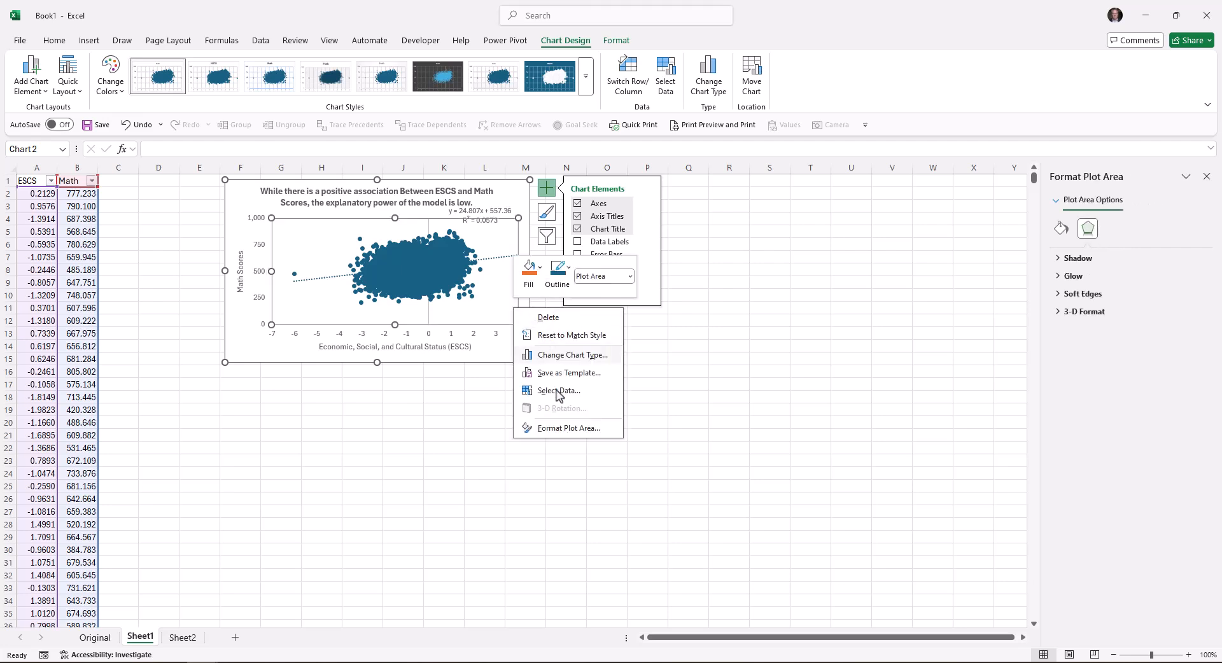
right_click(499, 349)
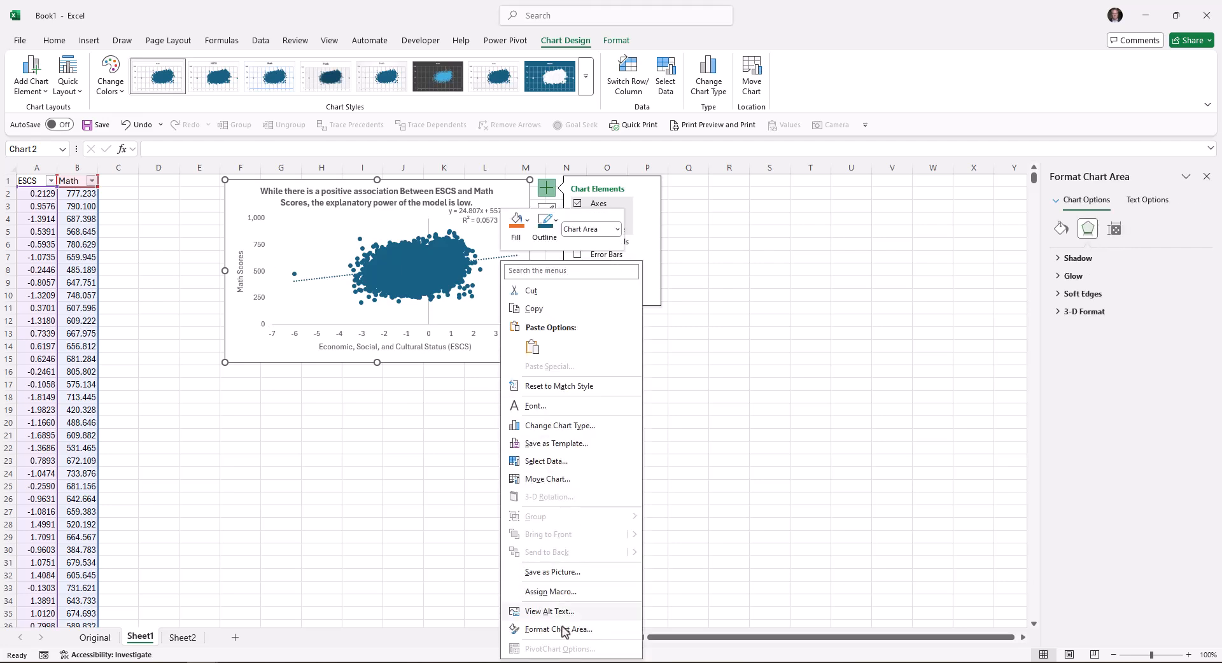
click(573, 631)
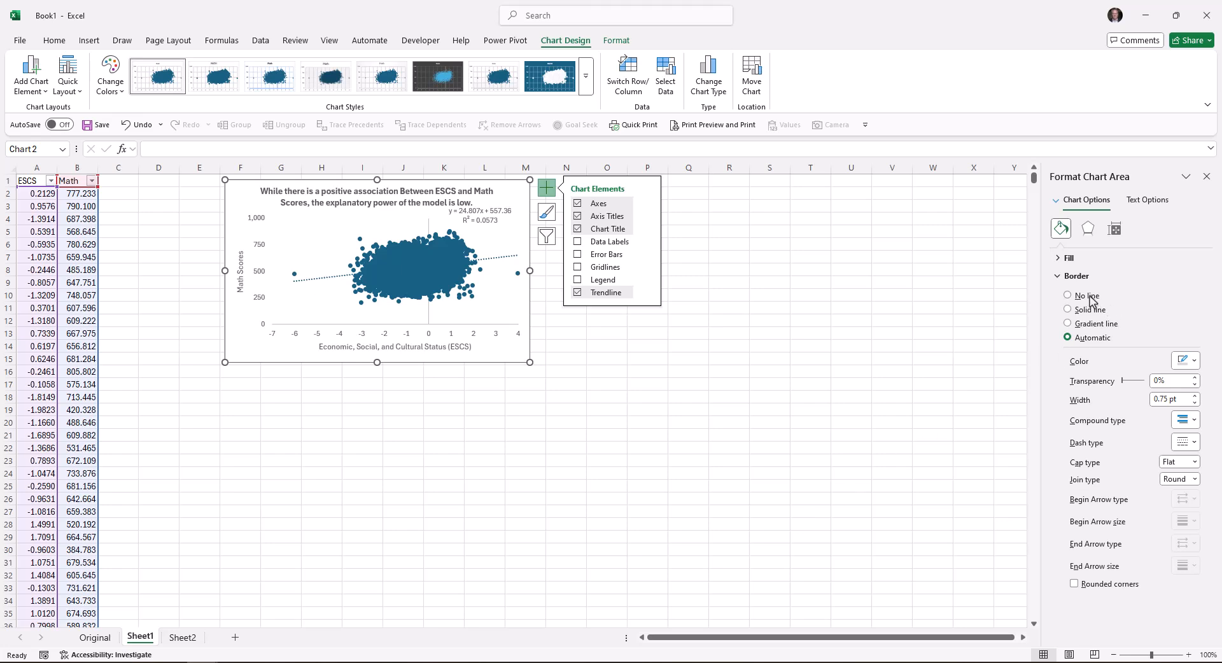
click(1088, 296)
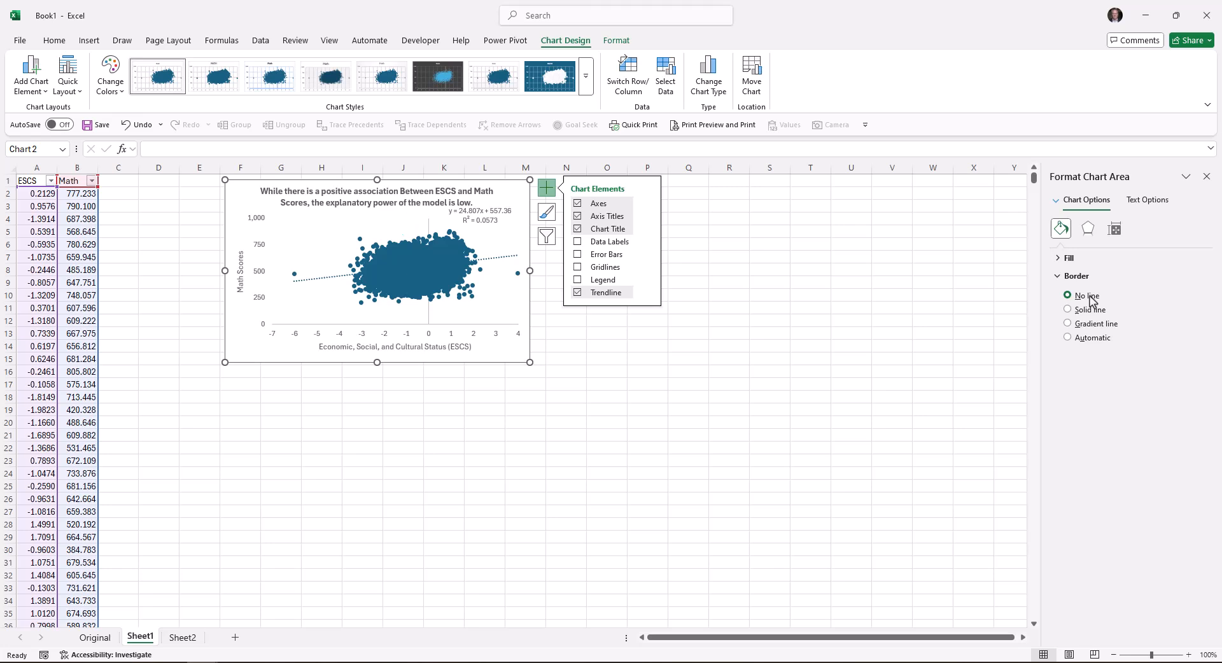
Step: Set the line of the scatter chart's vertical axis to No line
right_click(431, 229)
click(494, 385)
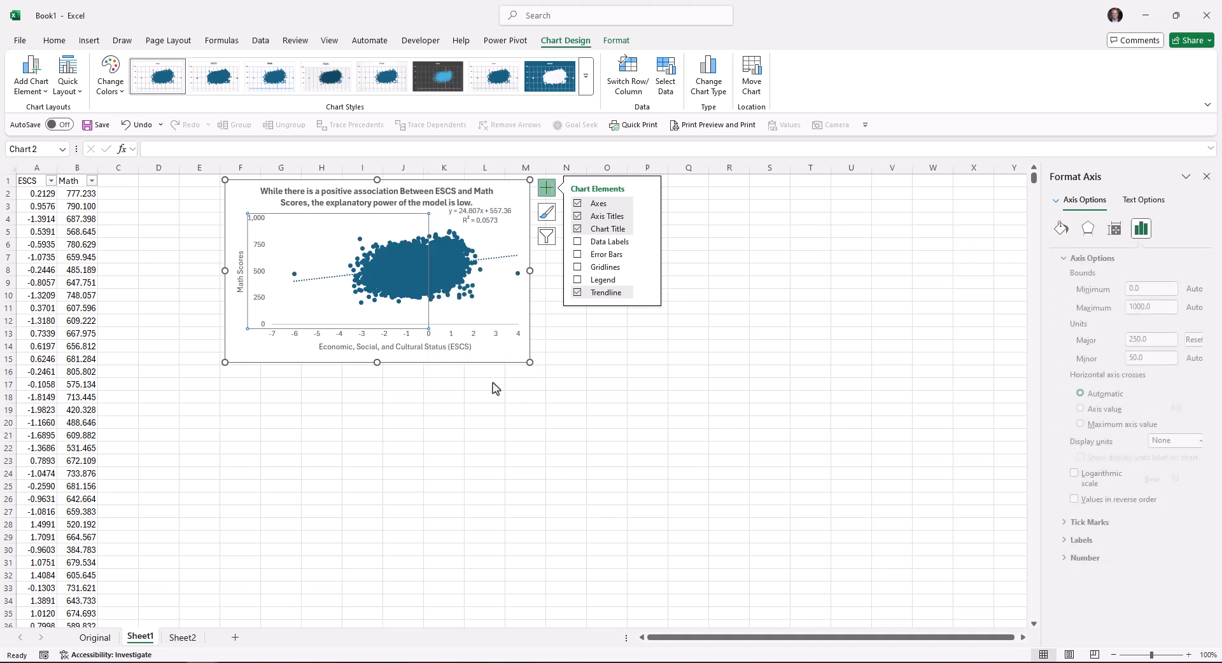
click(1061, 229)
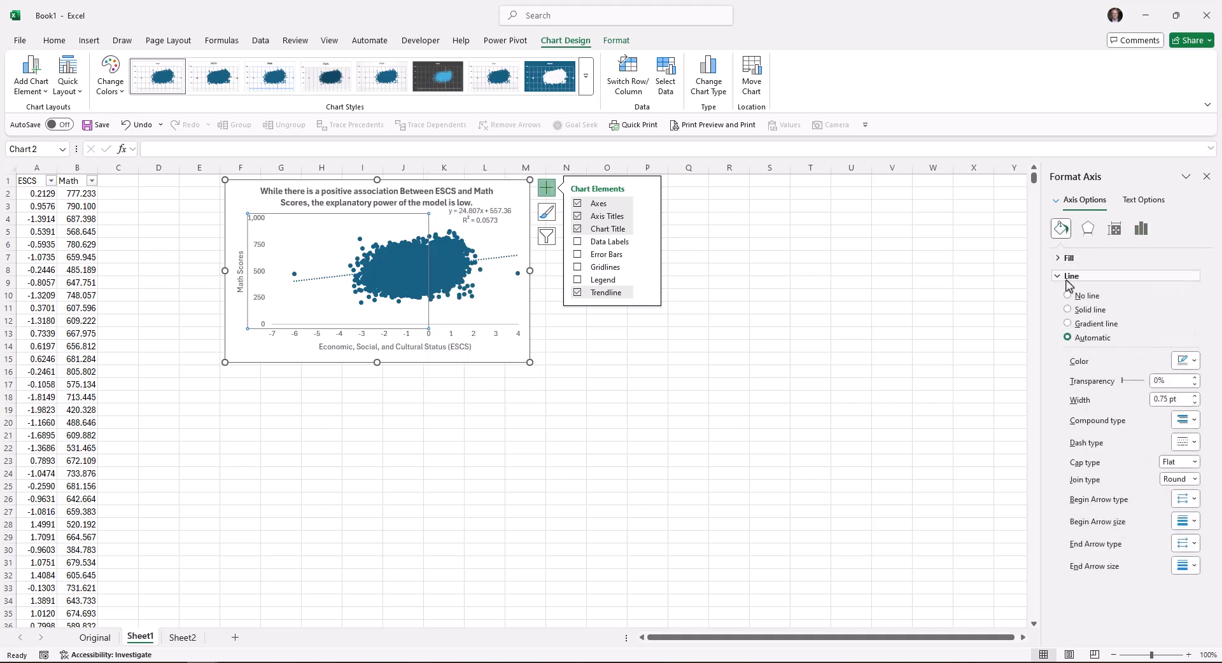
click(1077, 297)
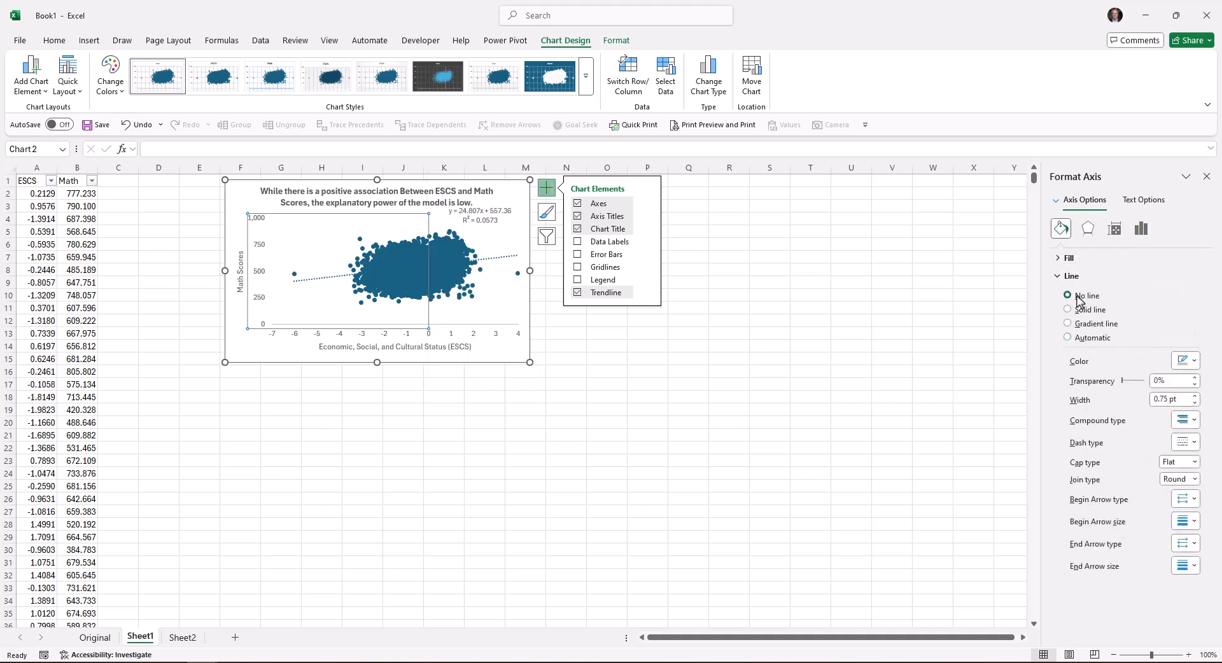
click(736, 386)
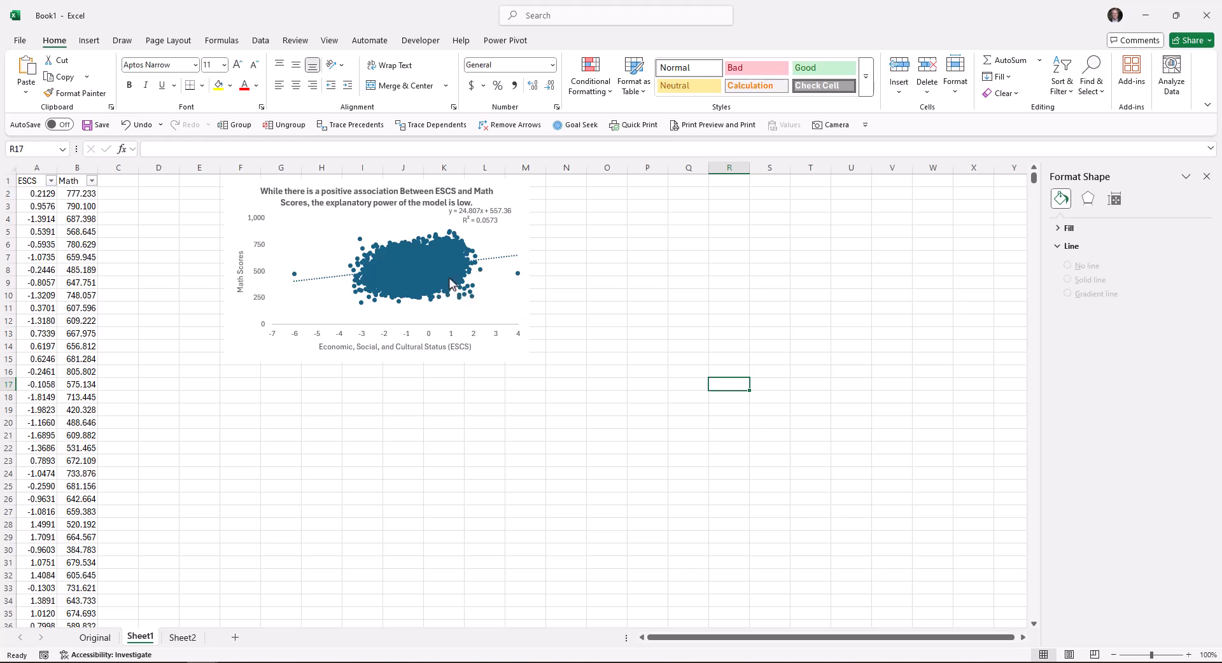
Step: Change the marker fill of the chart's Math series to the brighter blue theme colour
click(450, 279)
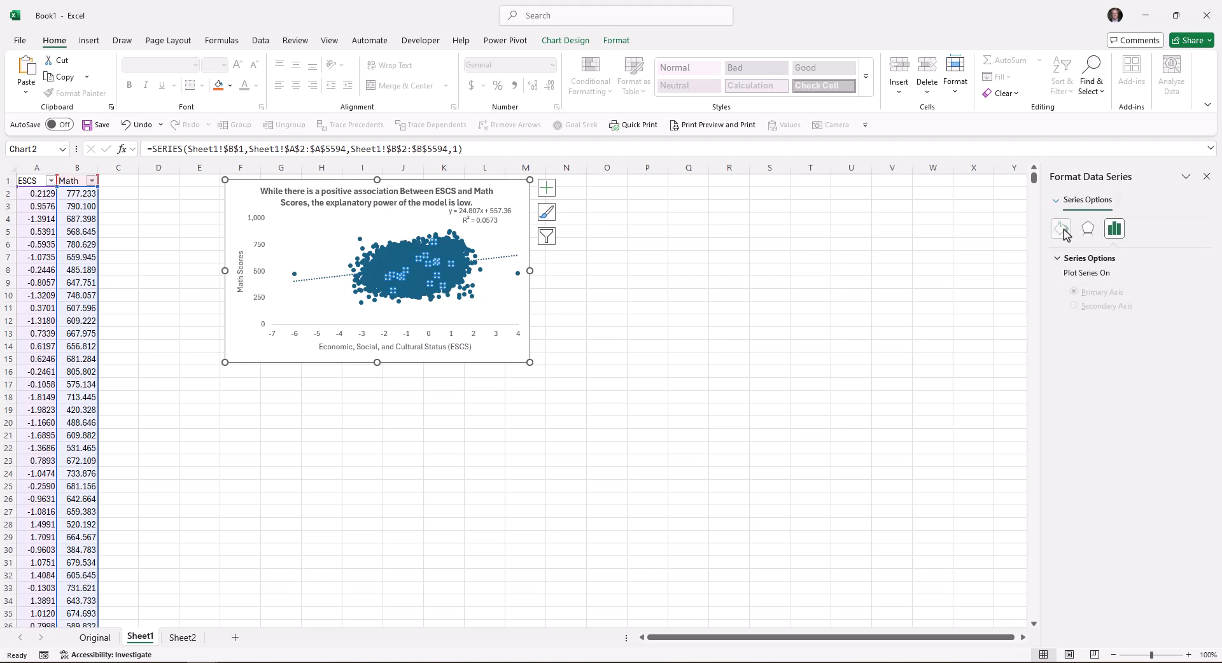
click(1062, 229)
click(1120, 259)
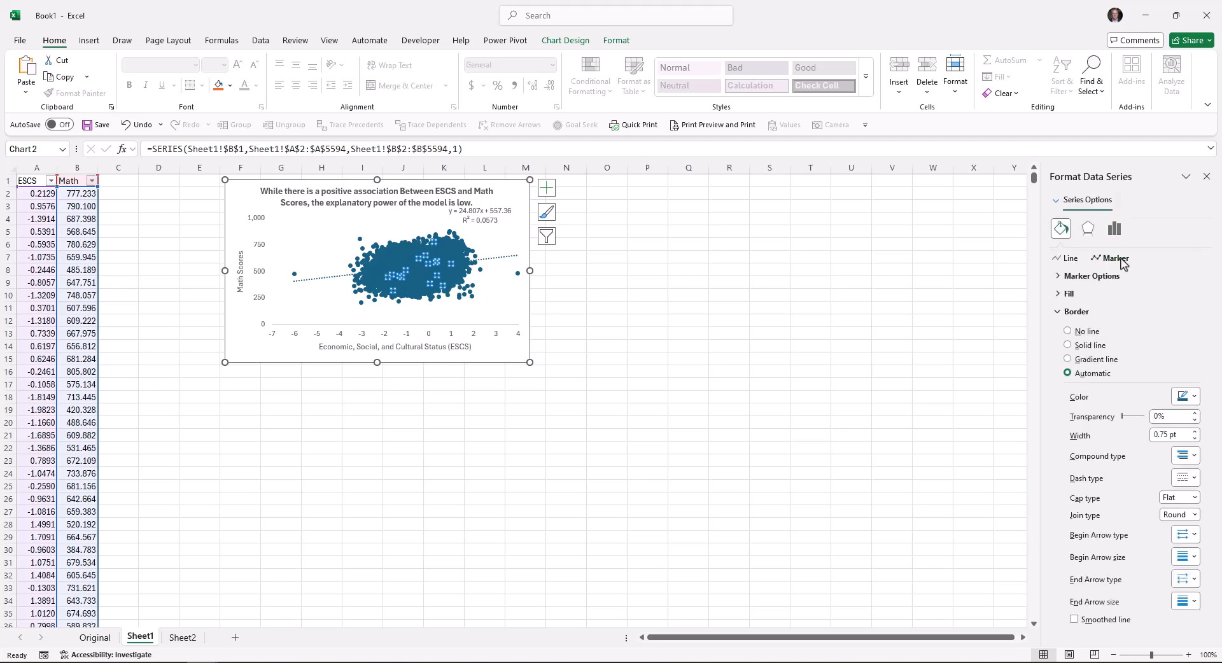
click(1070, 294)
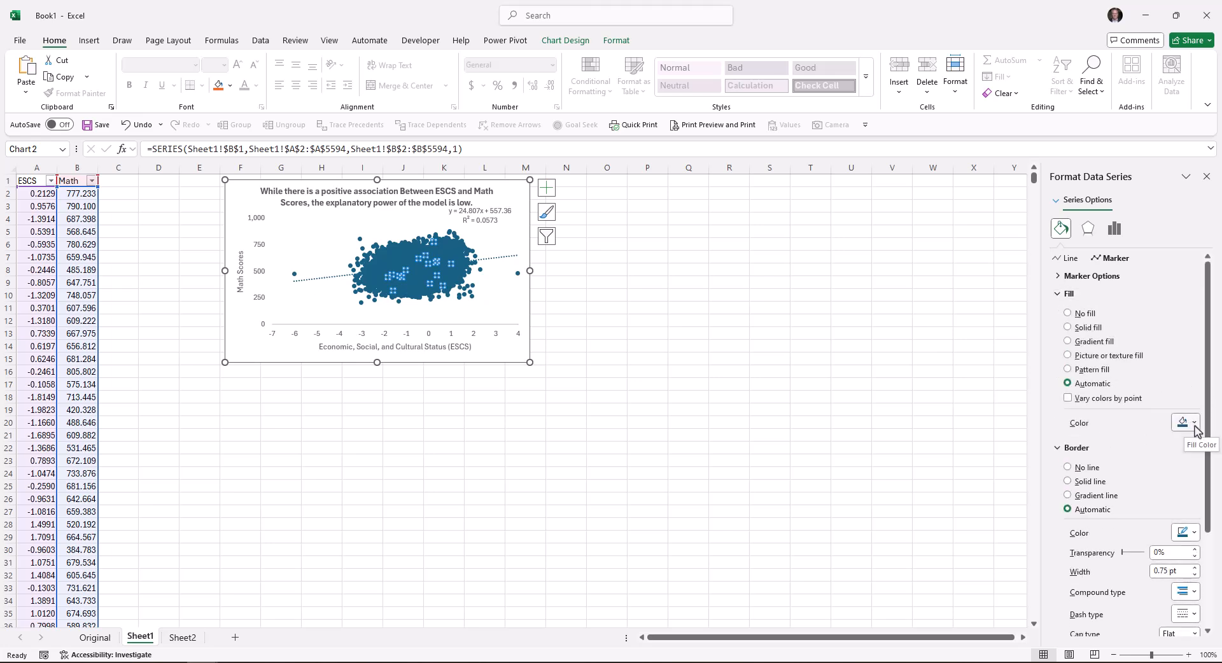
click(1195, 423)
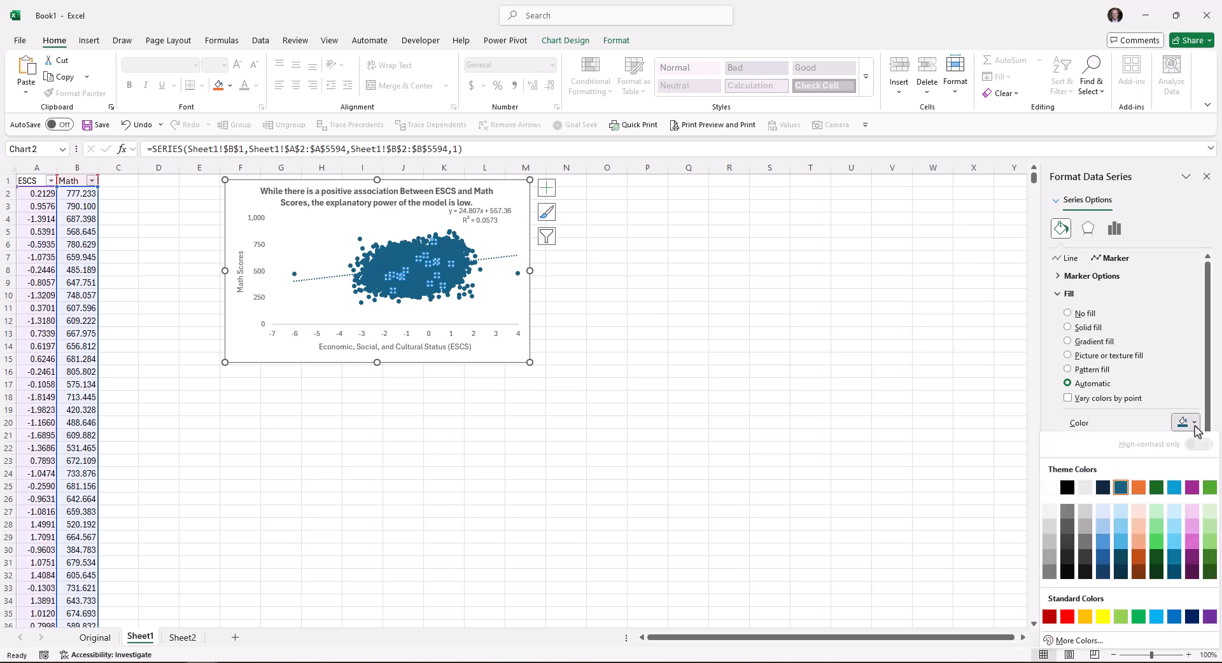
click(1173, 491)
click(936, 434)
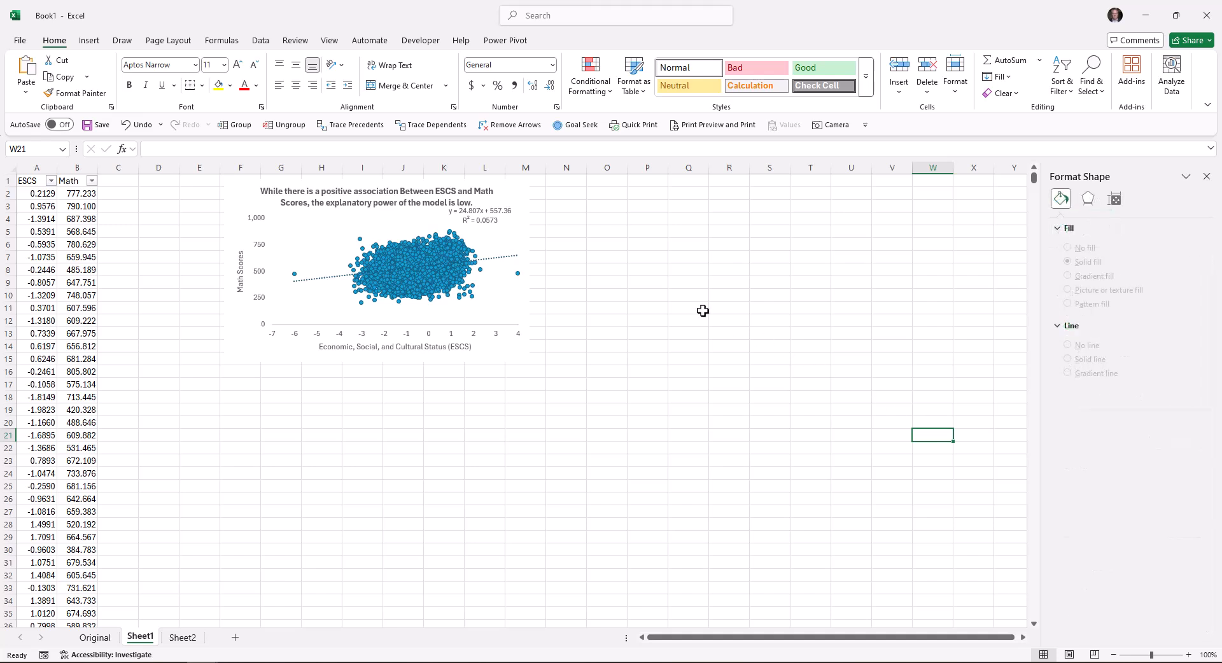
Step: Move the trendline equation and R-squared label slightly down and to the right, clear of the chart title
click(490, 227)
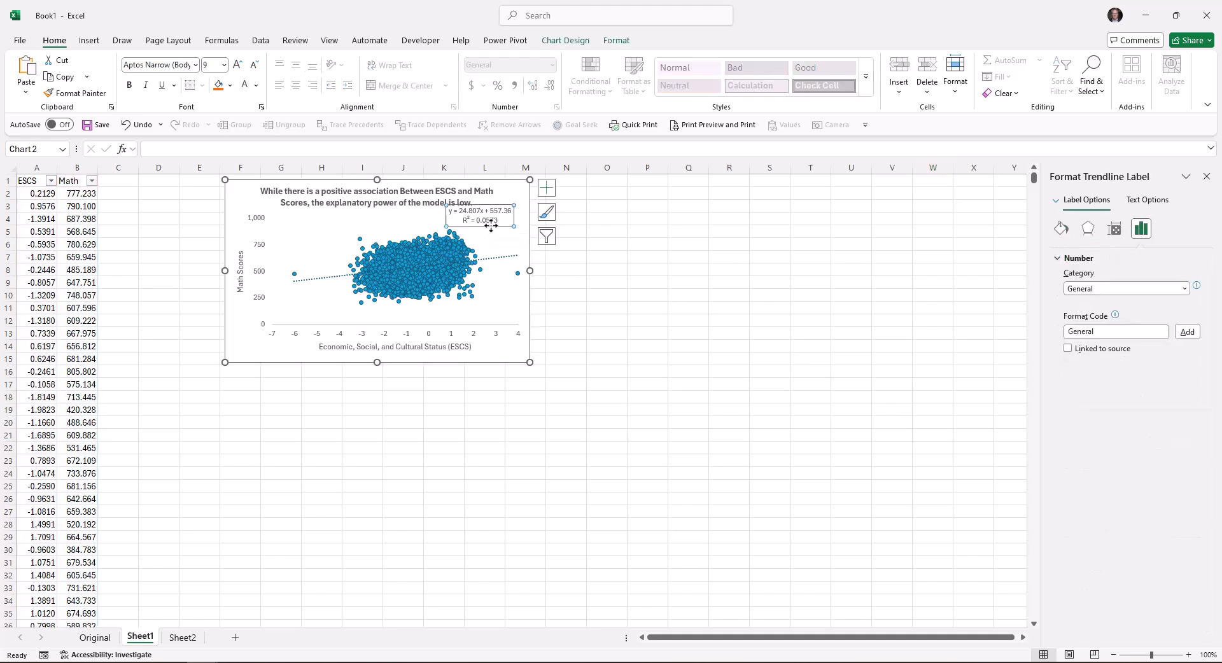
drag(491, 228, 499, 236)
click(571, 287)
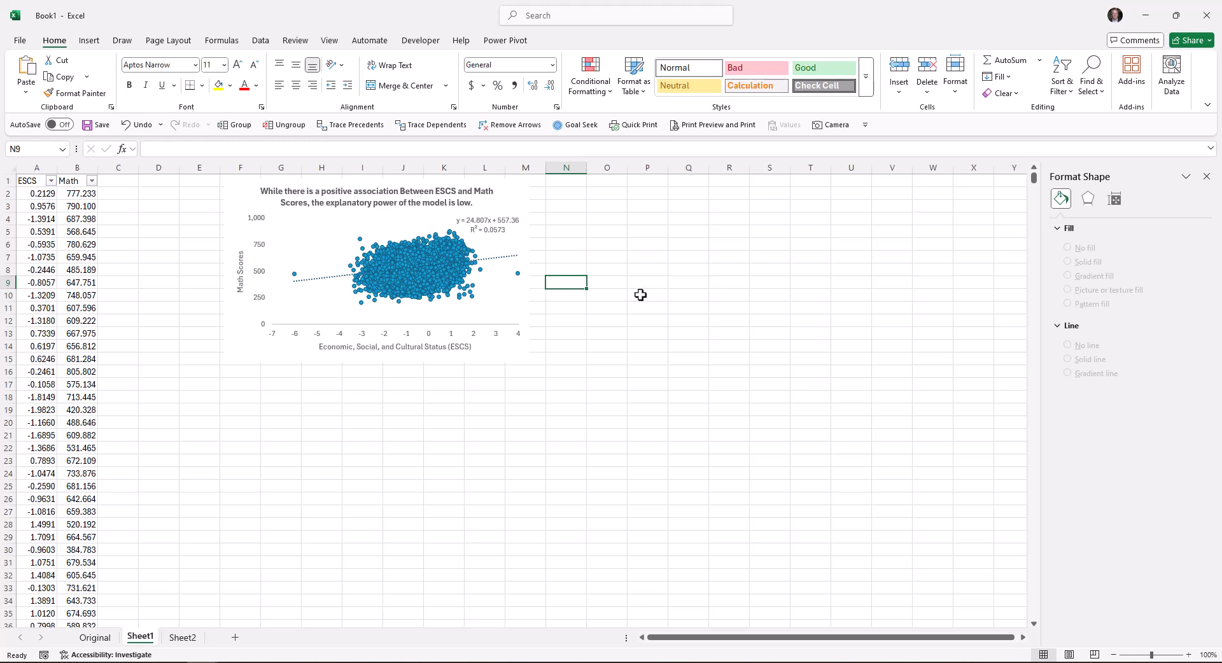
Step: Hide the gridlines of Sheet1 and capture a rectangular snip of the scatter chart with Snipping Tool
click(166, 42)
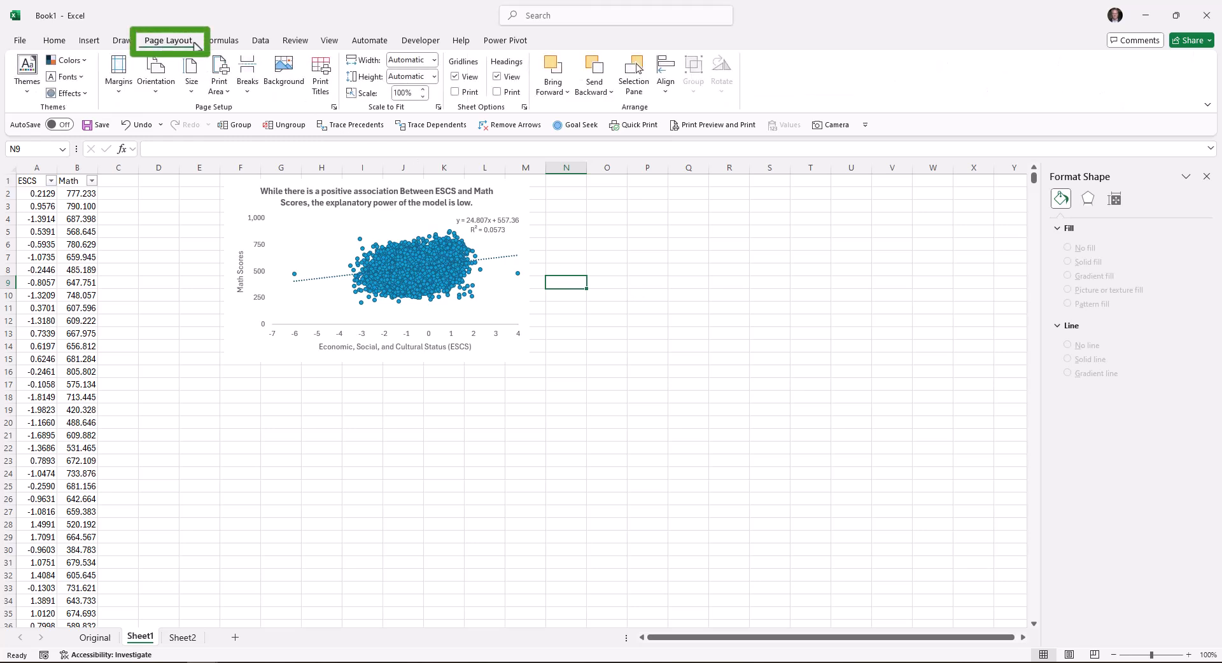
click(455, 77)
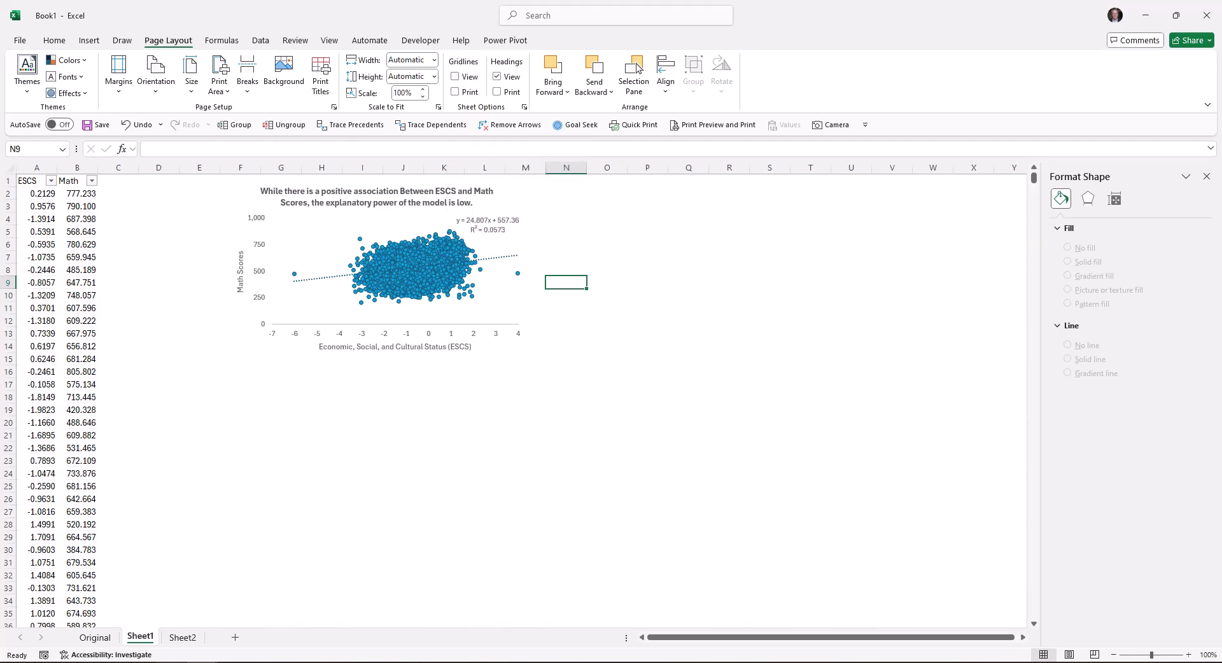
click(140, 662)
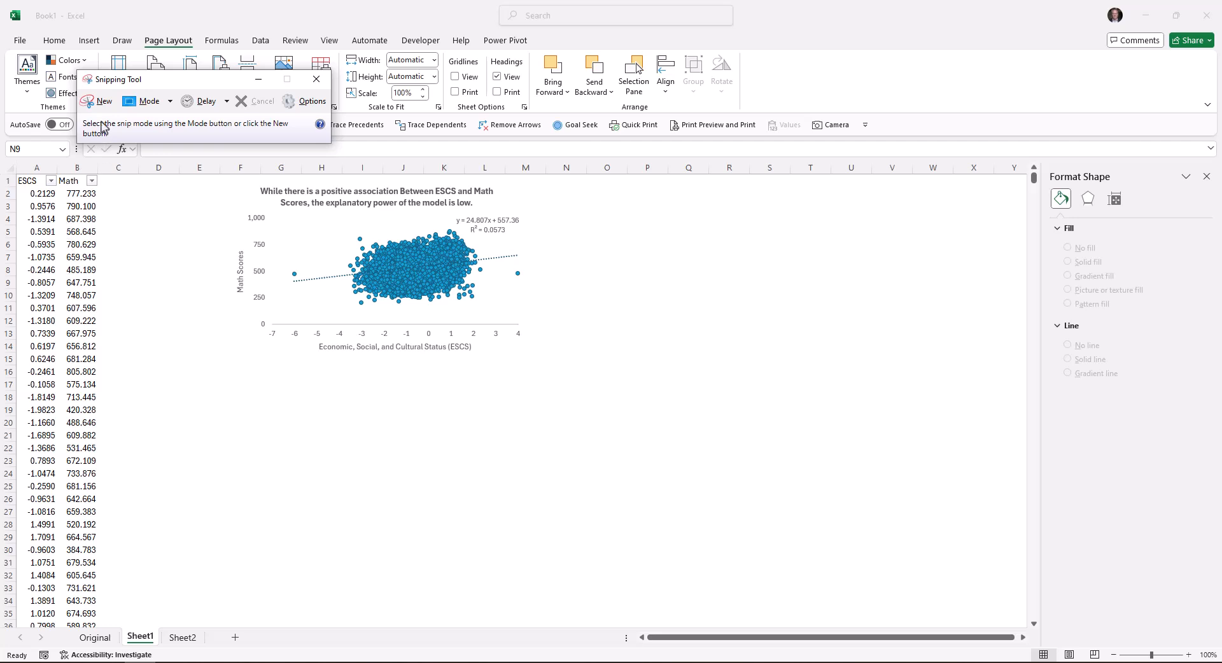
click(101, 101)
drag(219, 177, 540, 364)
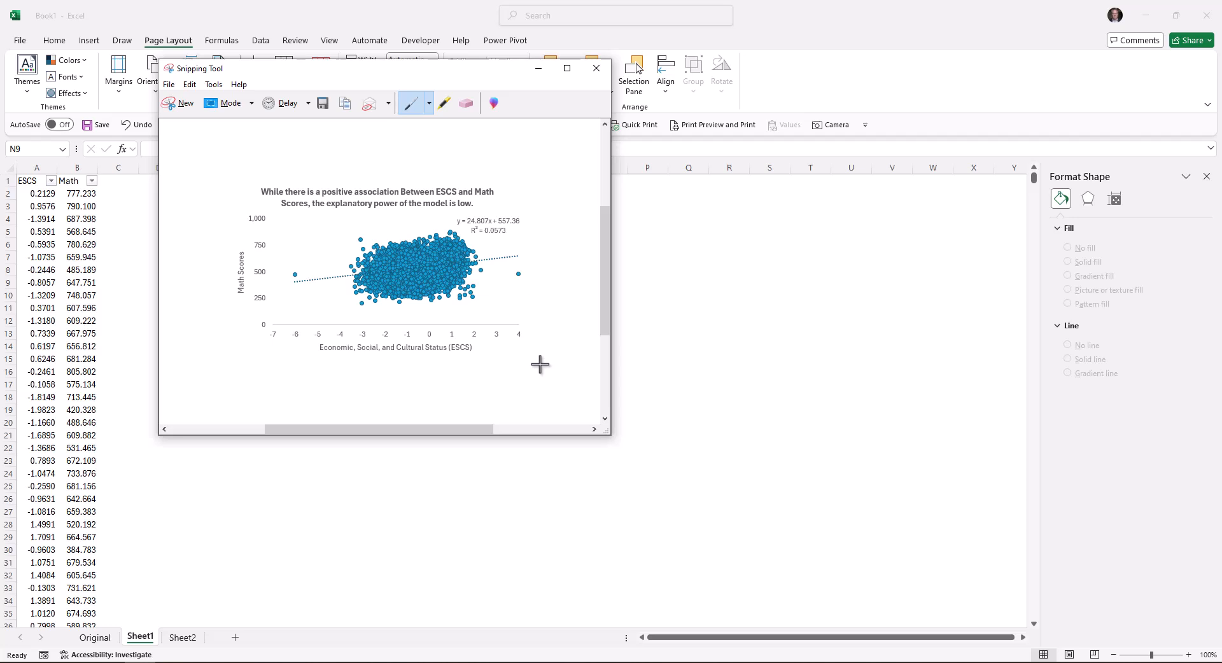
click(539, 69)
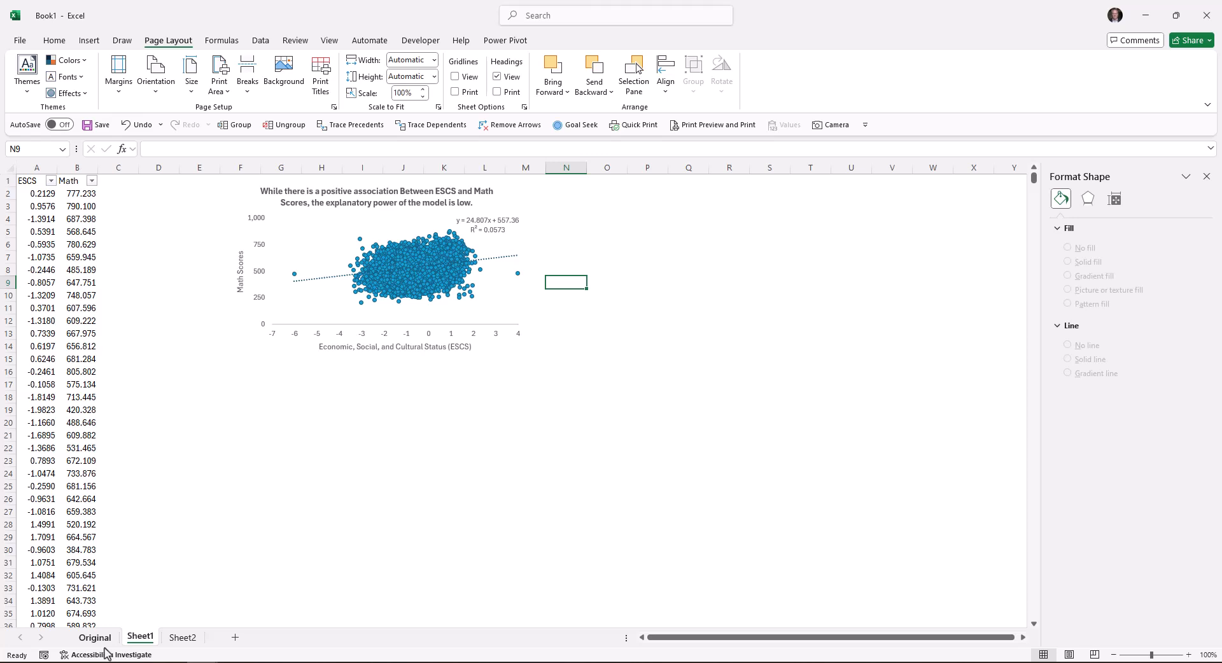
Step: Insert a markers-only scatter chart on Sheet2 from the first ESCS and Math columns, range B1:C60
click(184, 637)
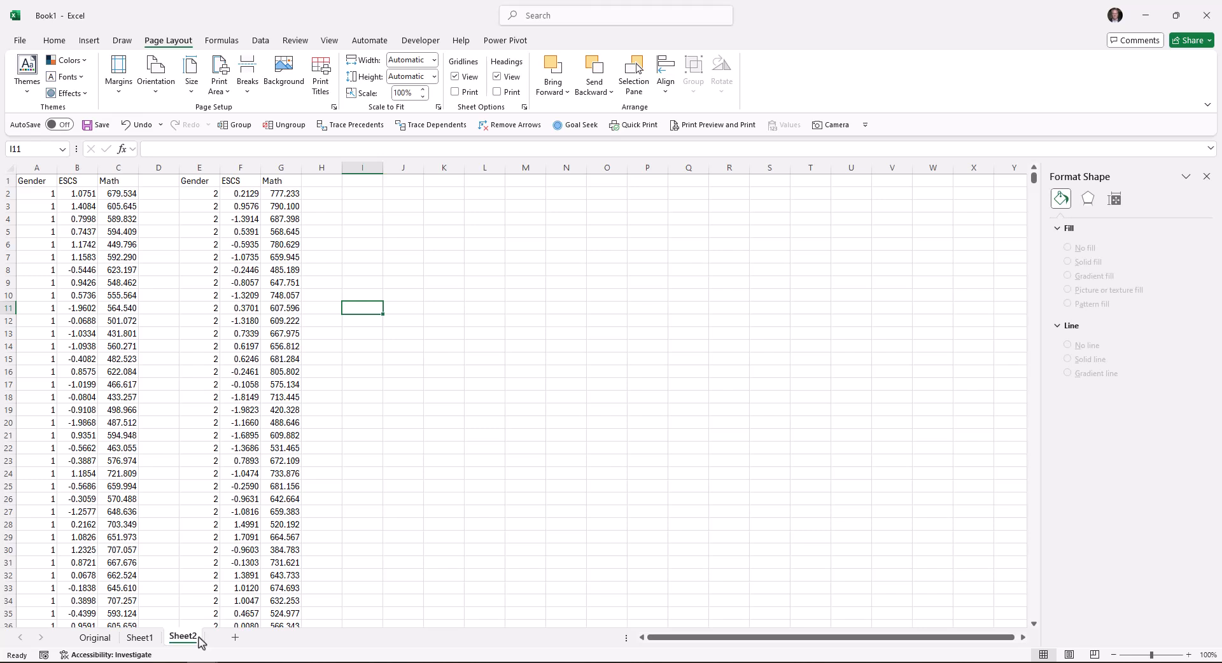
key(alt+Tab)
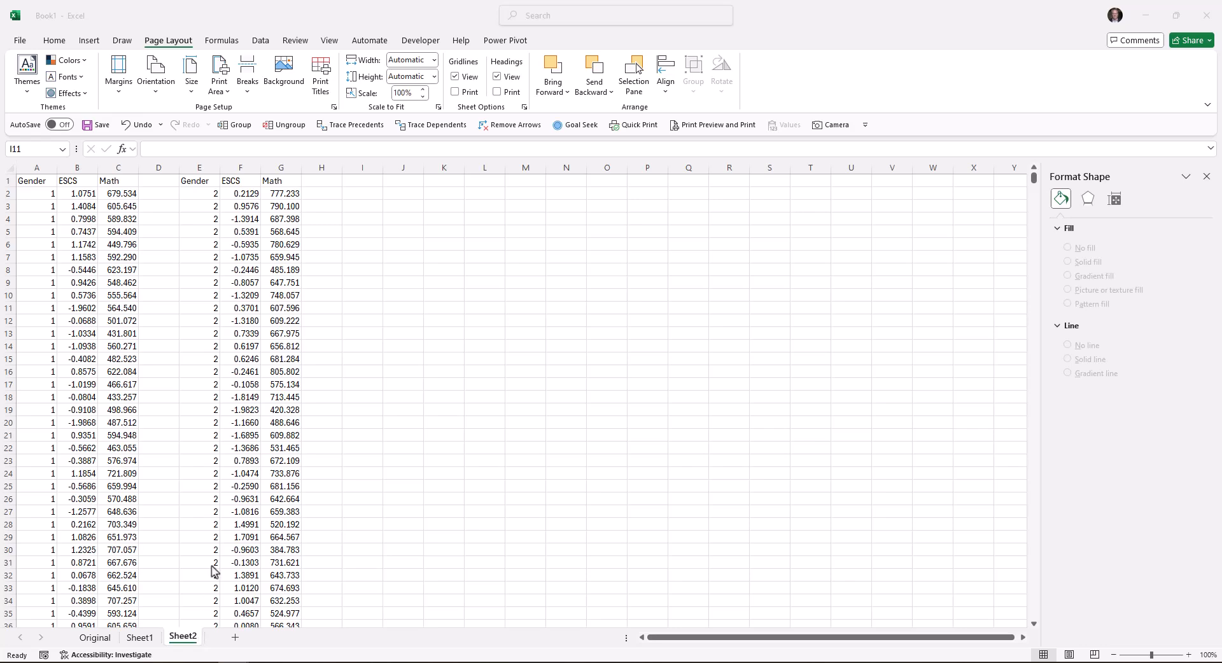
drag(73, 181, 133, 413)
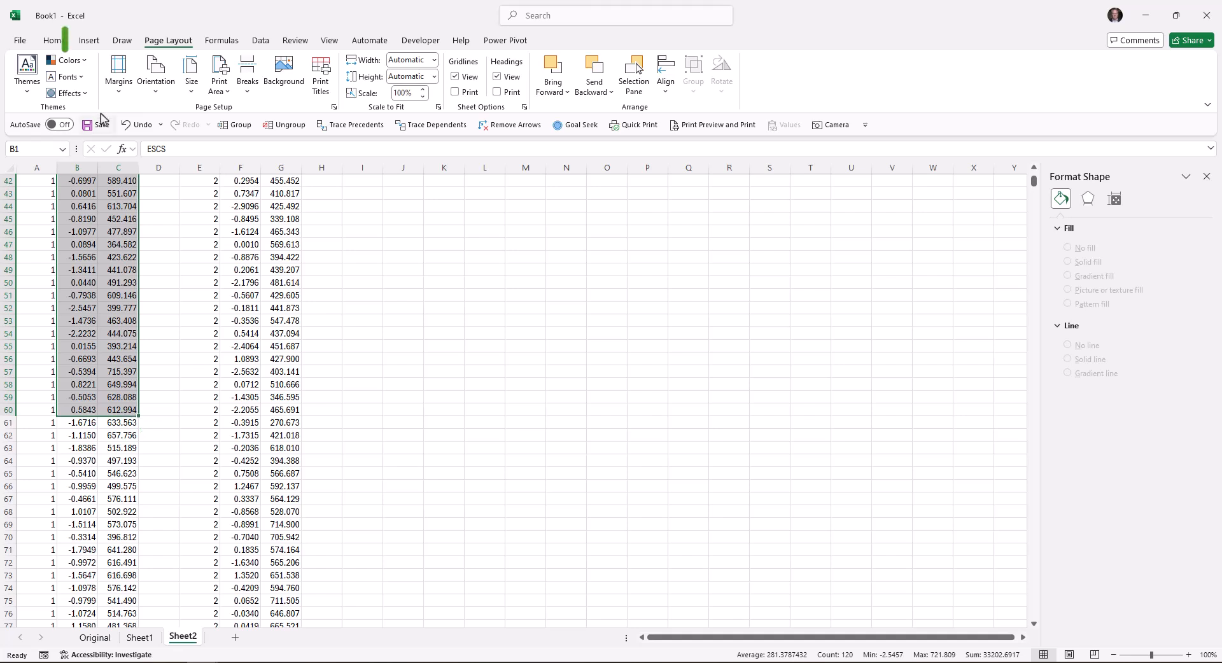
click(91, 46)
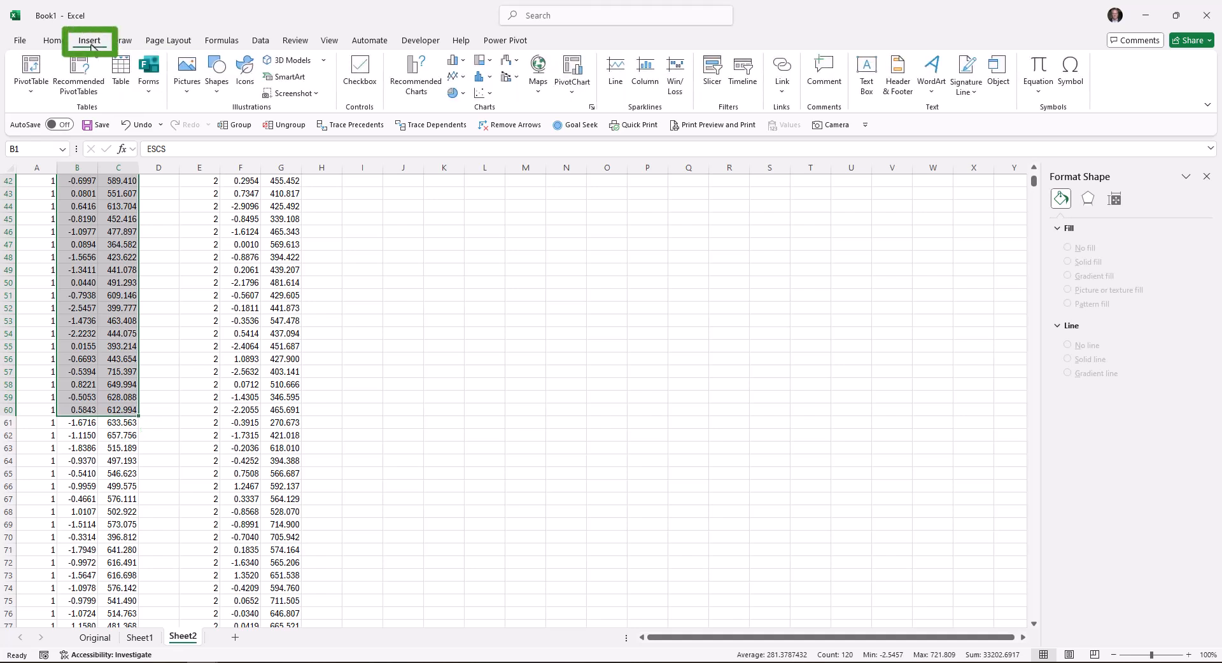
click(480, 94)
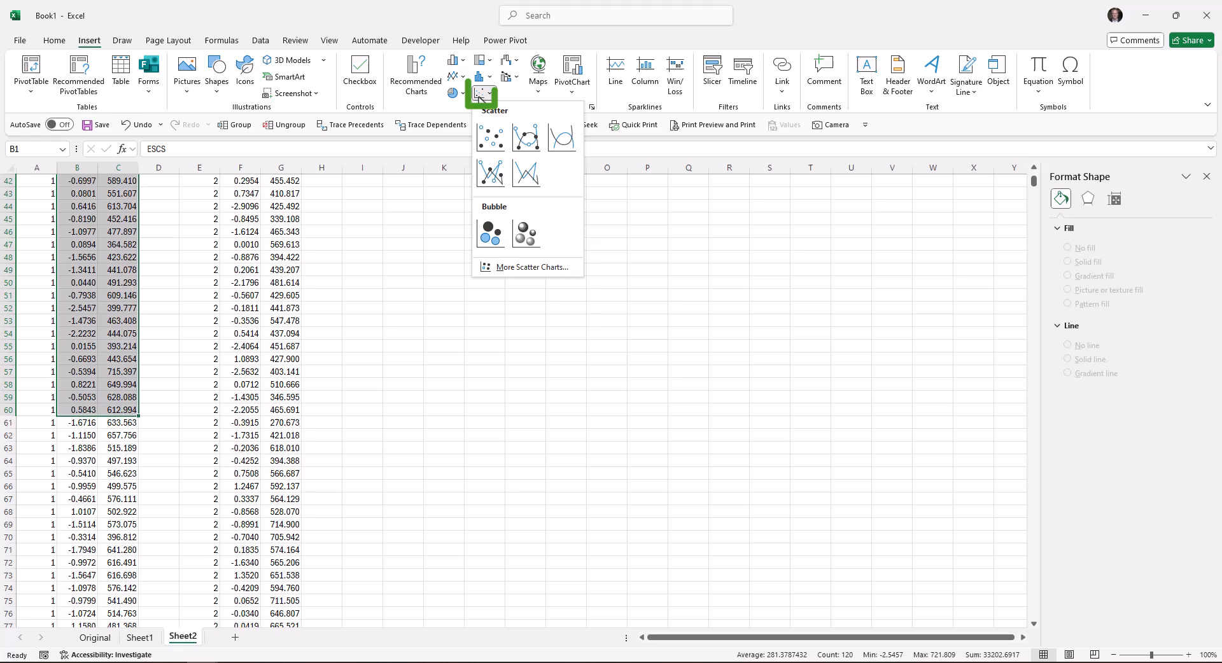
click(485, 148)
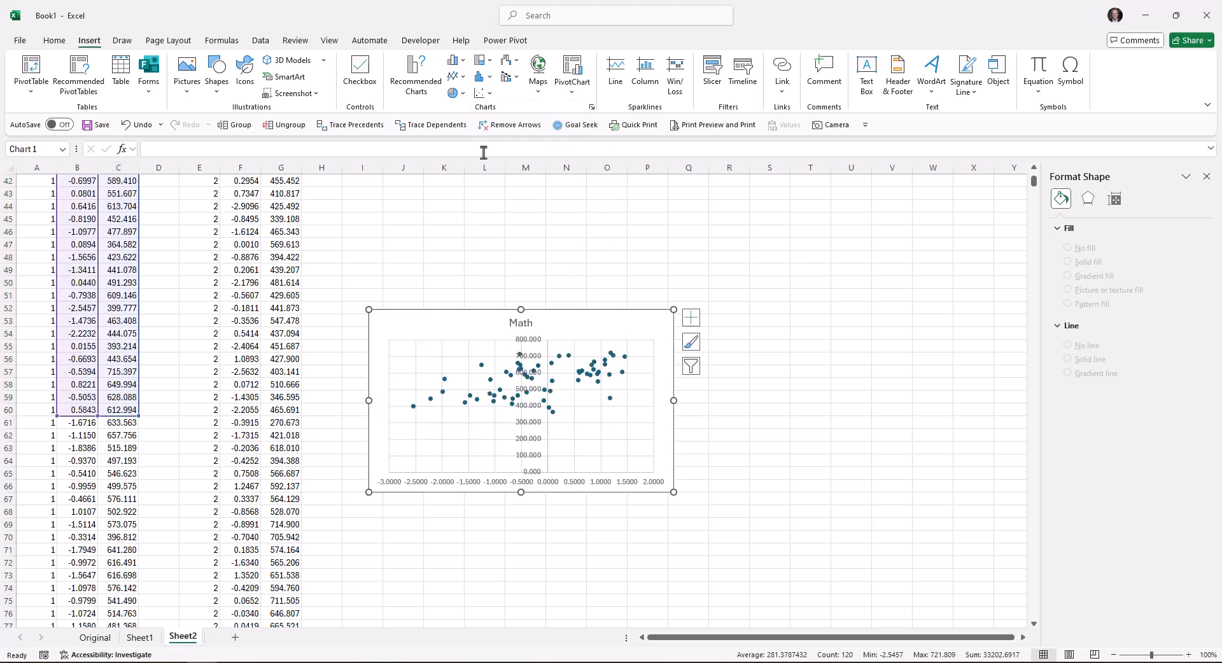
Step: Move the new scatter chart up to the first rows of Sheet2, beside the data around column K
key(ctrl+x)
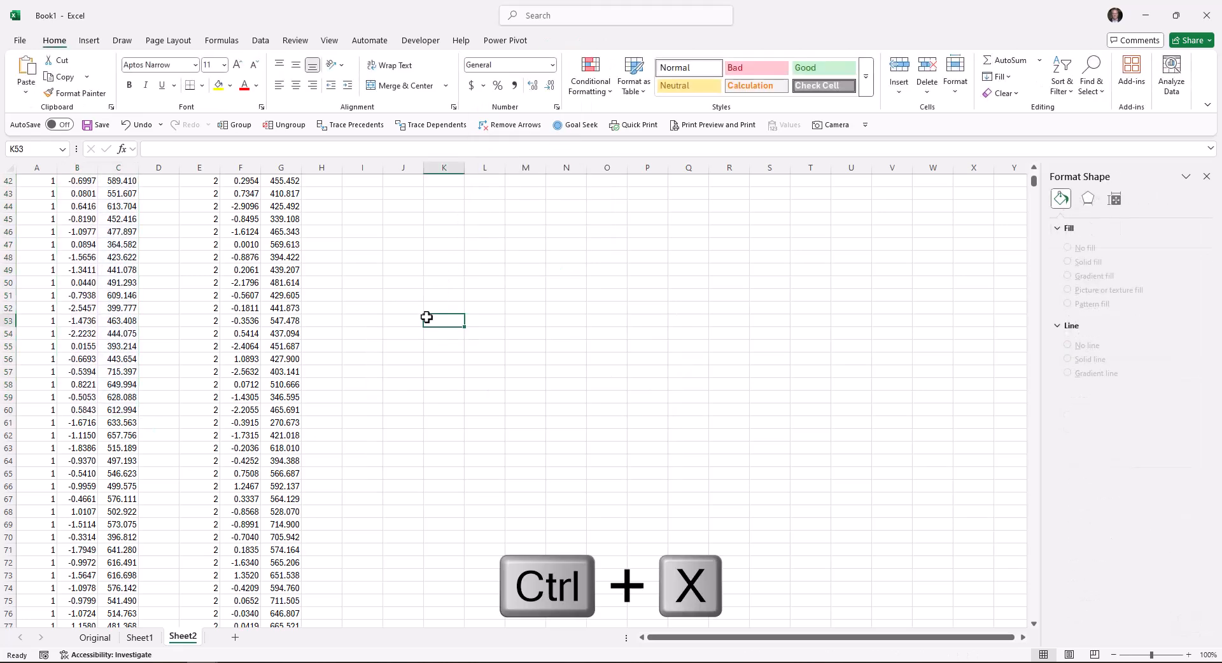
key(ctrl+Up)
key(ctrl+v)
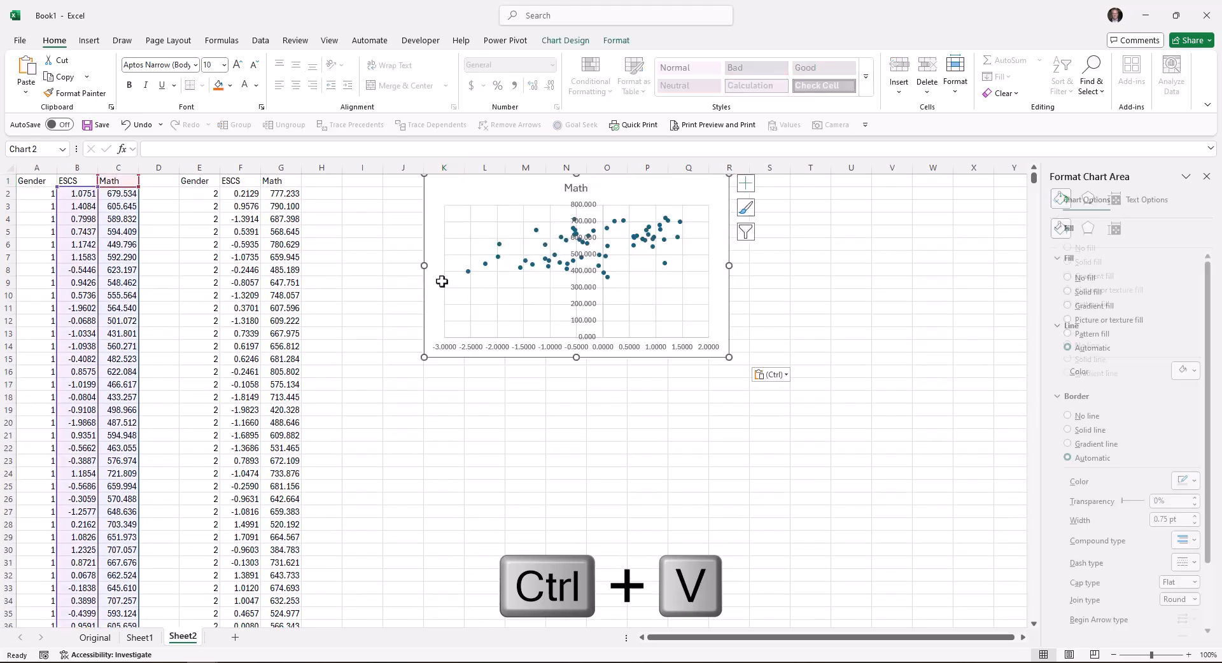
drag(475, 197, 470, 214)
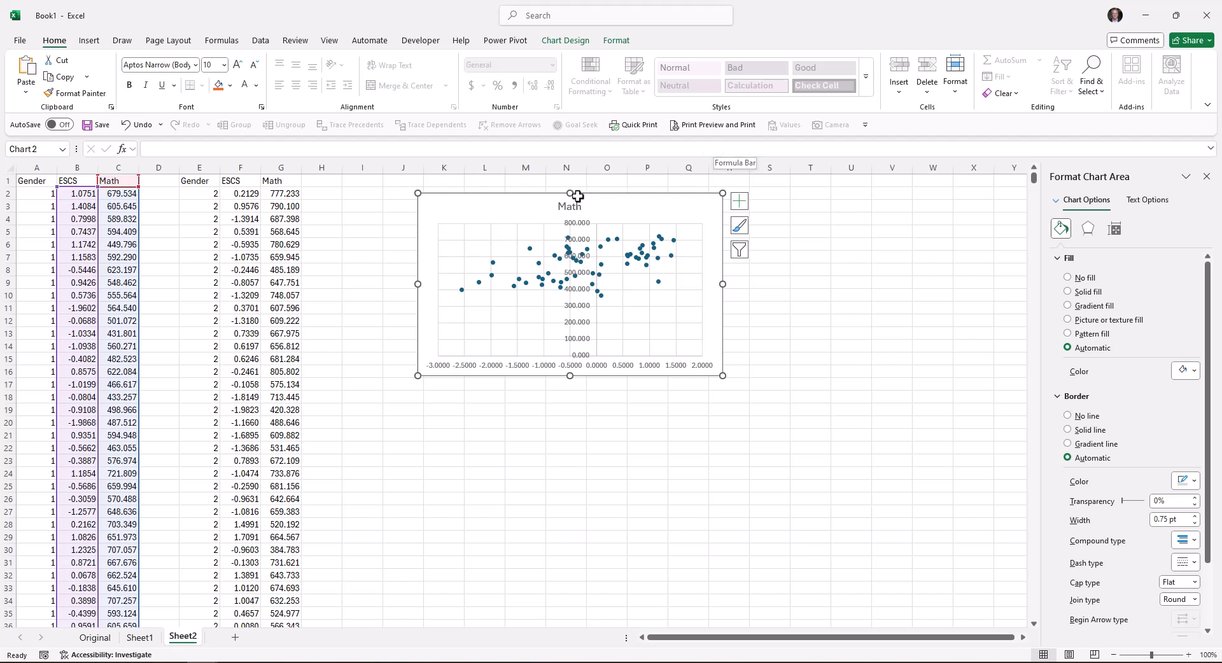
Step: Rename the chart's Math data series as Female
right_click(628, 220)
click(665, 415)
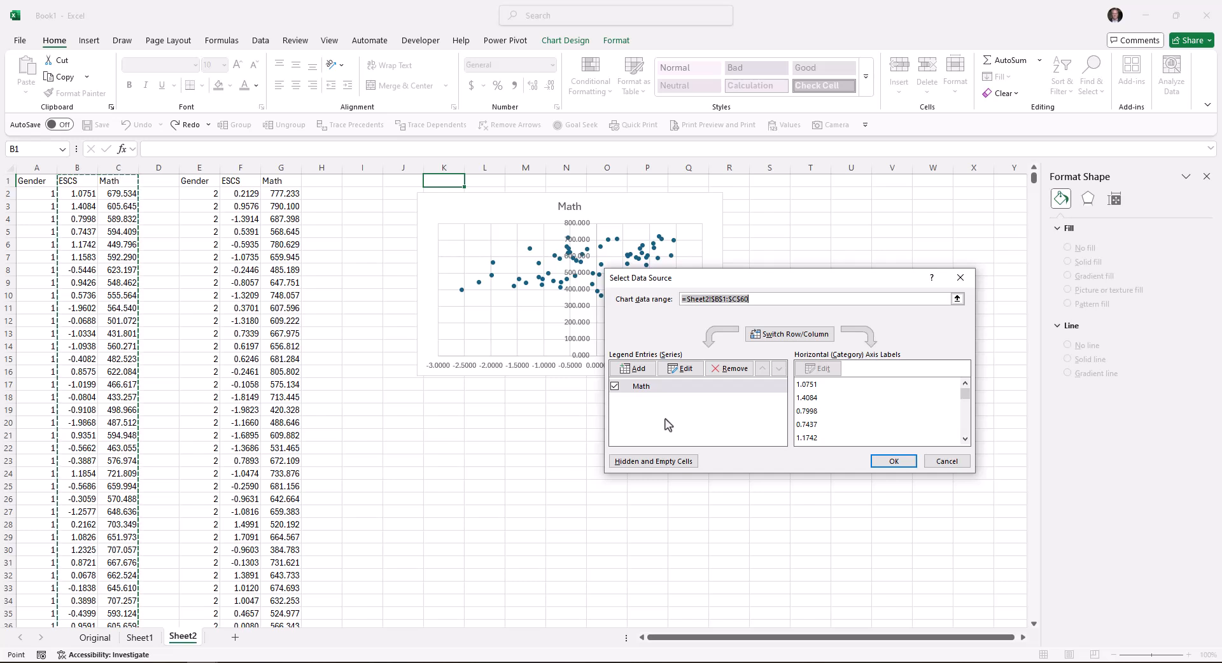
click(684, 369)
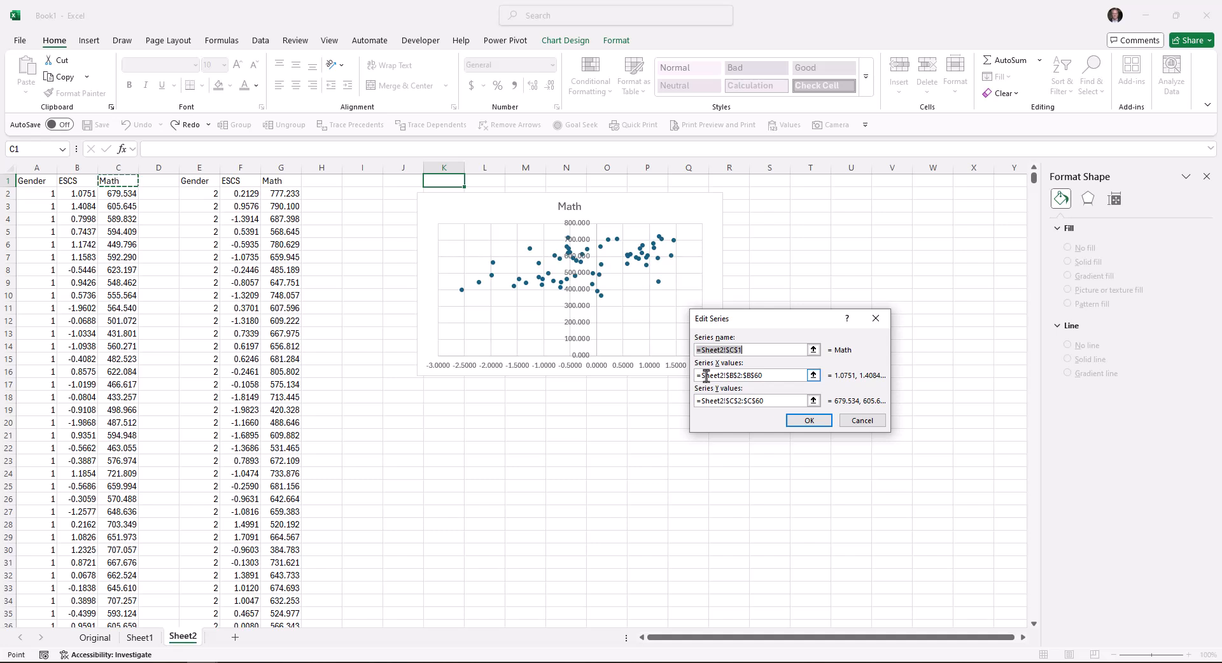
text(Female)
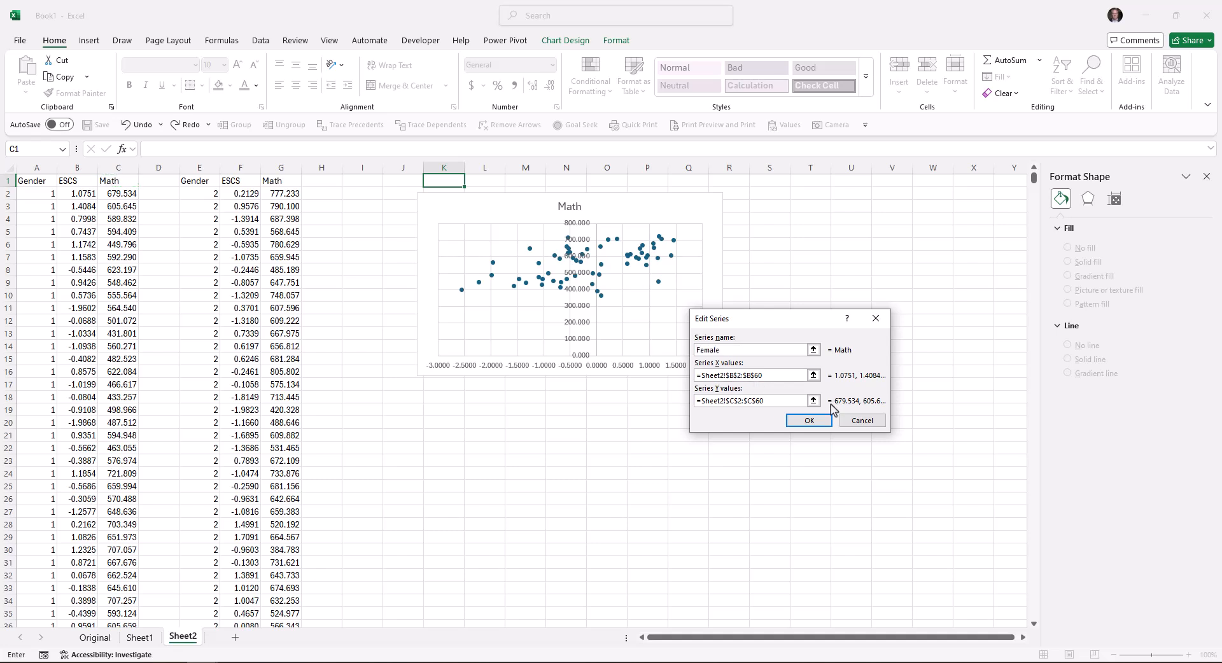
click(814, 426)
Step: Add a second chart series named Male with X values from F2:F60 and Y values from G2:G60 on Sheet2
scroll(518, 395, down, 9)
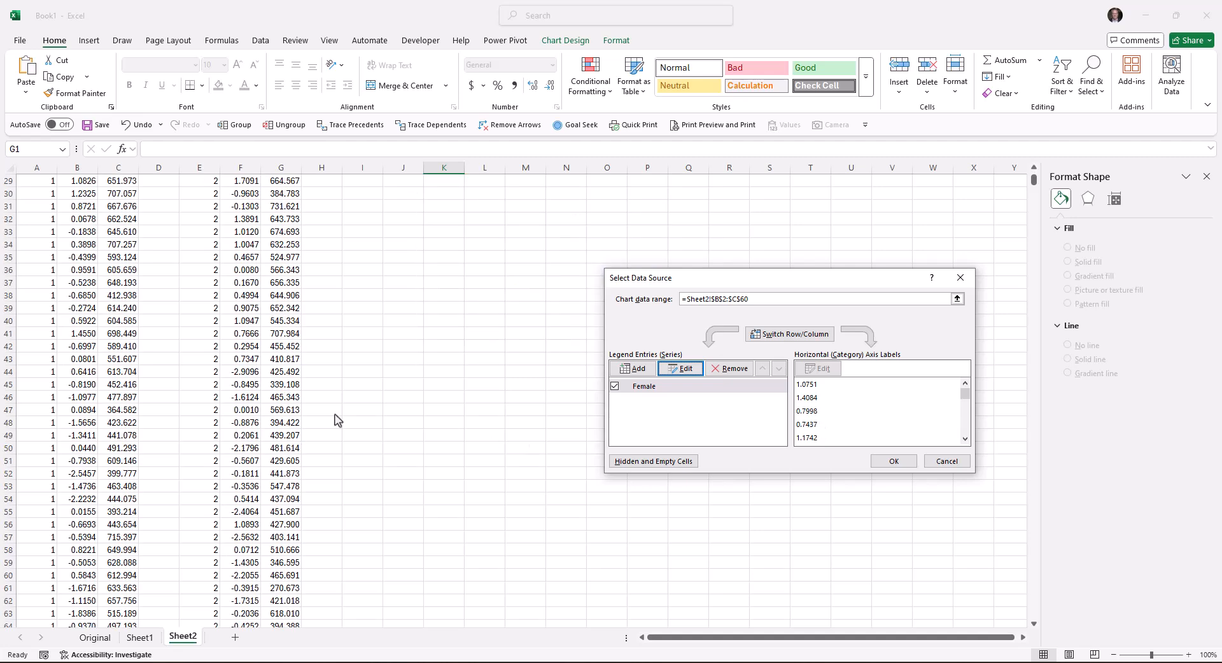
click(637, 371)
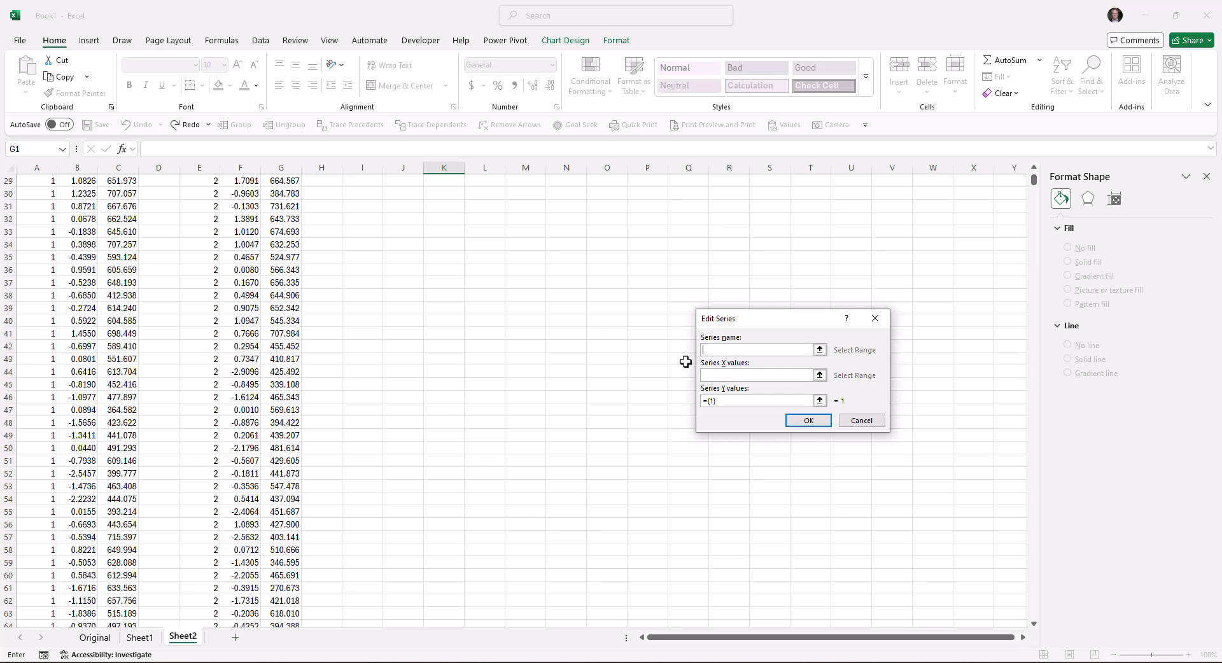
text(Male)
scroll(427, 416, up, 10)
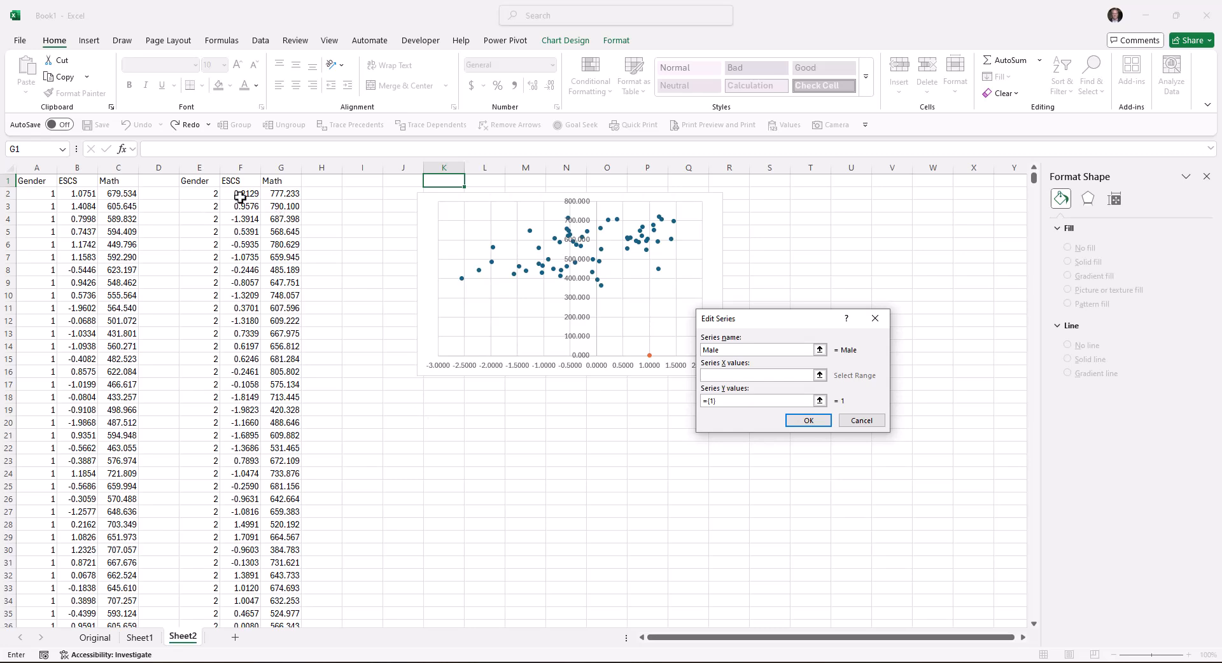
drag(241, 197, 254, 613)
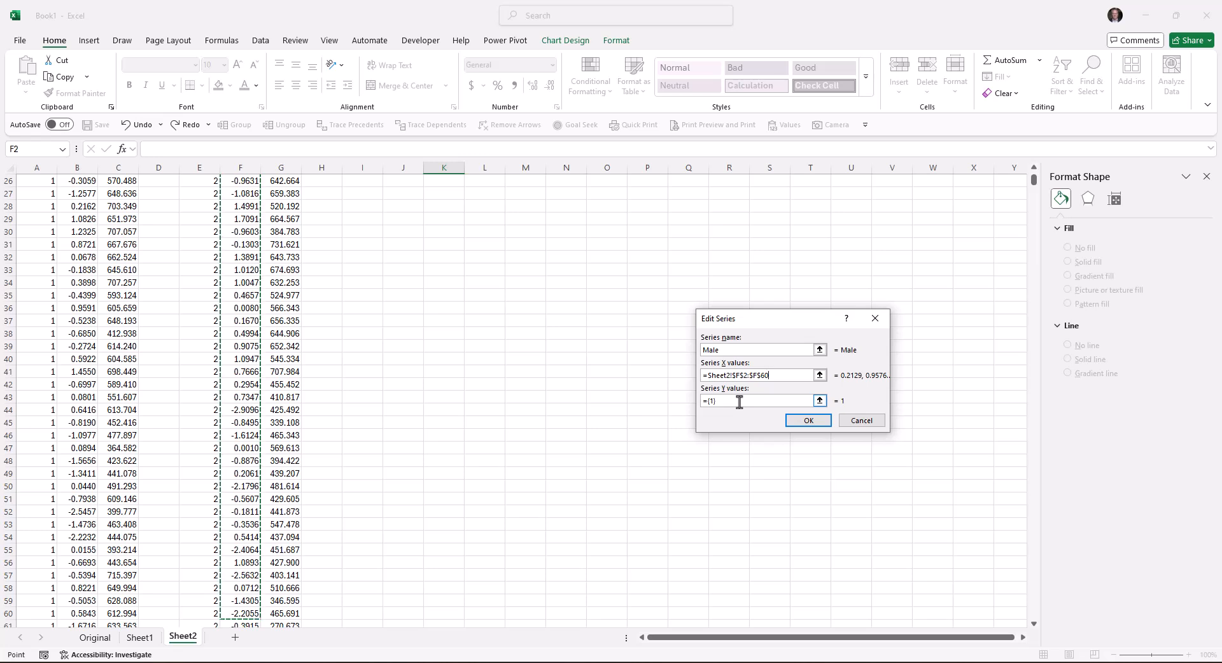
drag(739, 402, 666, 410)
key(Delete)
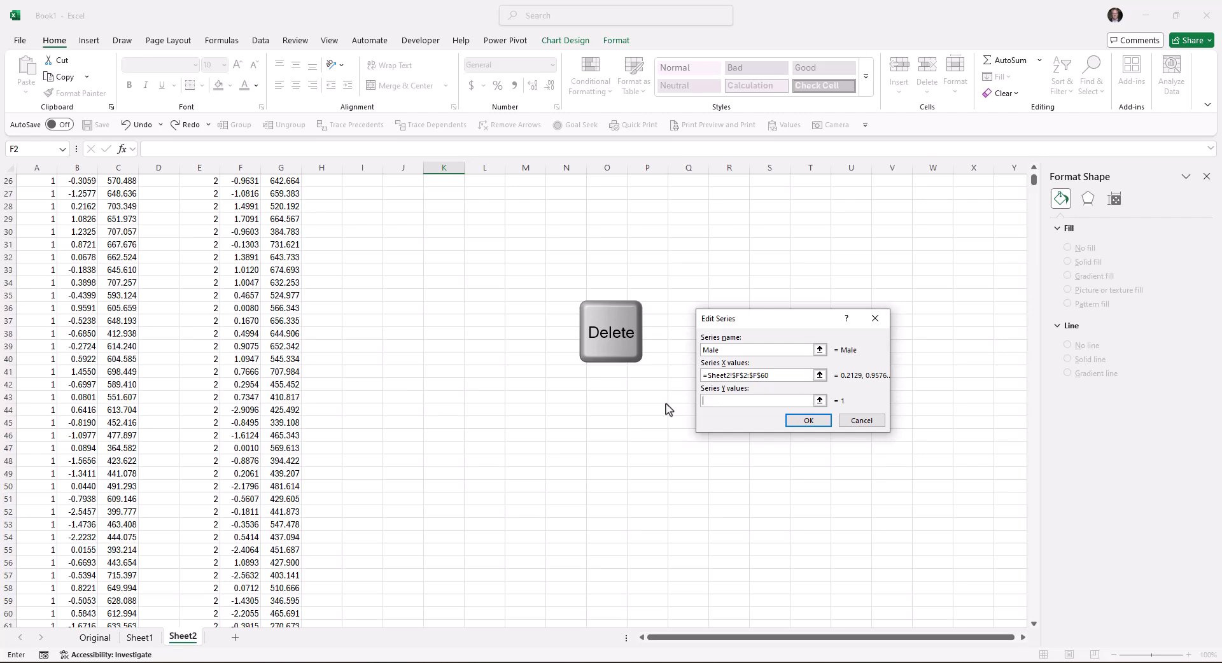
scroll(426, 392, up, 7)
scroll(426, 392, up, 2)
drag(281, 194, 292, 625)
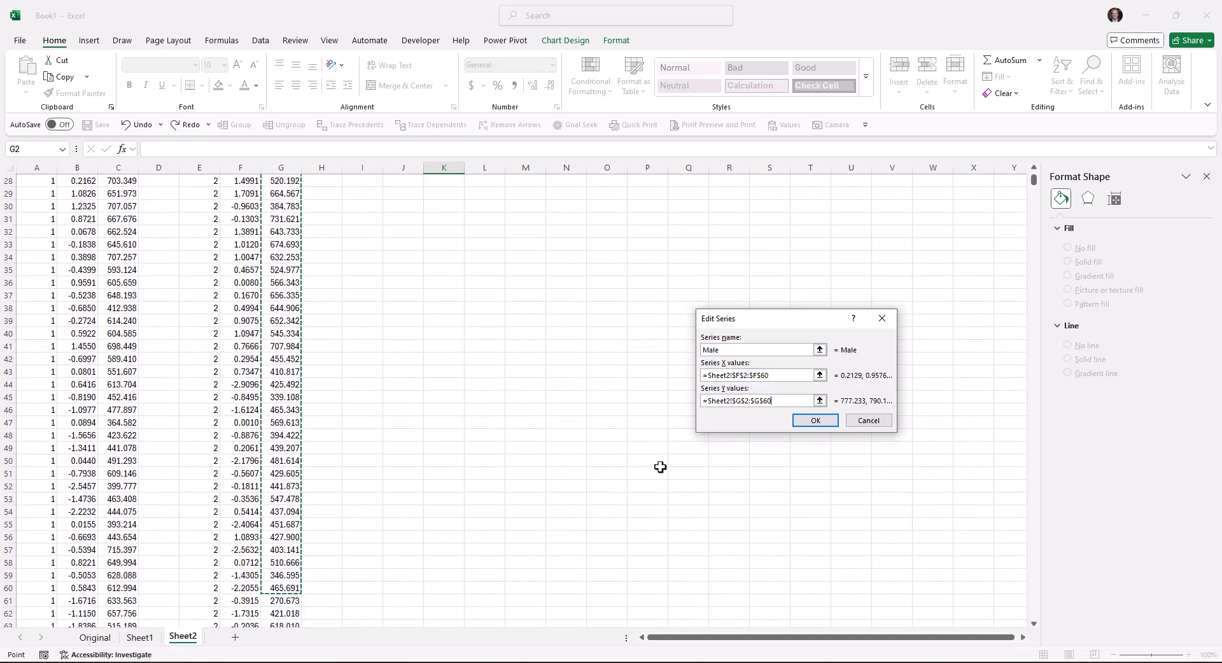
click(815, 421)
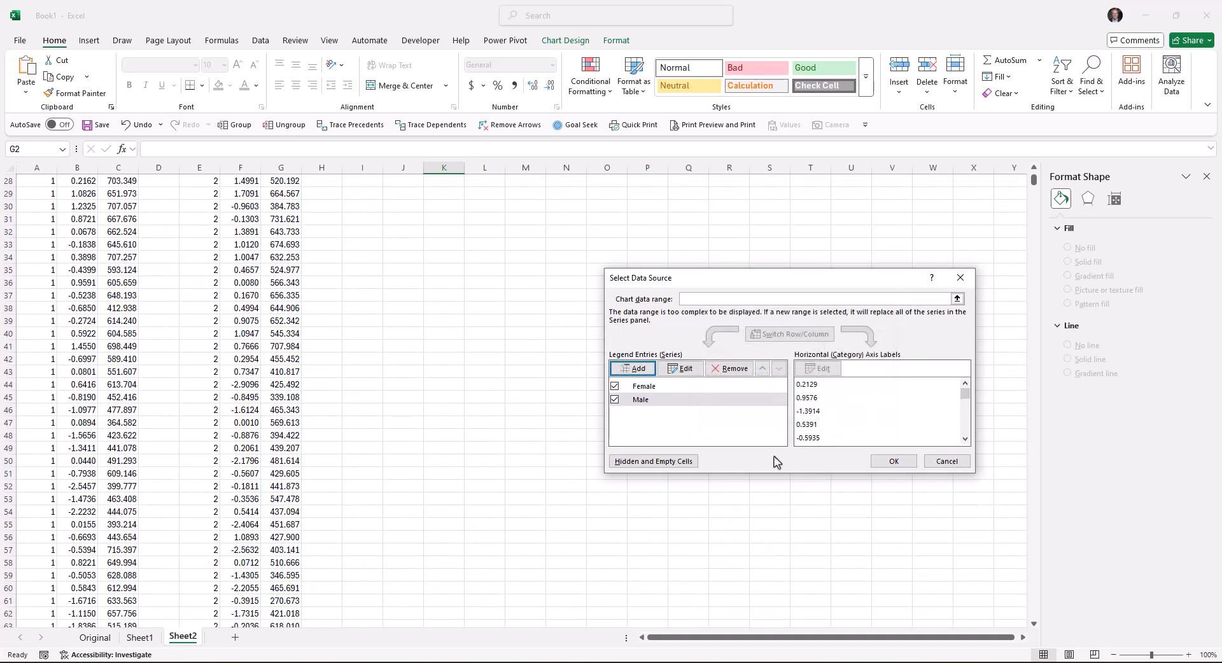
Step: Accept the chart's Female and Male series, and set the vertical axis label position to Low
click(892, 463)
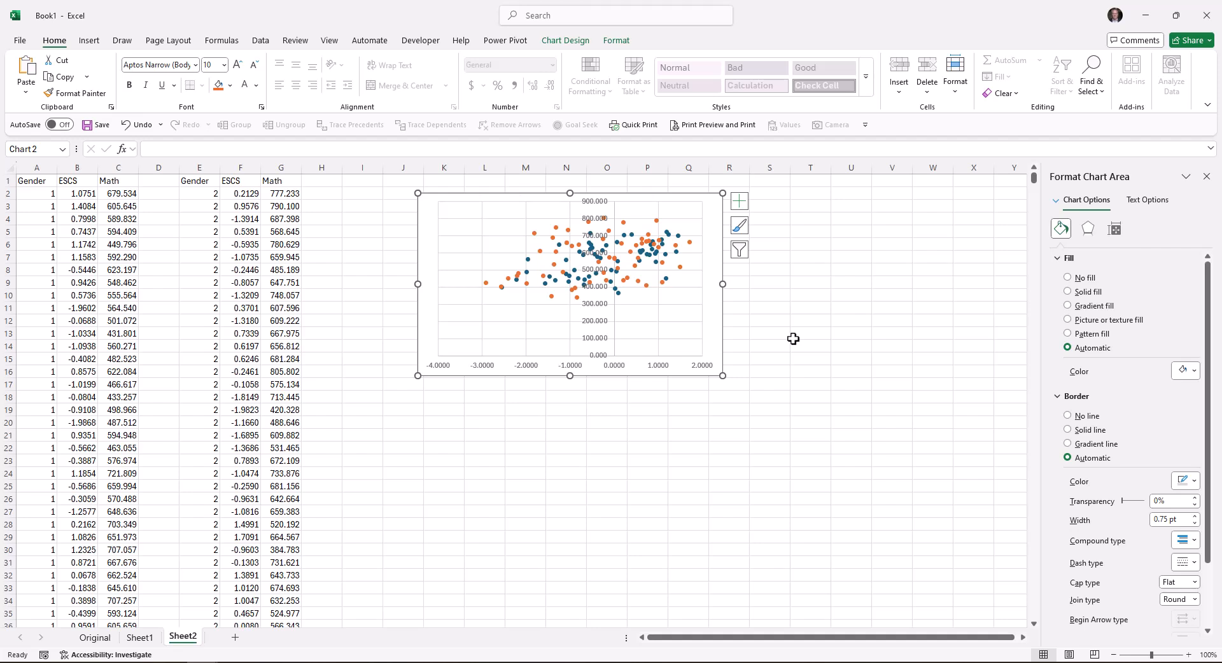
click(596, 328)
right_click(599, 329)
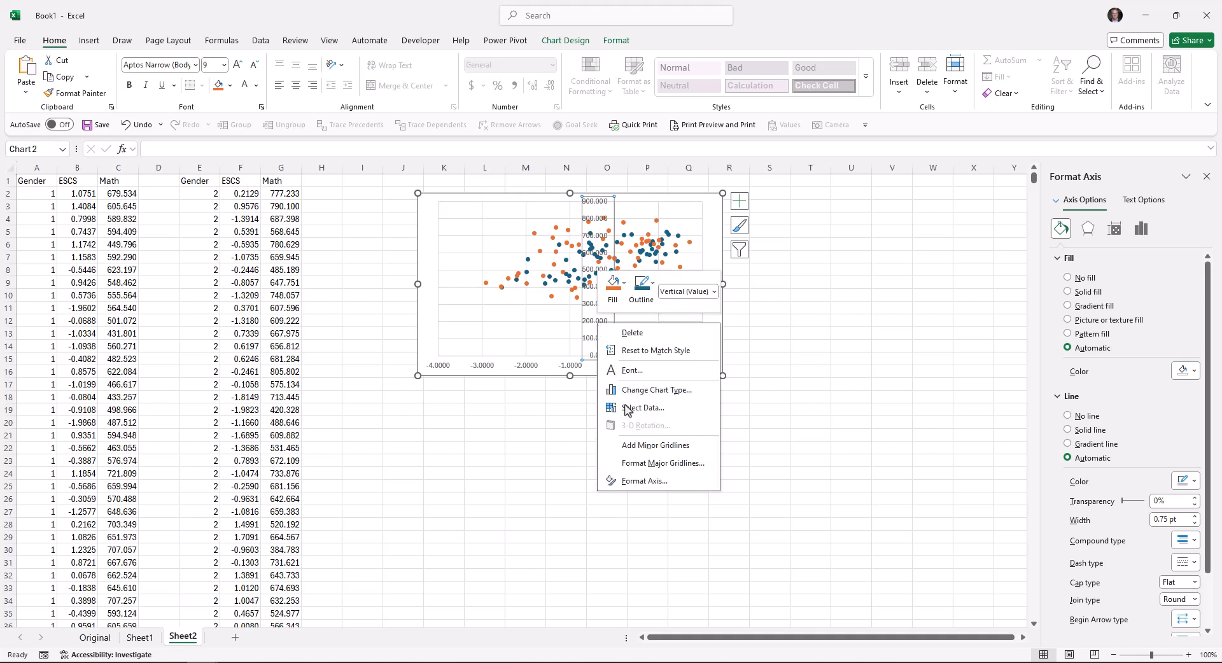
click(640, 484)
click(1075, 539)
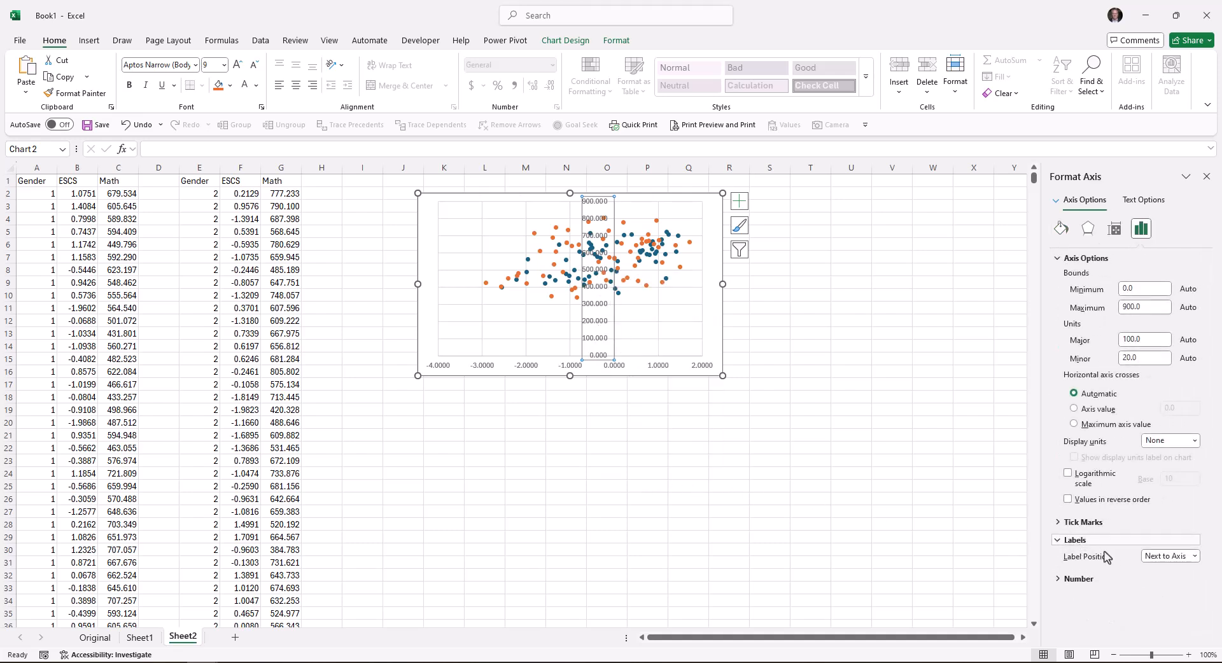
click(1170, 556)
click(1162, 594)
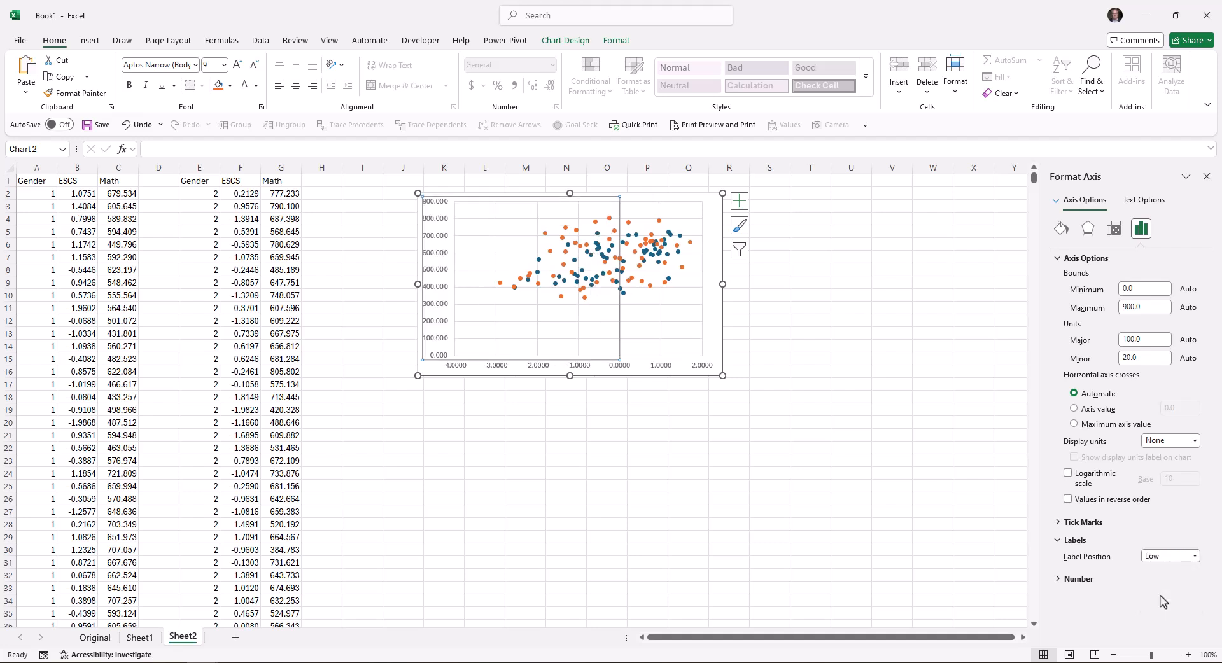
Step: Format the vertical axis numbers with 0 decimal places and the 1000 separator
click(1080, 578)
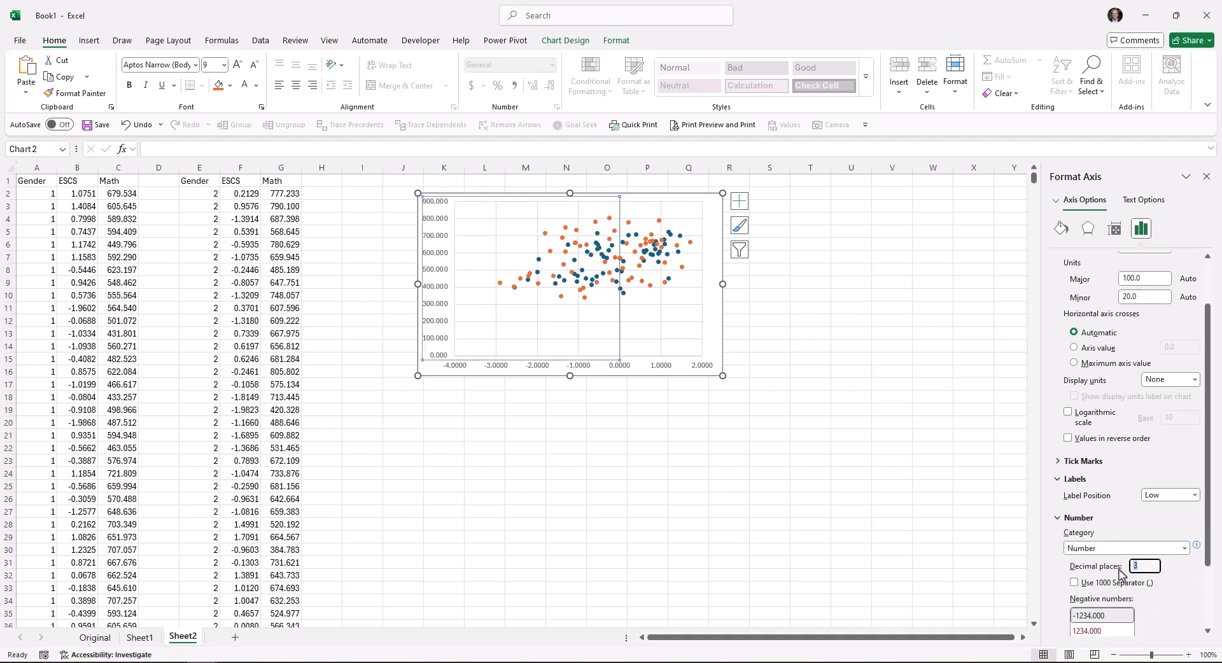
text(0)
click(1087, 586)
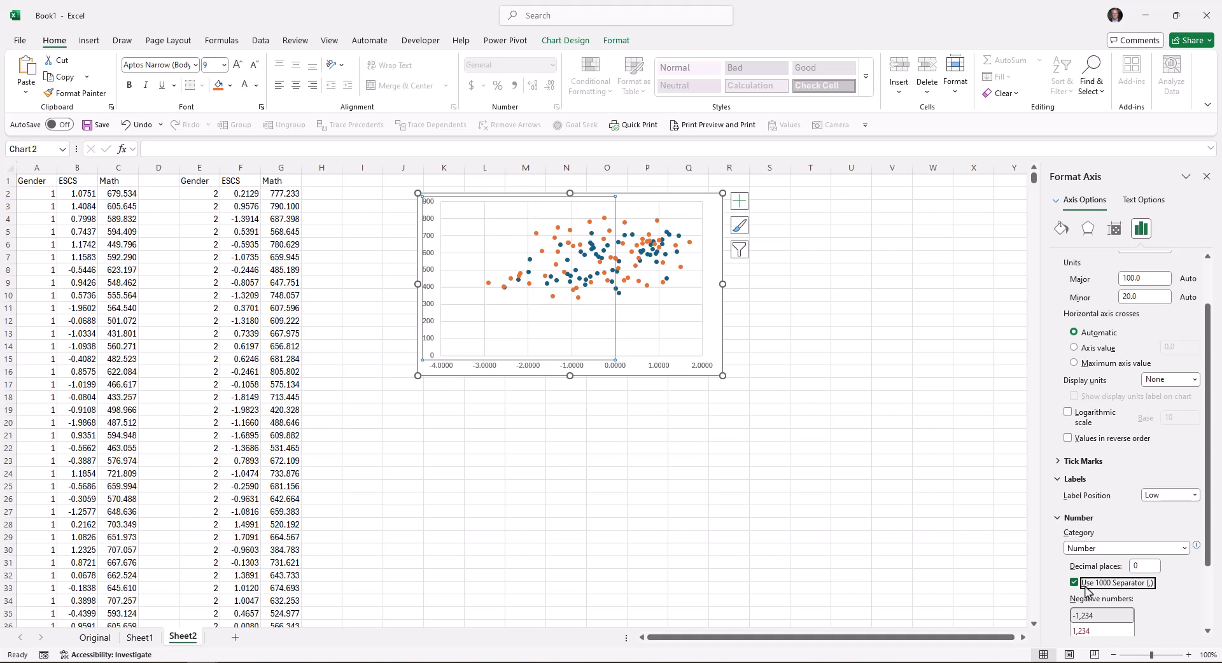
Step: Set the vertical axis minimum bound to 300 and its major unit to 300
scroll(1133, 318, up, 2)
text(30)
click(1133, 308)
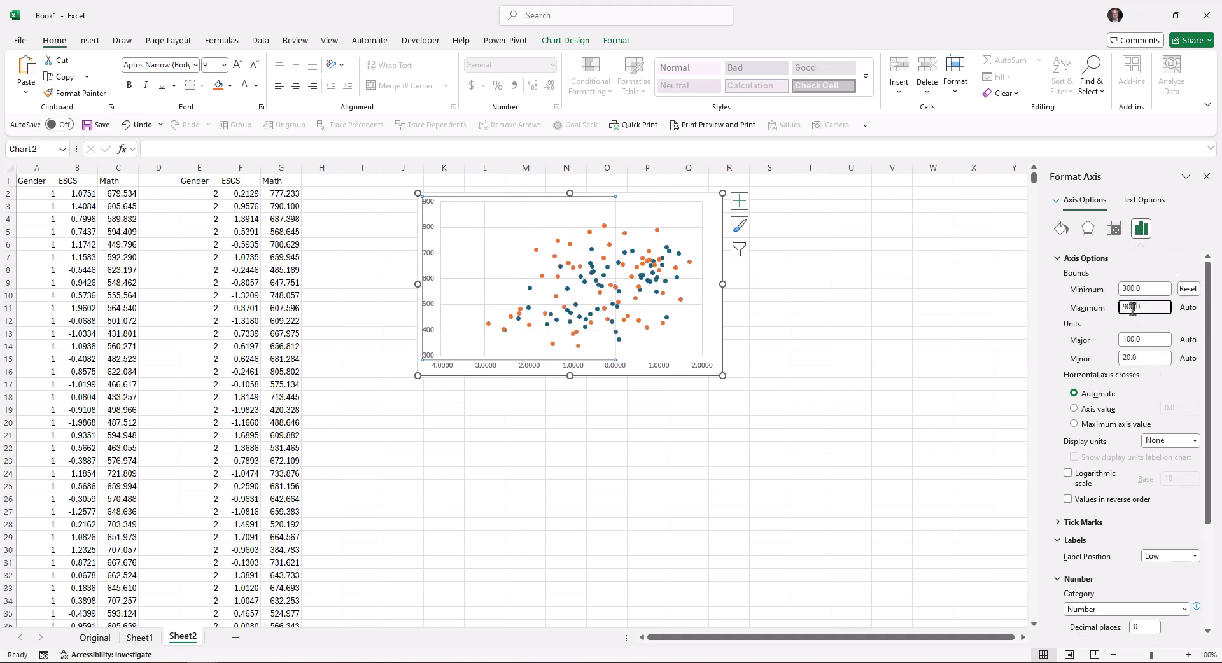
click(1126, 339)
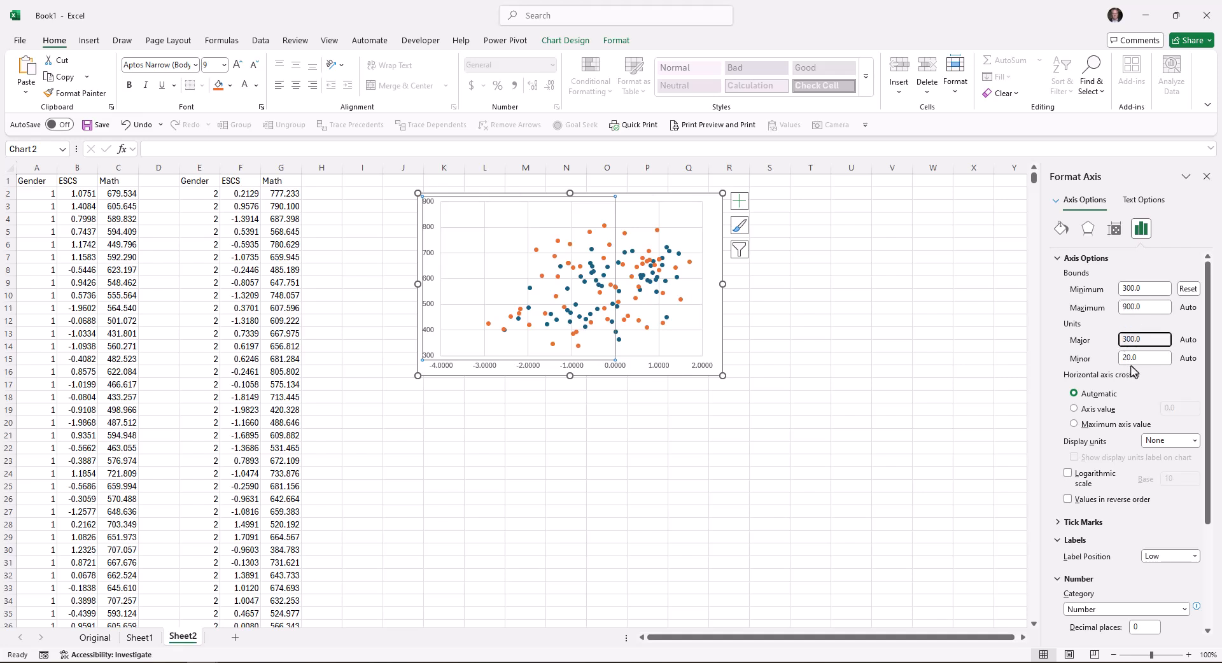
click(1136, 359)
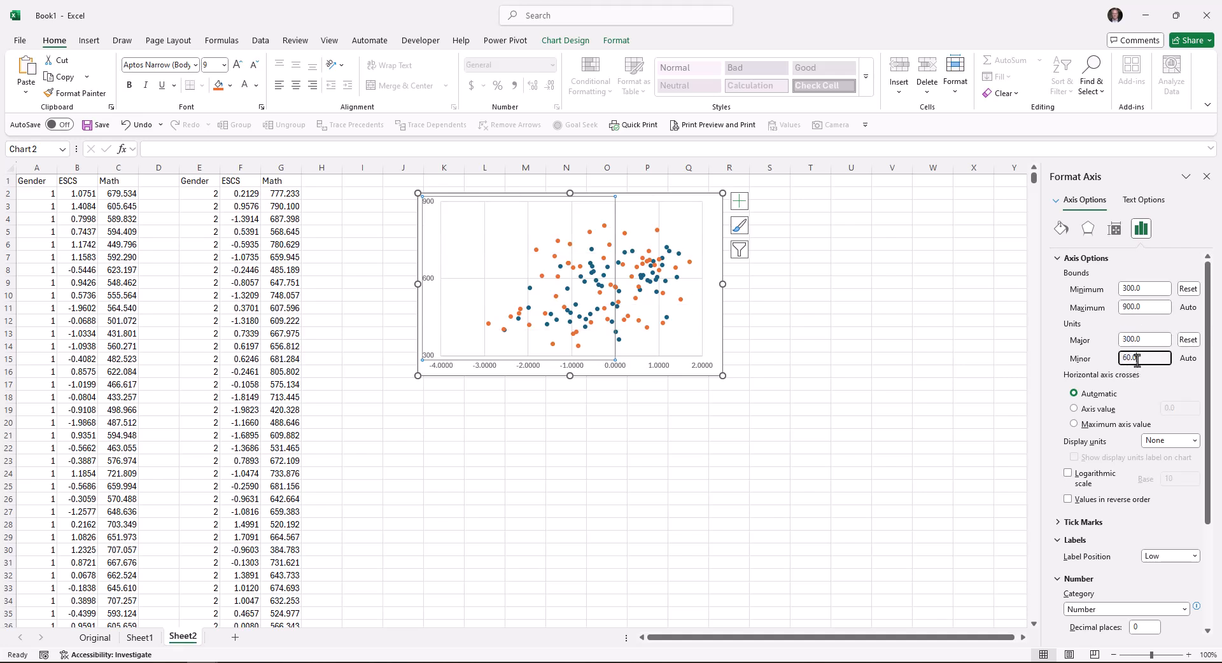
Step: Set the horizontal axis minimum bound to -3 and show its numbers with 0 decimal places
click(677, 368)
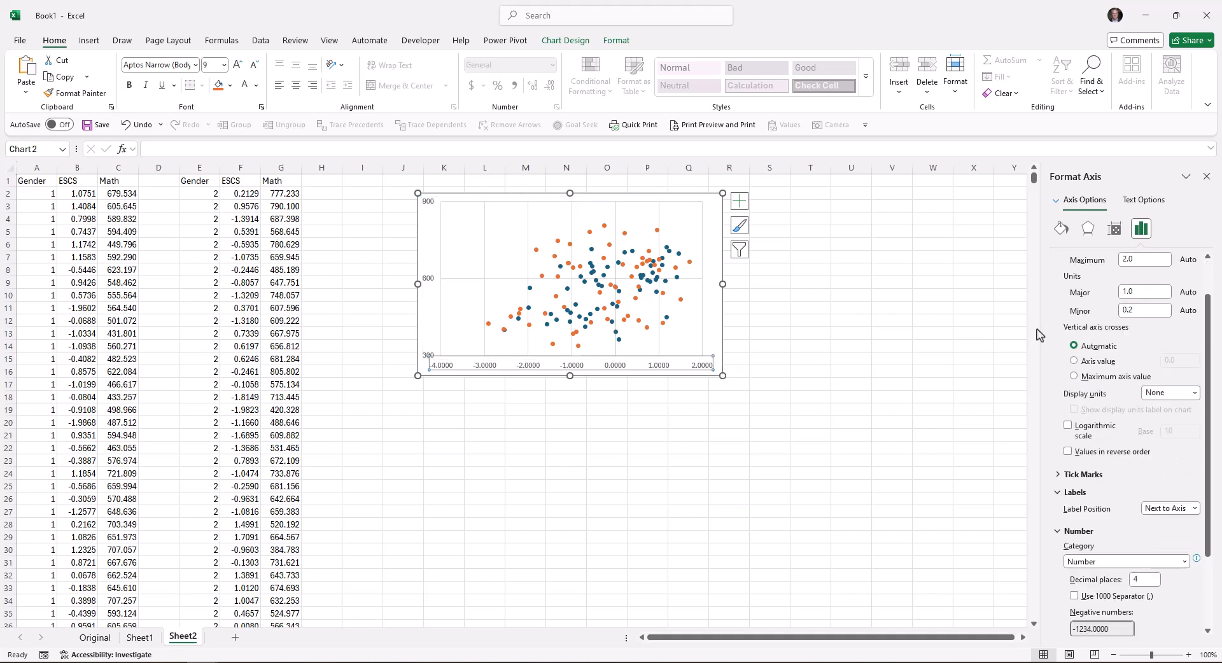
scroll(1127, 296, up, 1)
double_click(1127, 288)
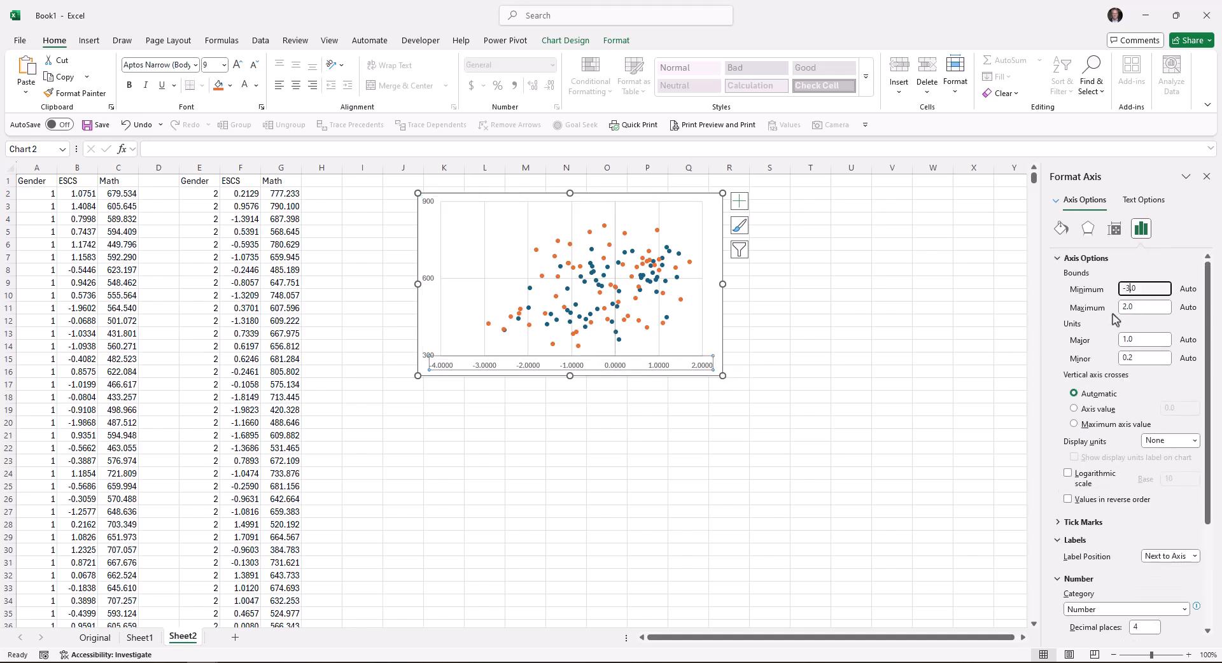
text(3)
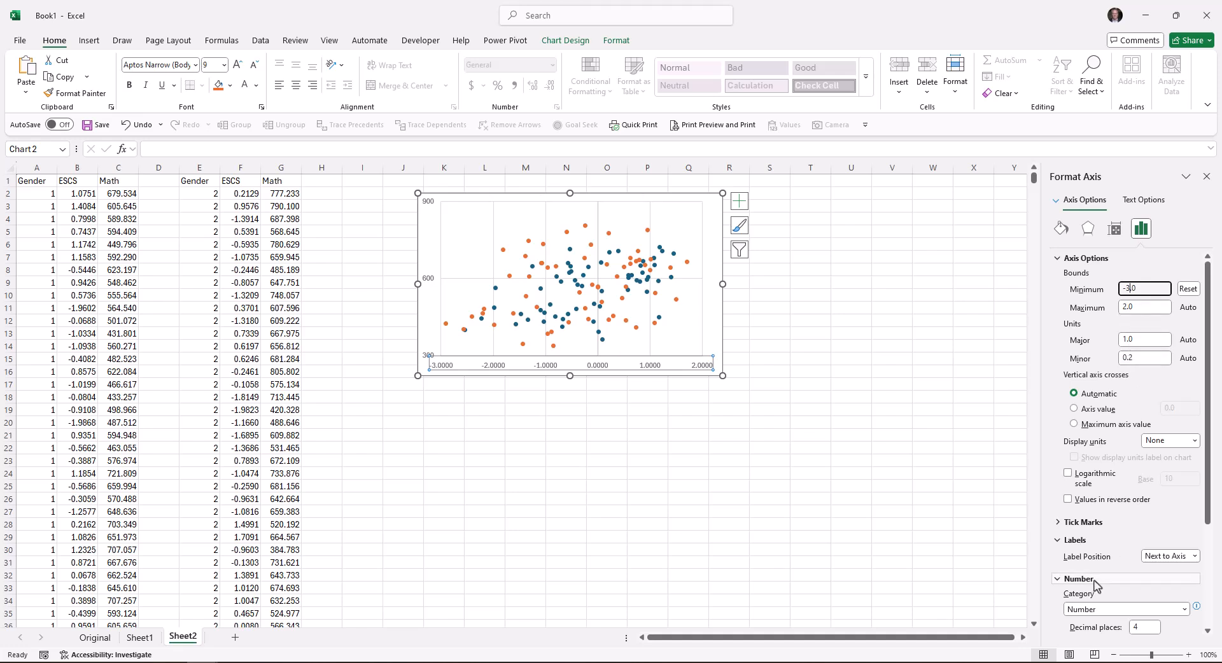
drag(1145, 626, 1115, 627)
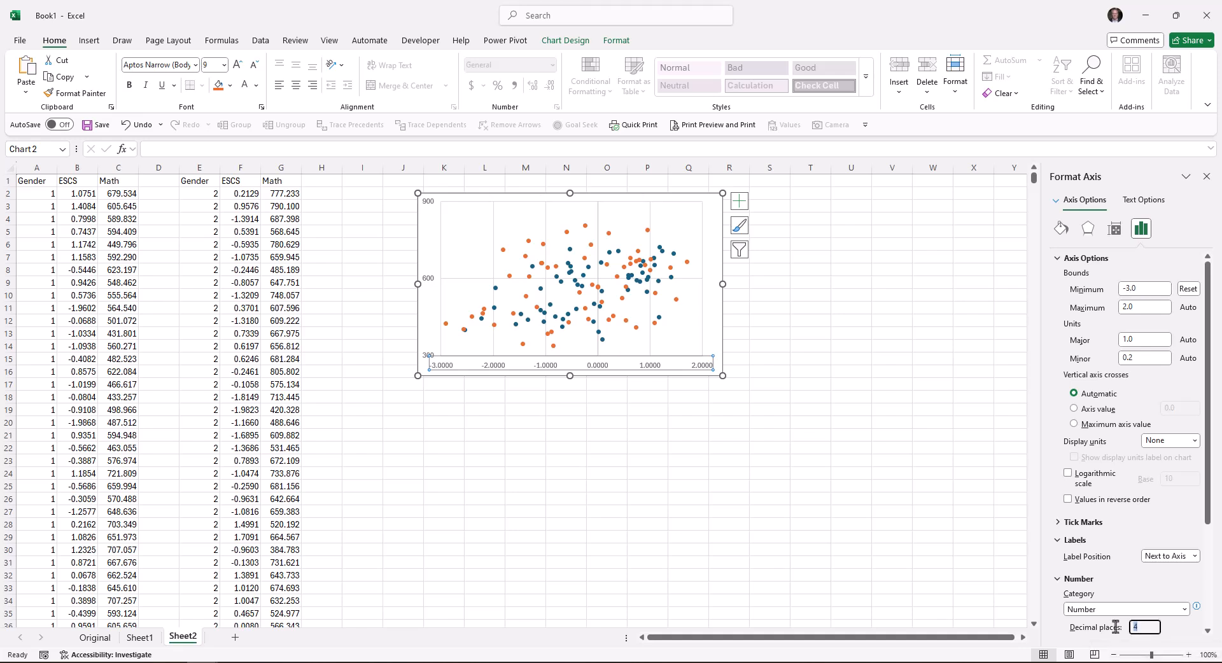
text(0)
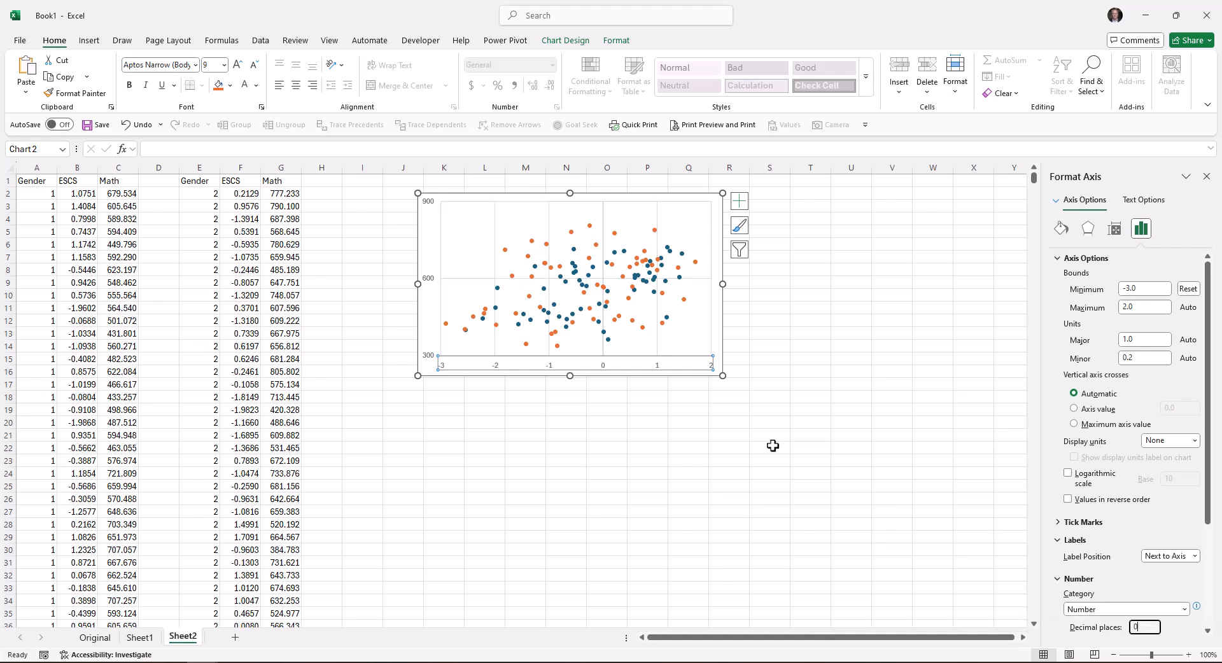
Step: Add a linear trendline to the Male series, displaying its equation and R-squared value on the chart
click(694, 263)
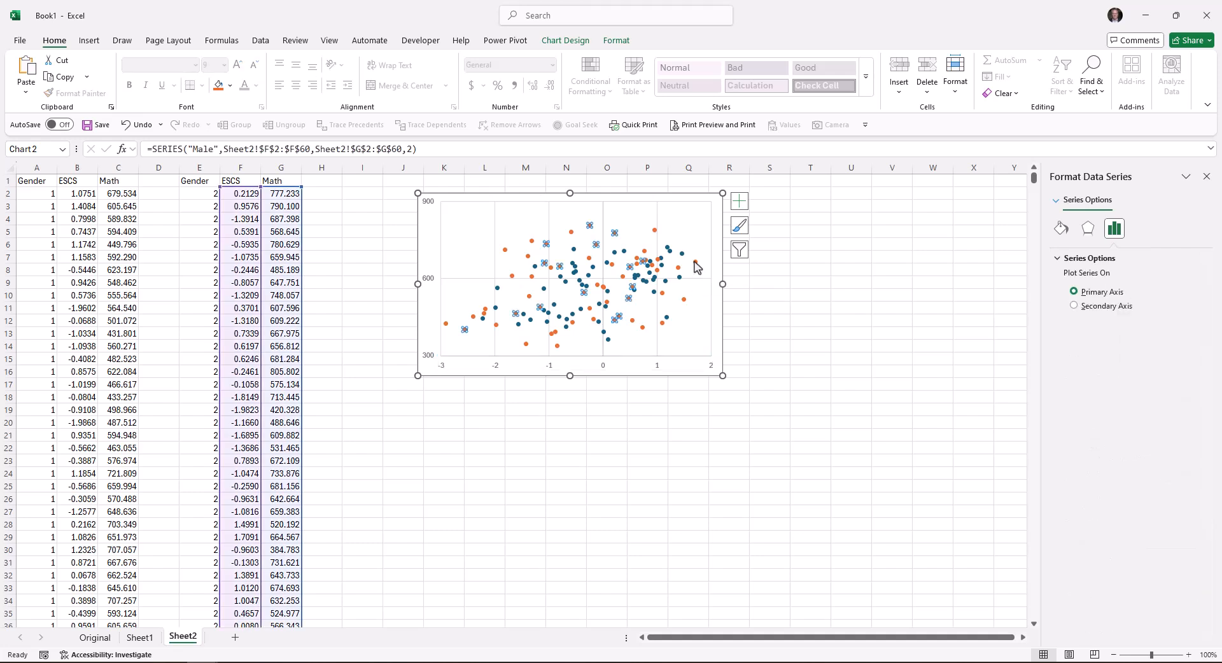
right_click(696, 266)
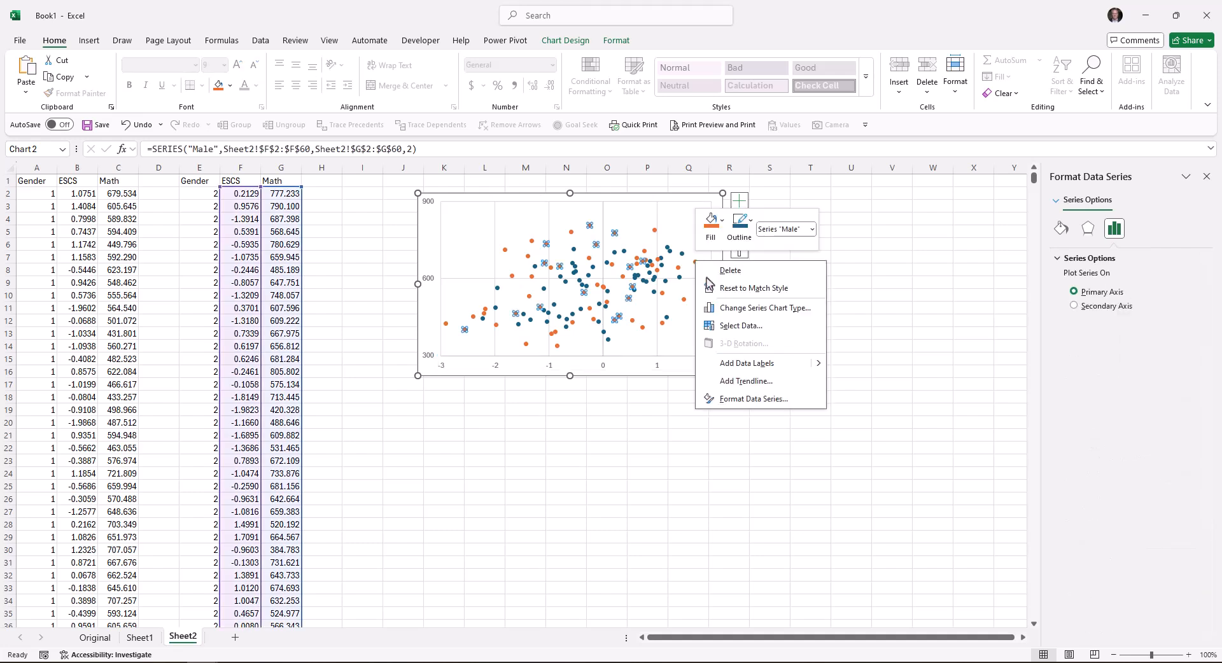
click(746, 381)
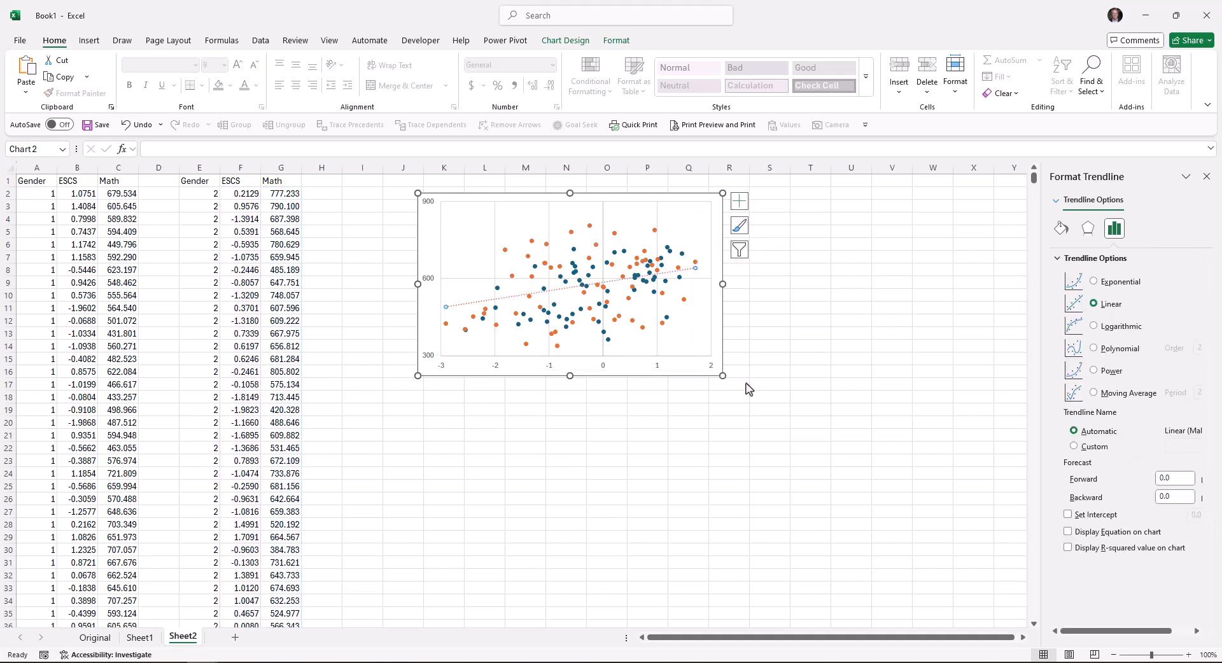
click(1071, 532)
click(1070, 548)
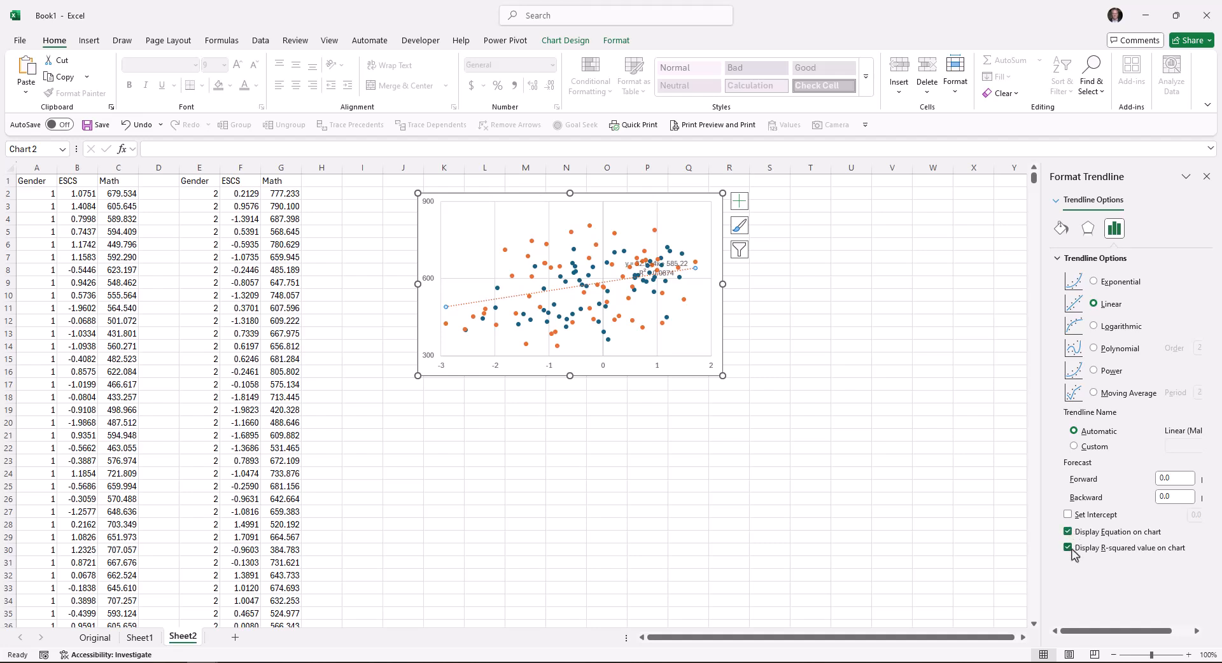
Step: Add the heading "Male:" above the Male trendline equation and place the label near the vertical axis, around the 600 level
click(676, 270)
drag(676, 270, 464, 346)
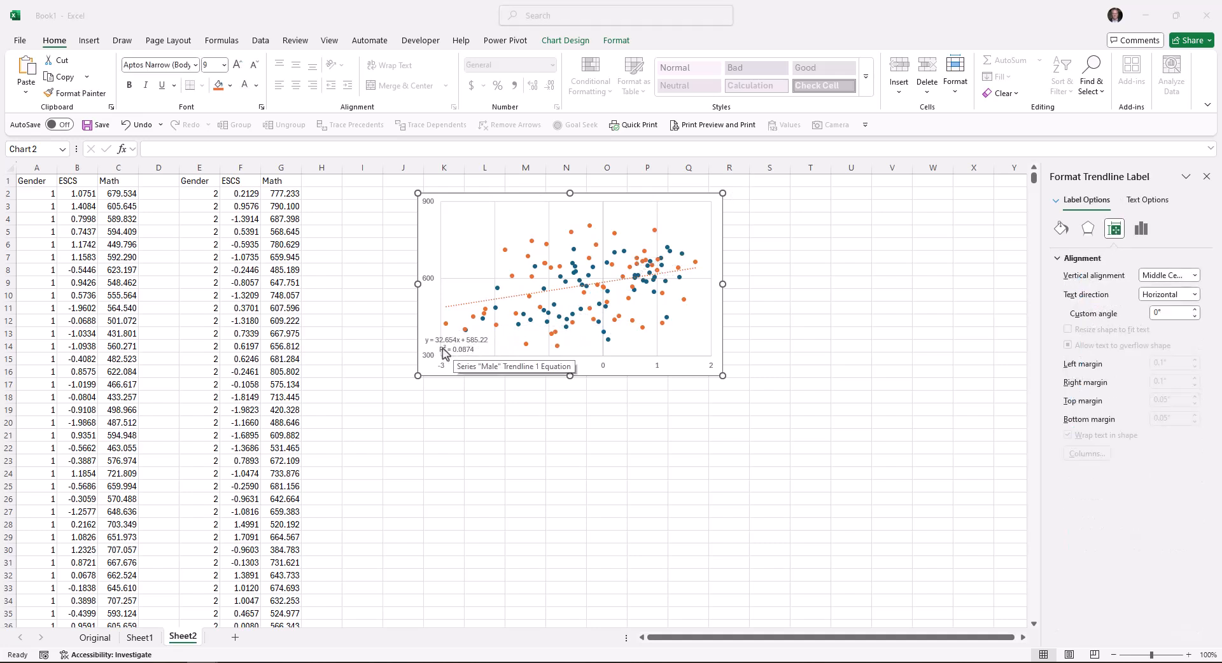
click(426, 342)
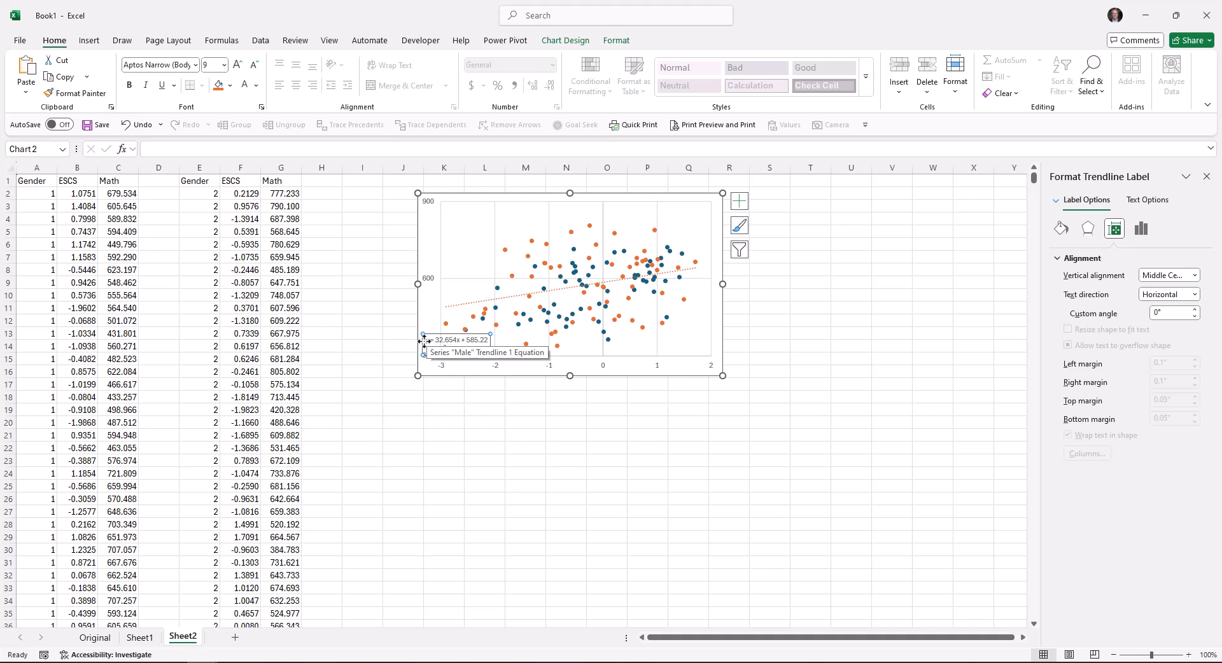
click(425, 342)
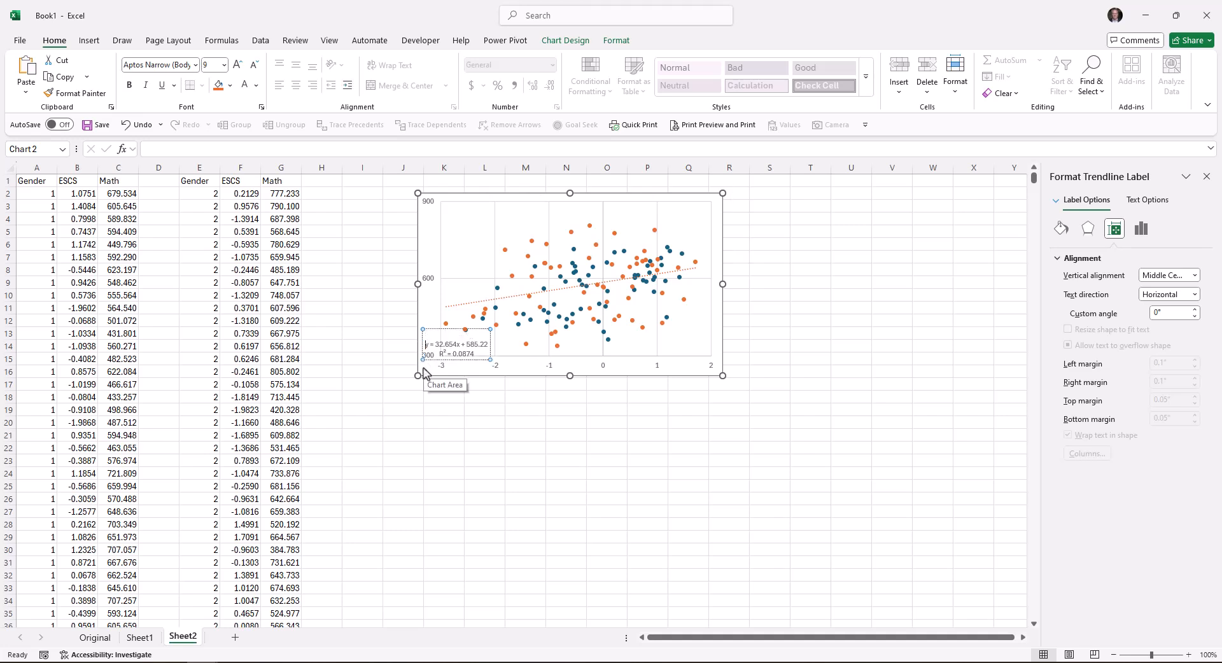
text(Male:)
drag(440, 328, 439, 261)
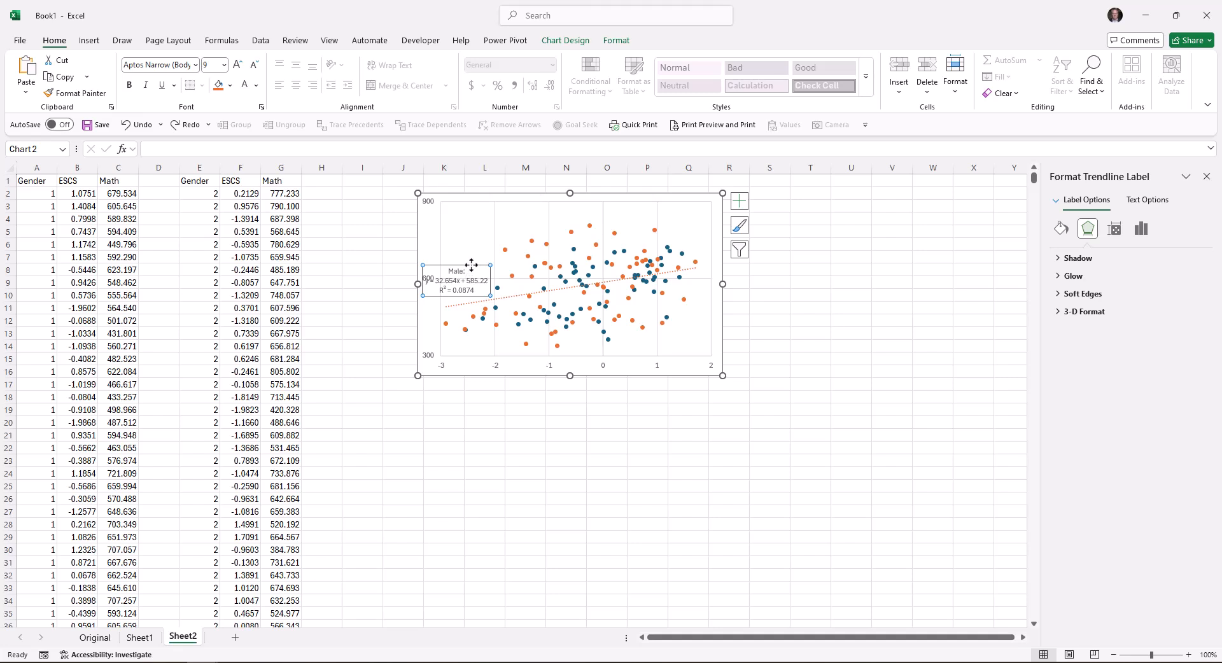
click(453, 400)
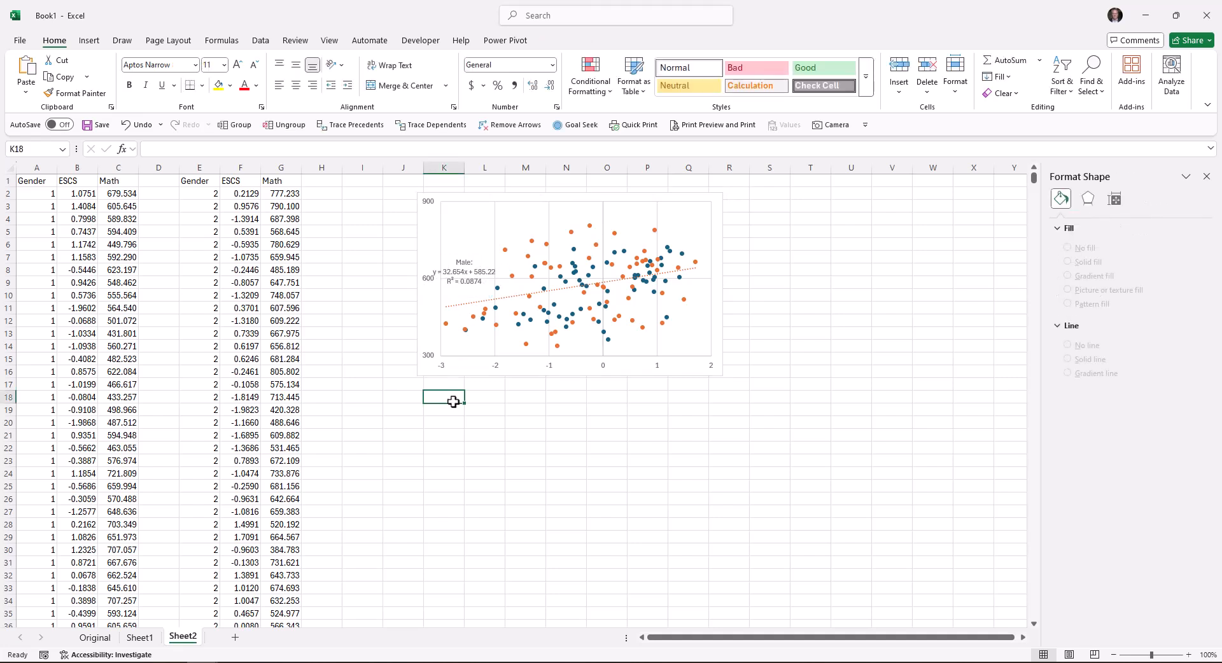
Step: Add a linear trendline to the Female series, displaying its equation and R-squared value on the chart
click(520, 327)
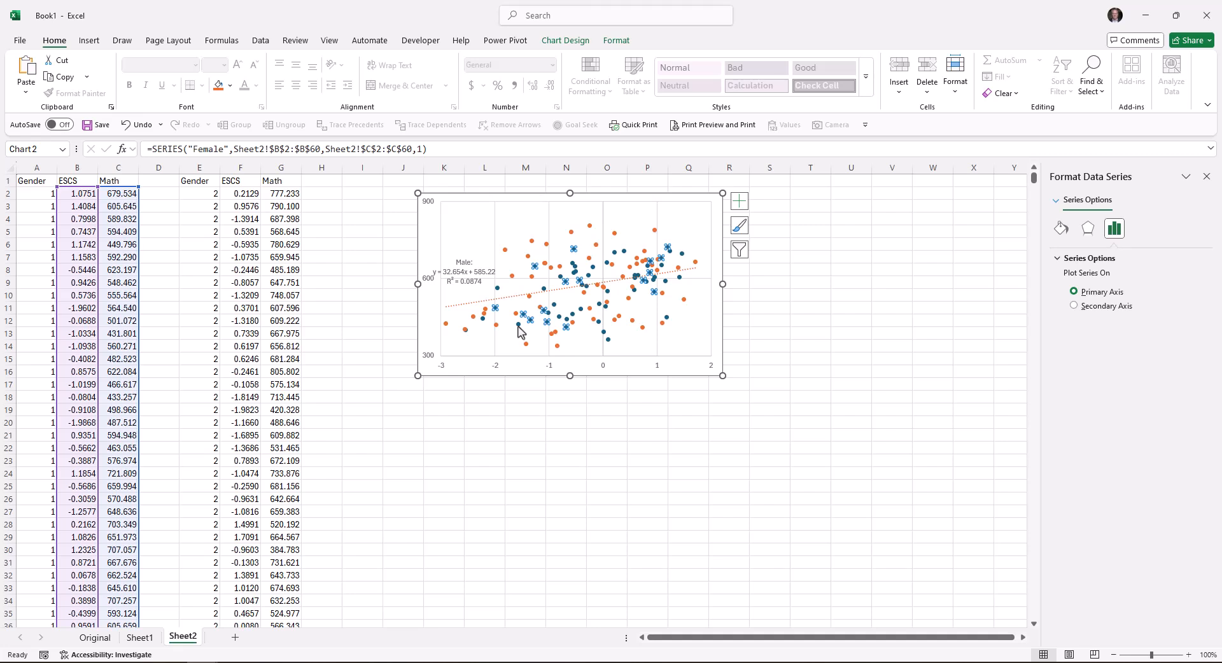
right_click(534, 321)
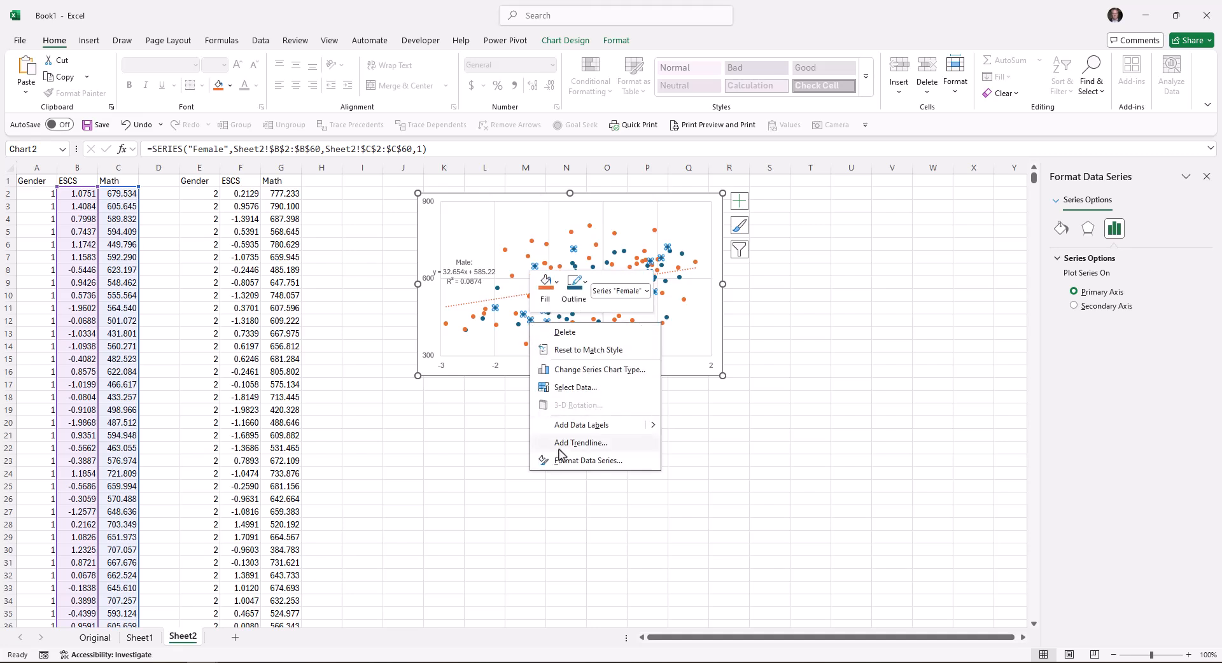
click(602, 444)
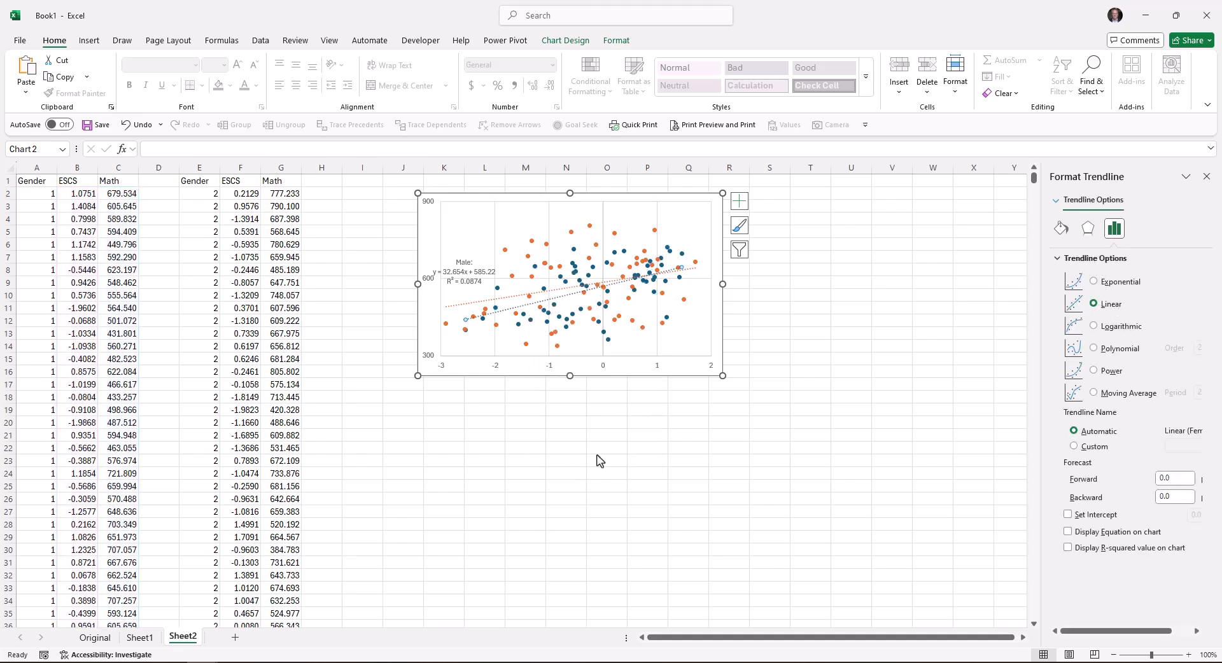
click(1080, 533)
click(1077, 553)
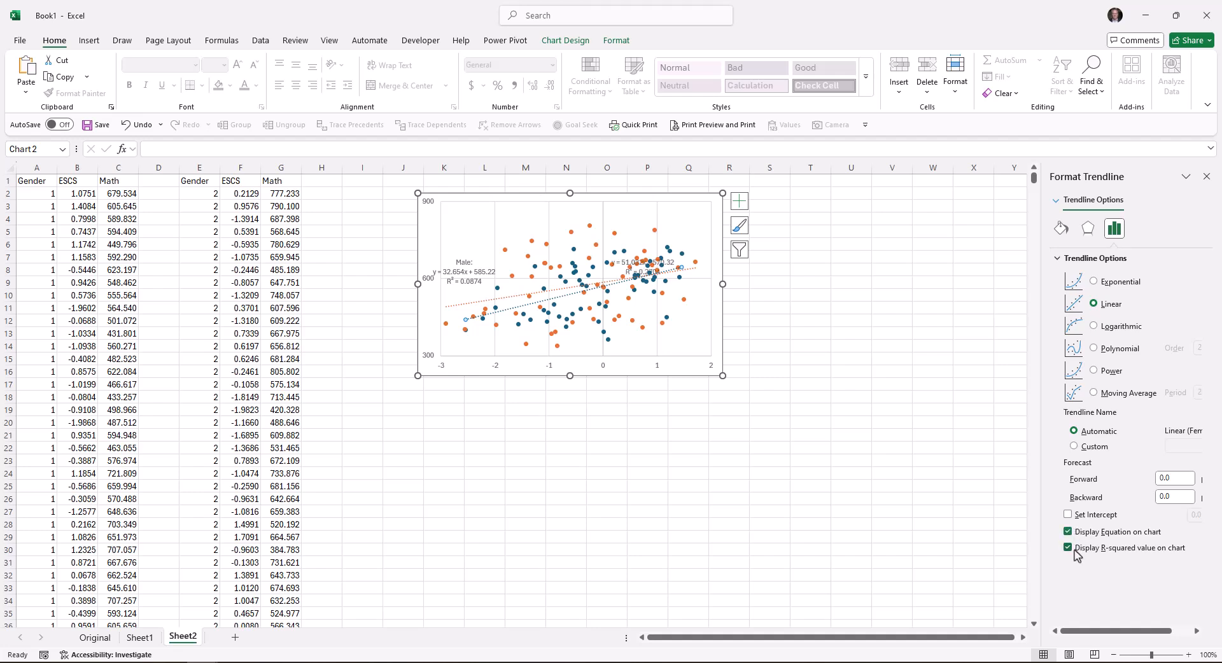
Step: Move the Female trendline equation to the plot's lower-left corner and add the heading "Female:" above it
click(640, 274)
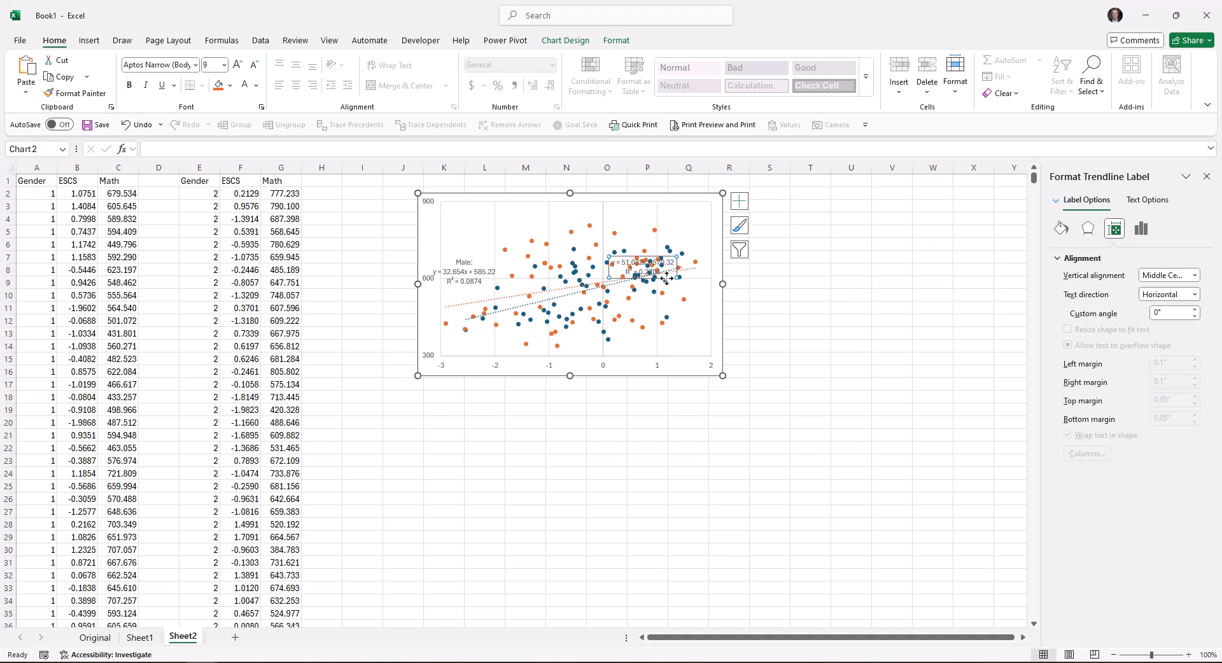
drag(651, 282, 494, 357)
click(439, 344)
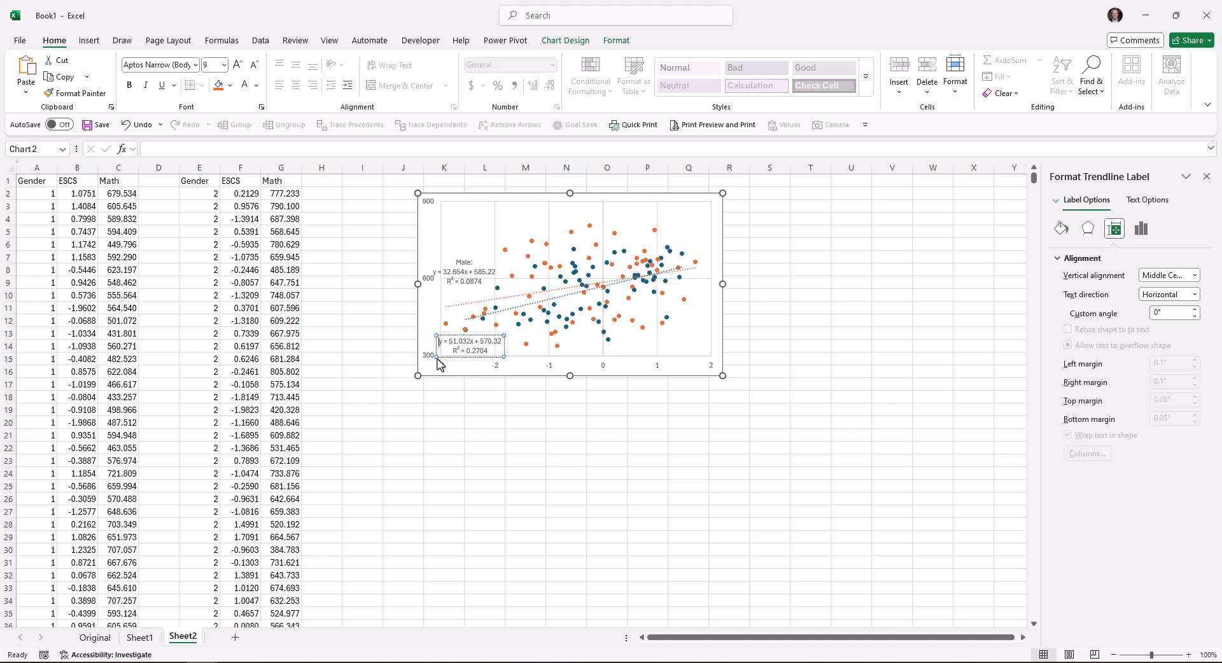
key(Return)
key(Up)
text(F)
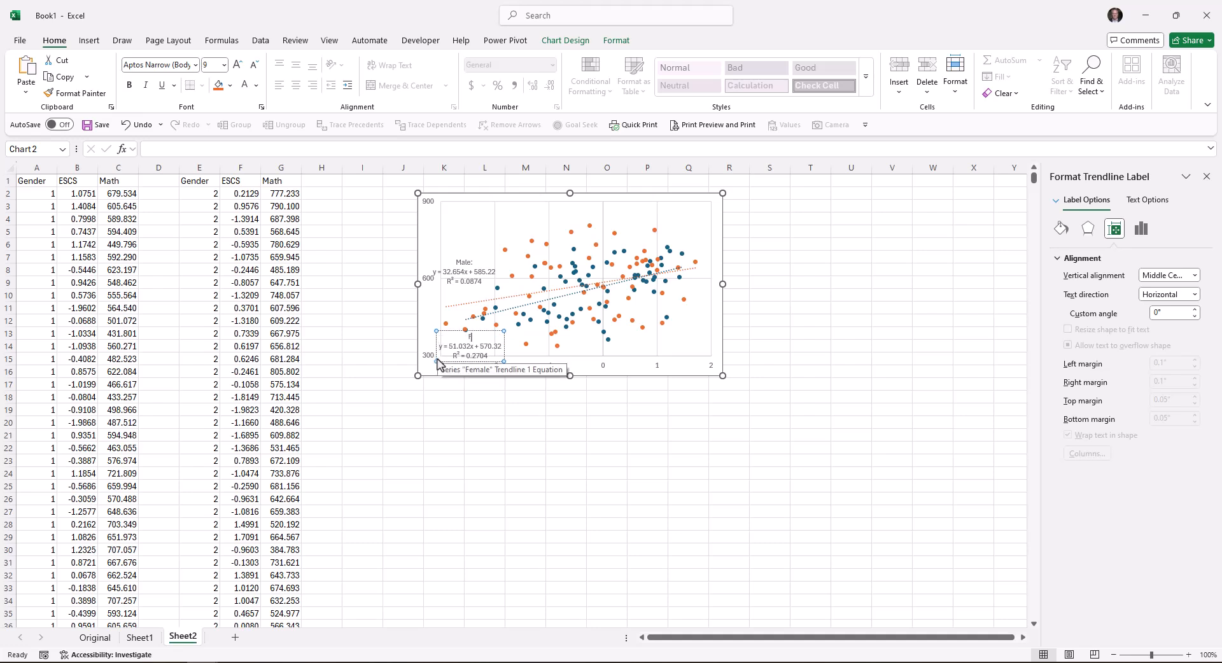
text(emale:)
click(455, 396)
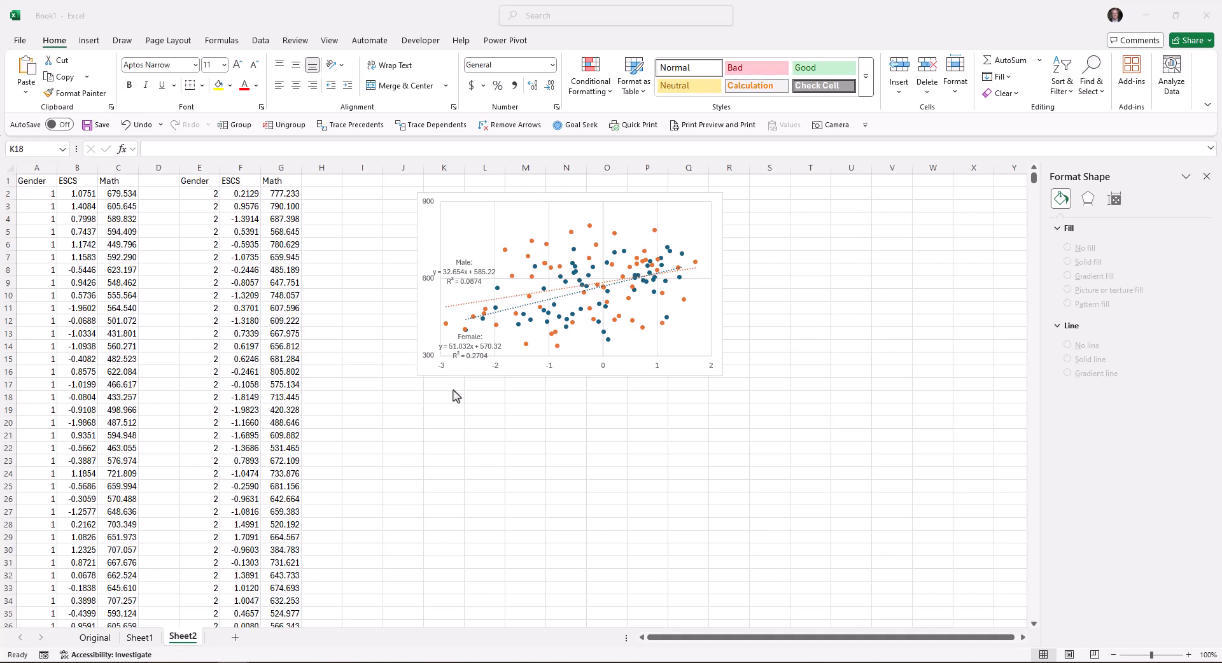
Step: Add axis titles to the Female and Male scatter chart
click(717, 205)
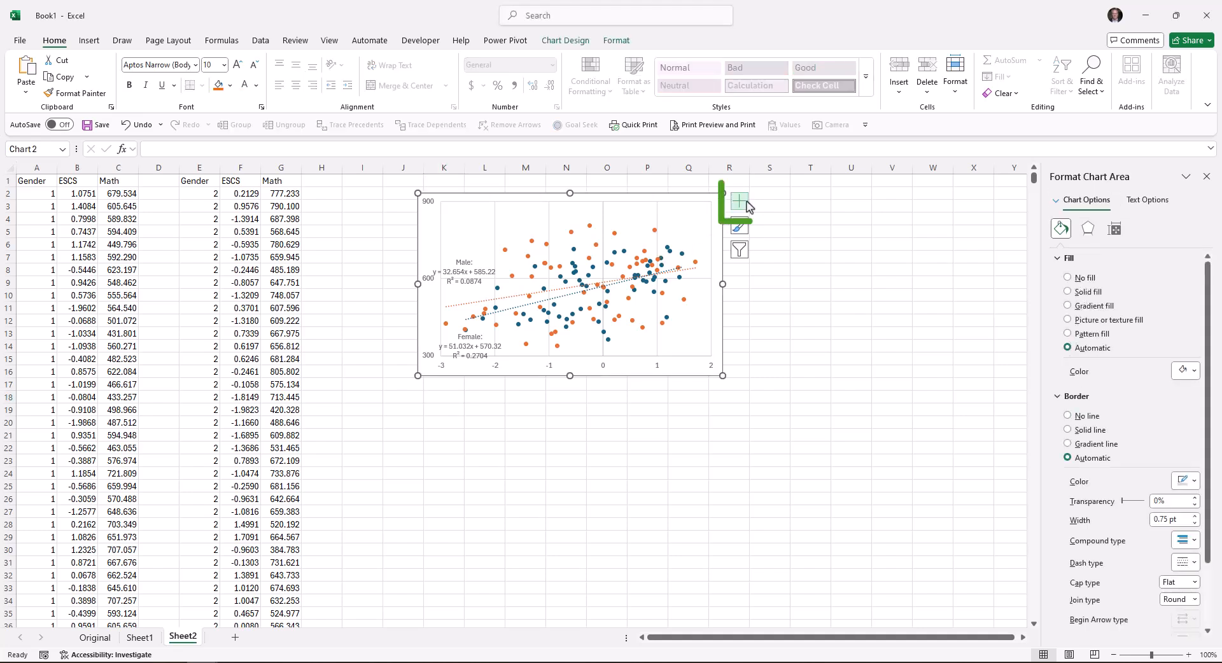
click(739, 201)
click(785, 230)
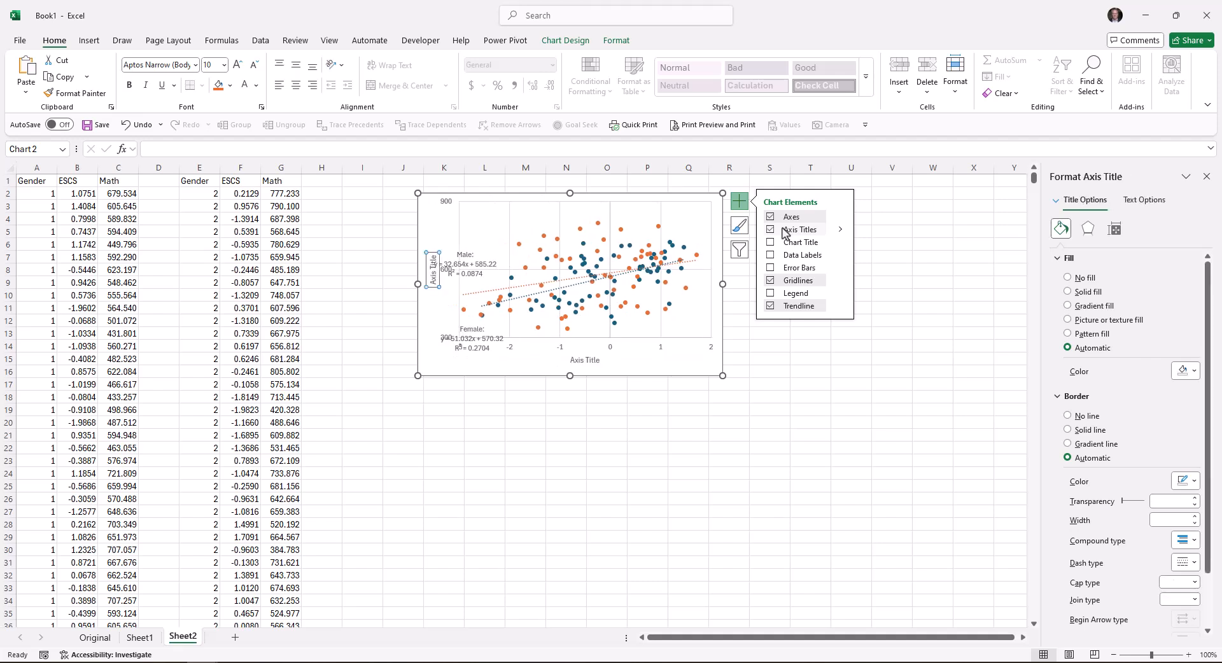
Step: Replace the vertical axis title's placeholder text with "Math Scores"
click(435, 284)
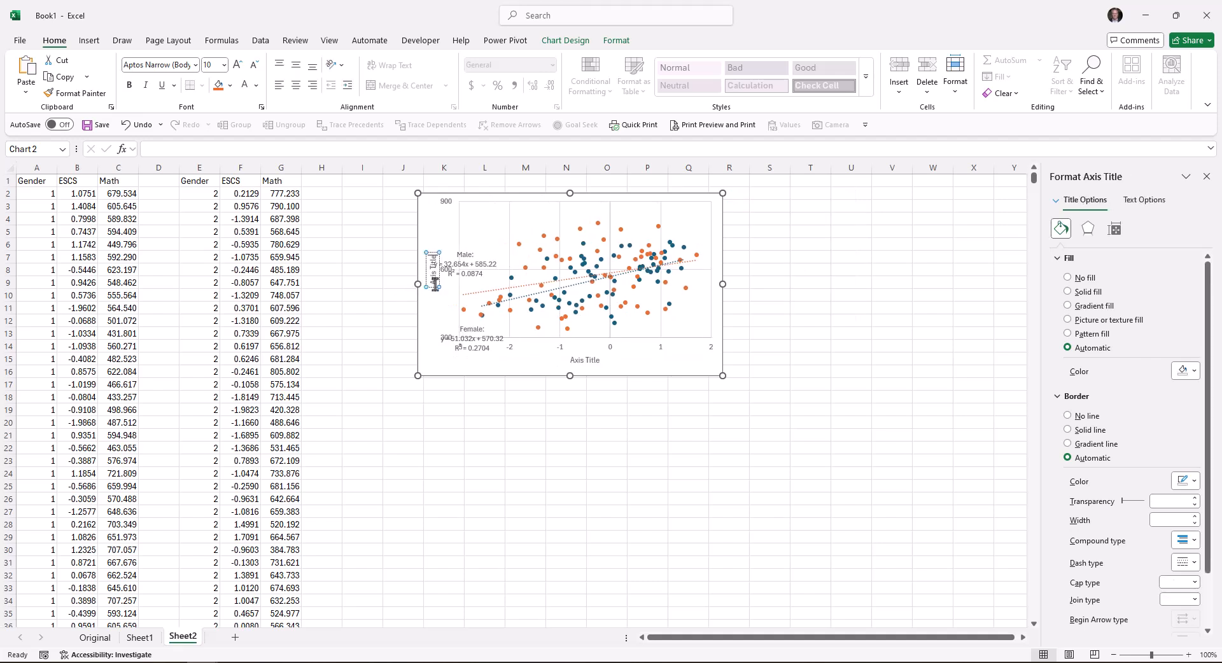
key(BackSpace)
key(BackSpace)
key(BackSpace)
key(BackSpace)
key(BackSpace)
key(BackSpace)
key(BackSpace)
key(BackSpace)
key(BackSpace)
key(BackSpace)
text(Math Scores)
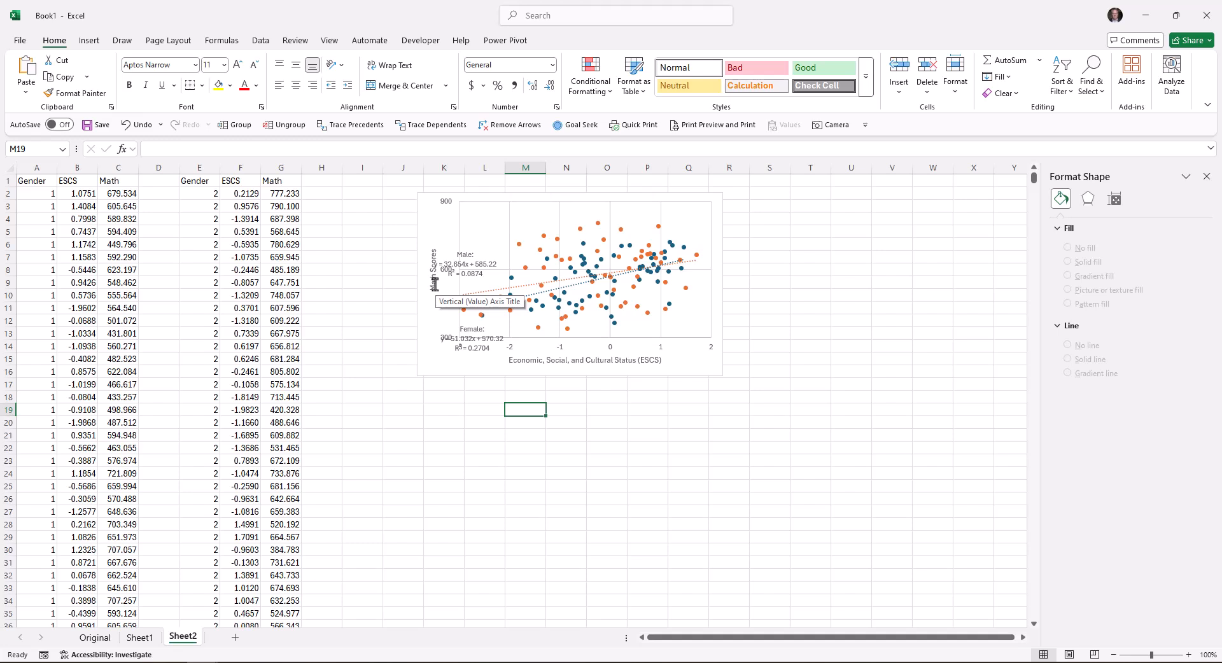
Step: Change the Male series markers to the built-in triangle type
click(649, 316)
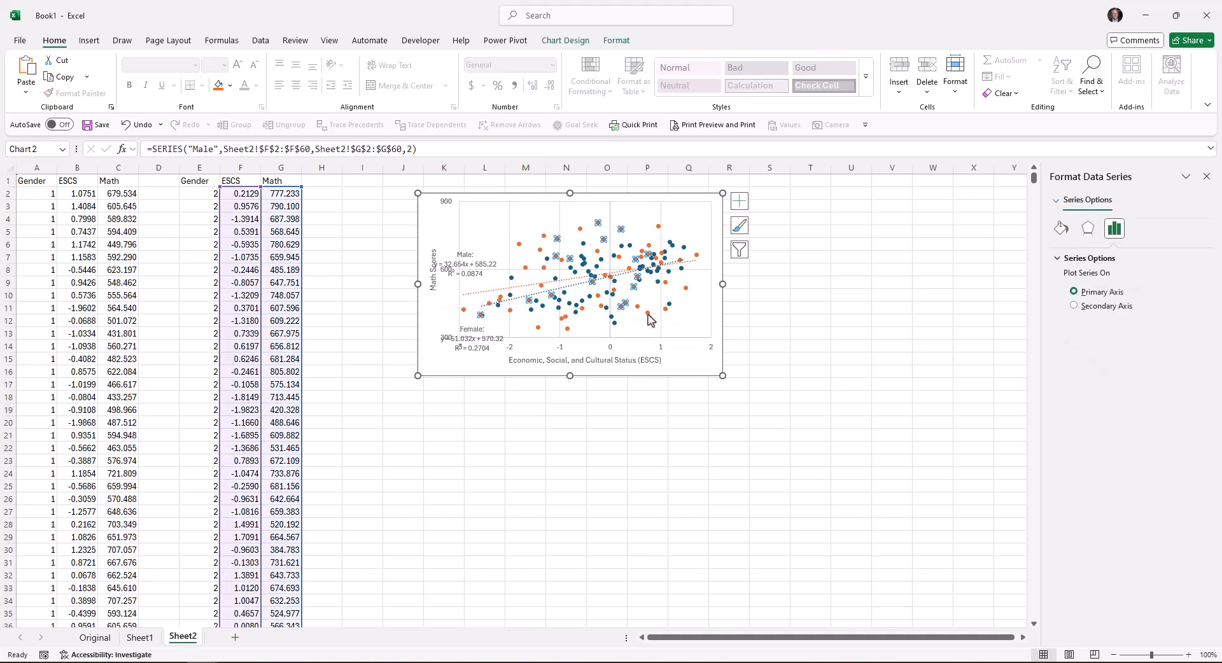
right_click(649, 314)
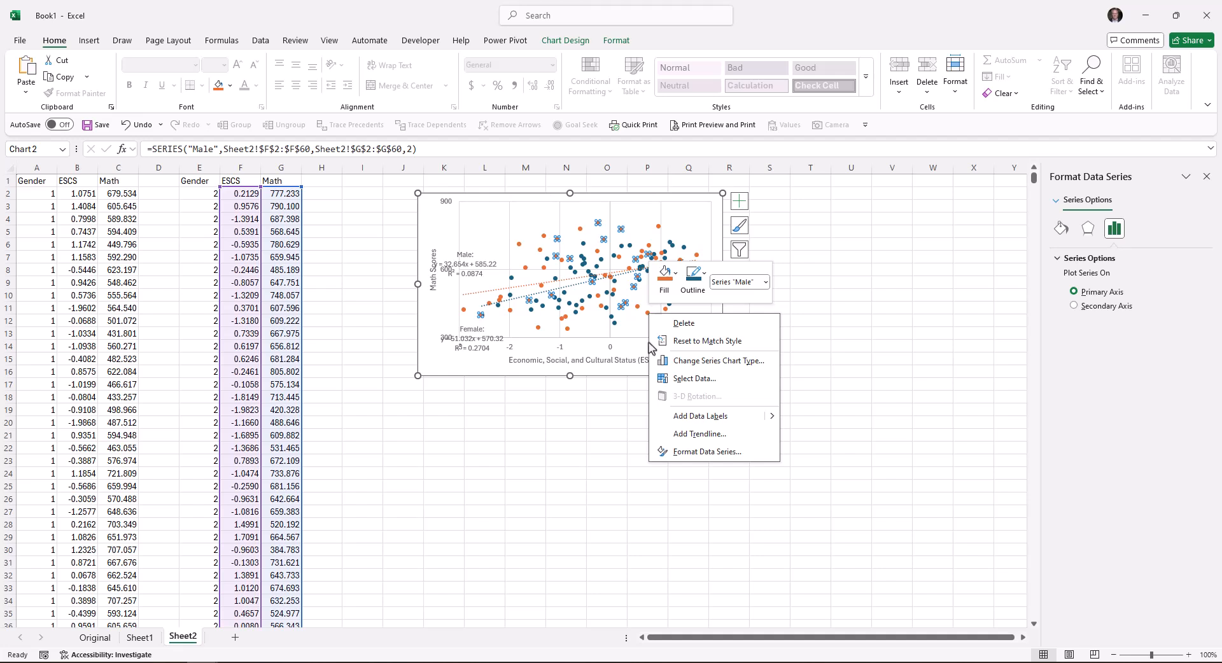
click(688, 453)
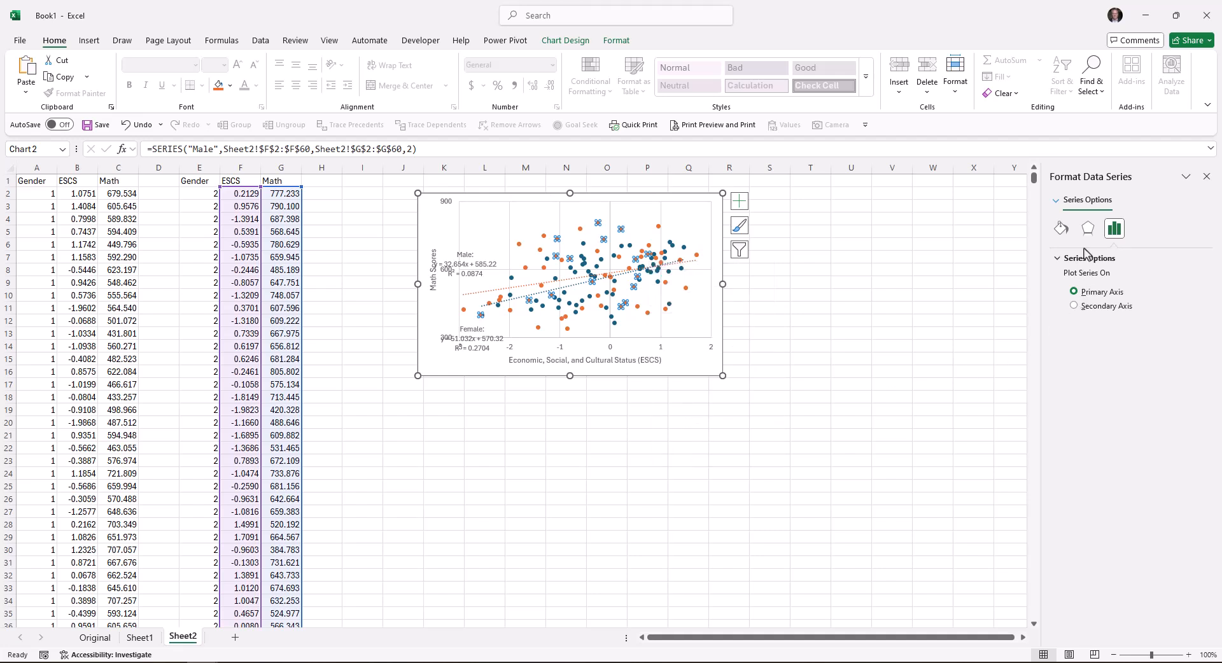
click(1062, 229)
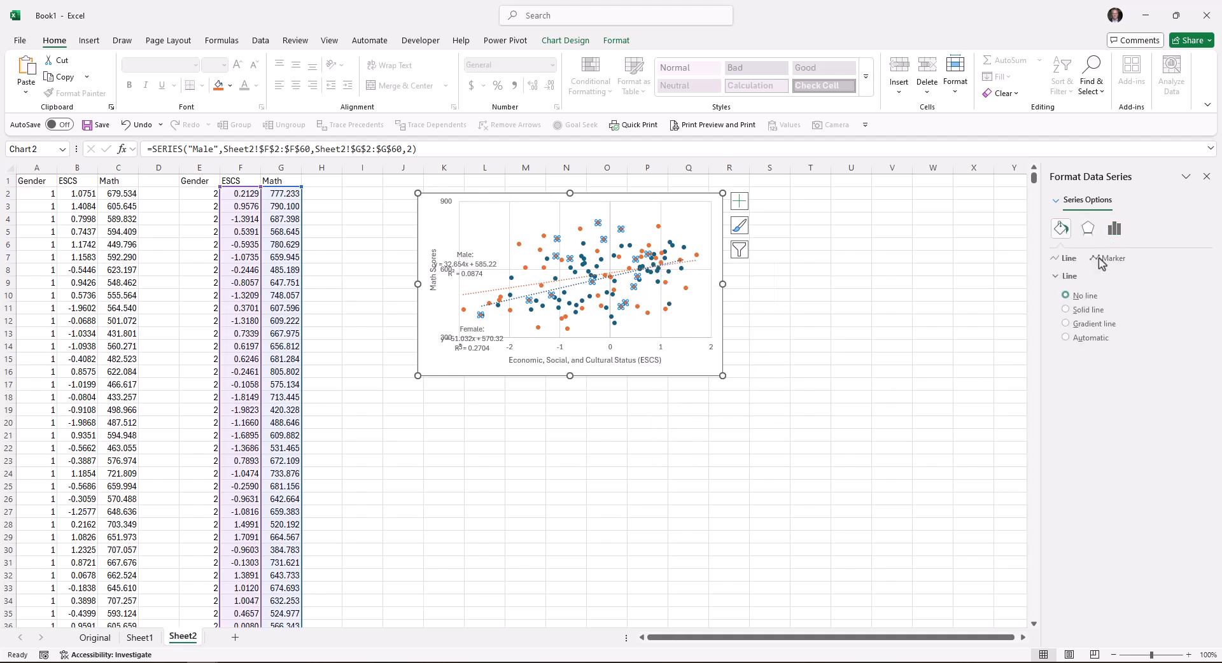
click(1115, 259)
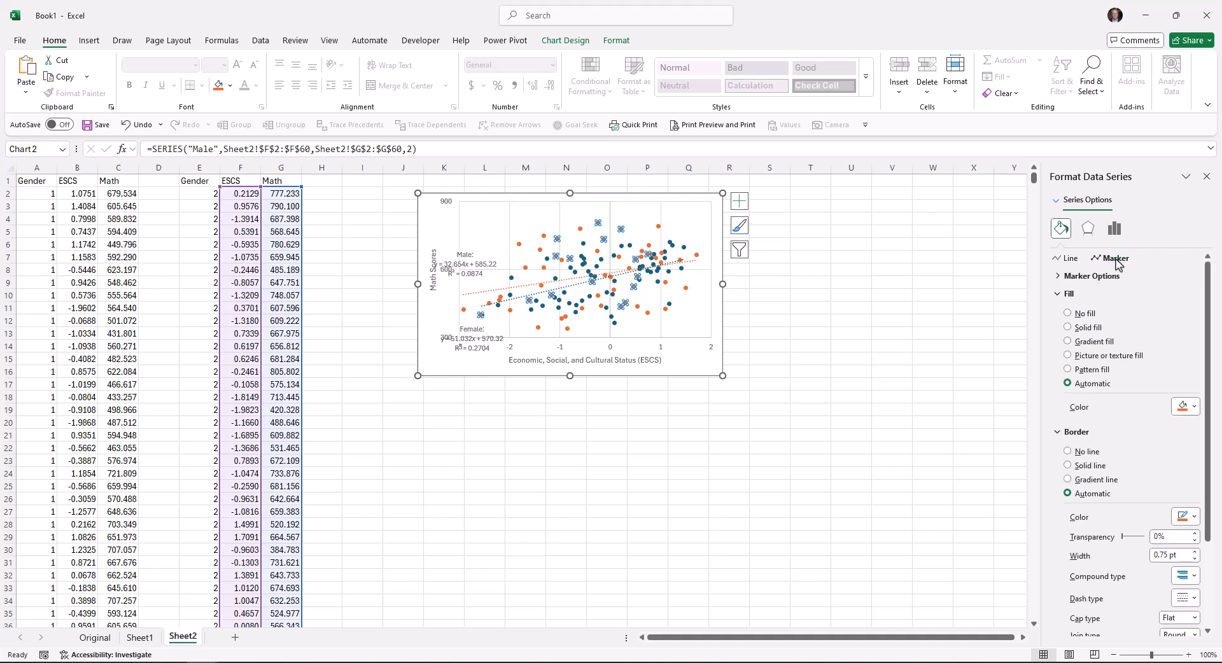
click(1101, 278)
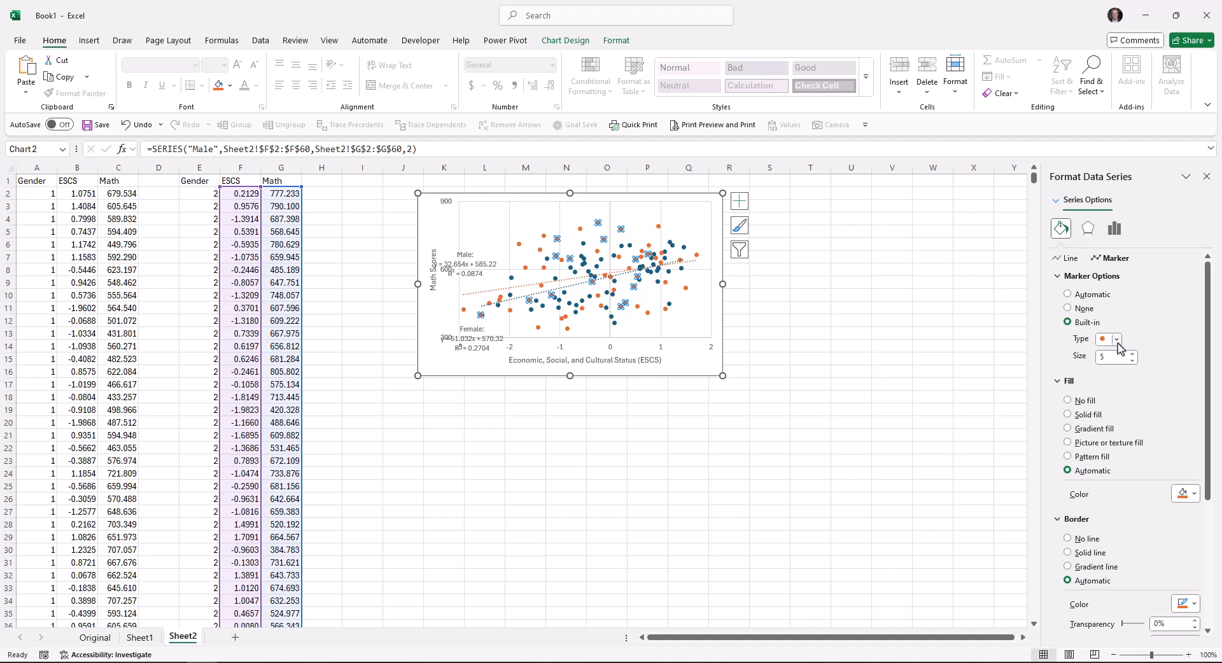
click(1117, 340)
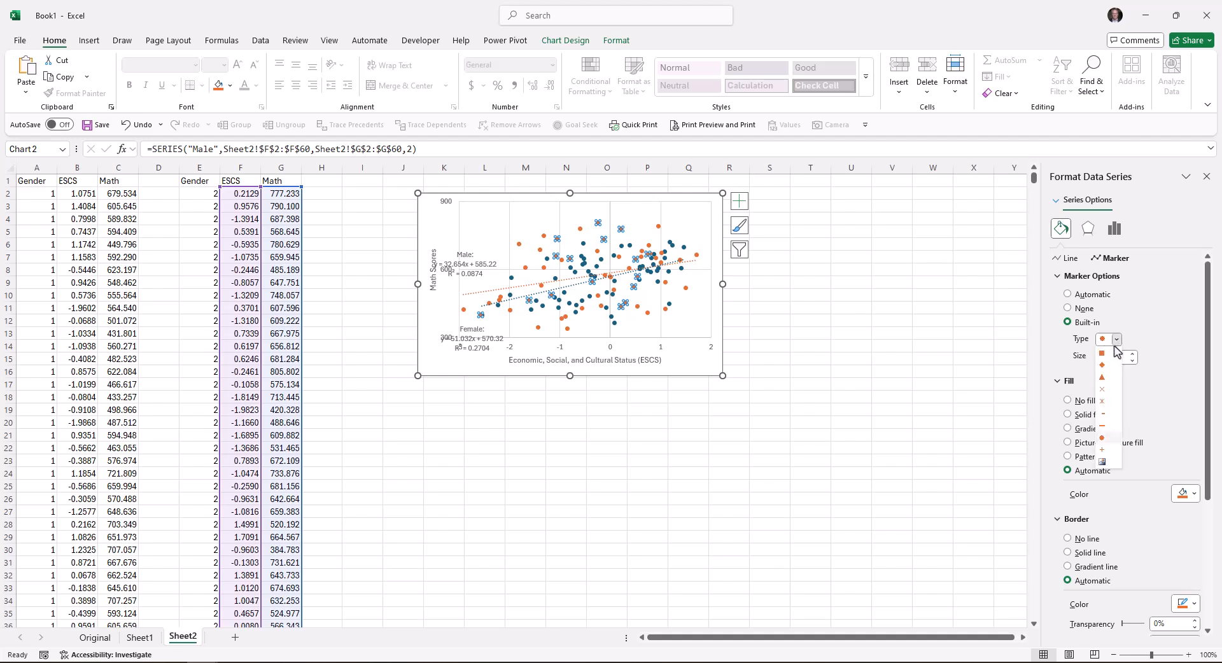
click(1103, 380)
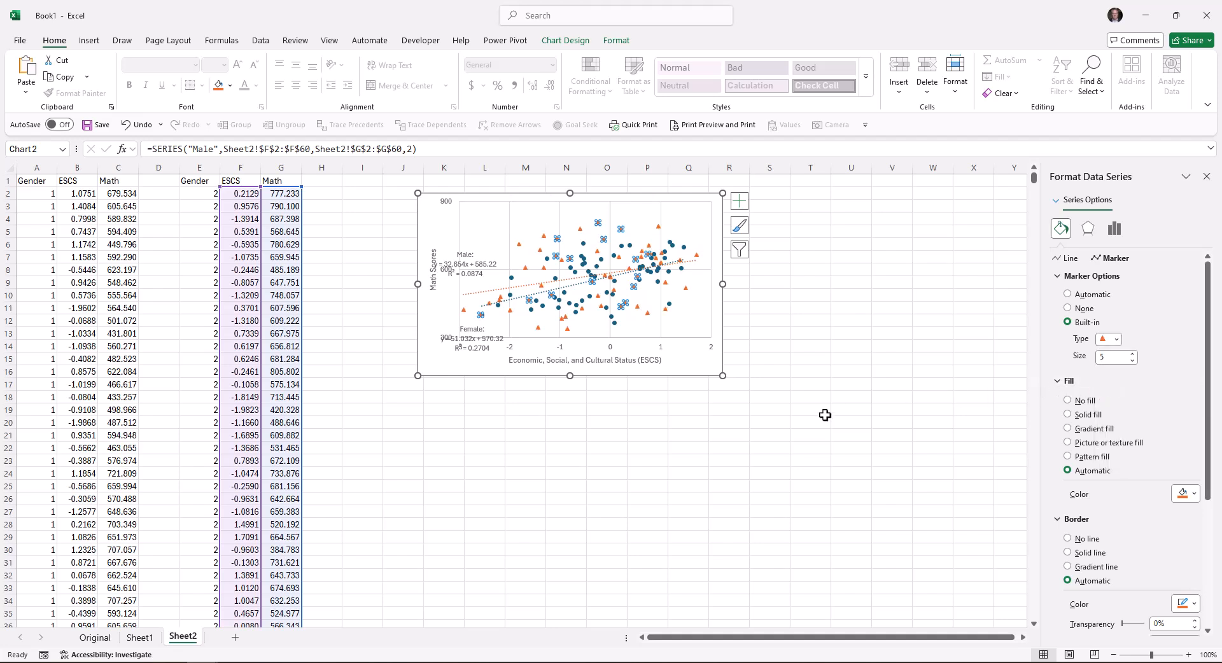
key(Escape)
key(Escape)
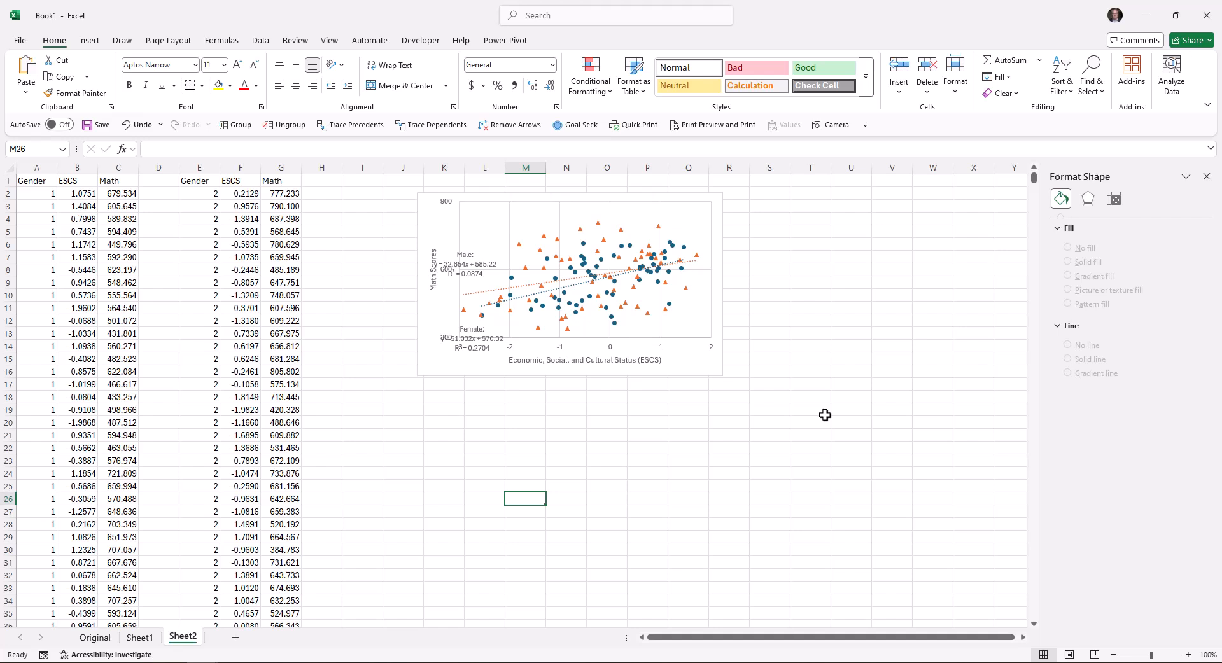
Step: Add a legend below the plot of the Female and Male scatter chart
key(alt+Tab)
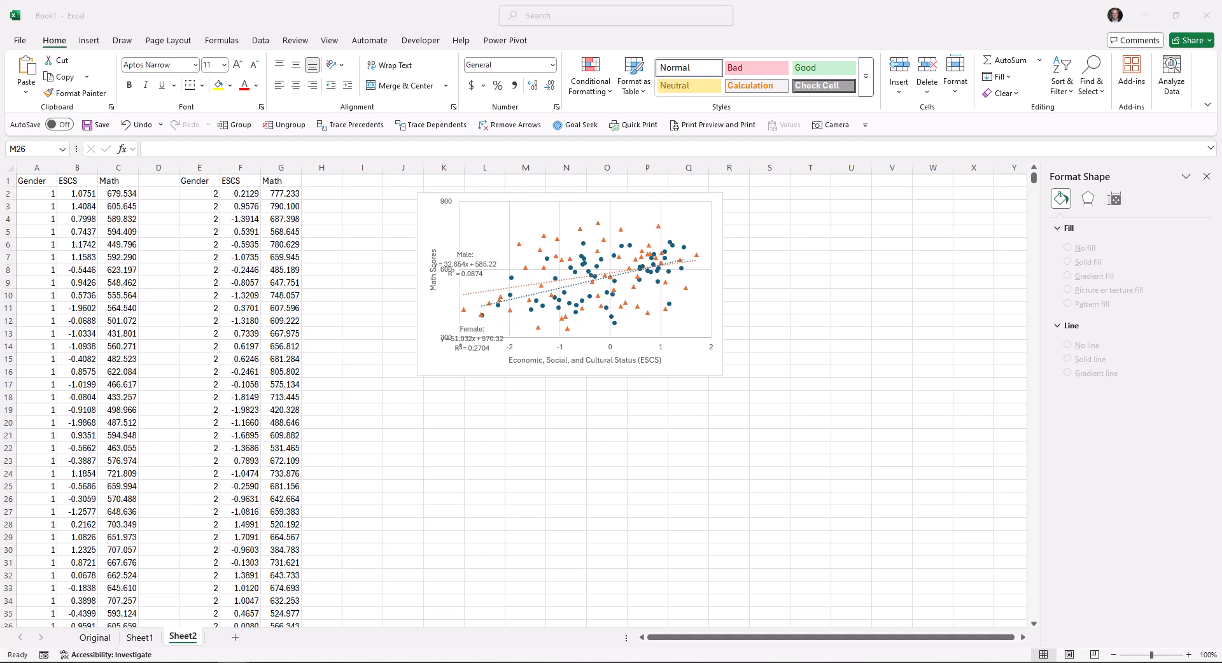
click(692, 224)
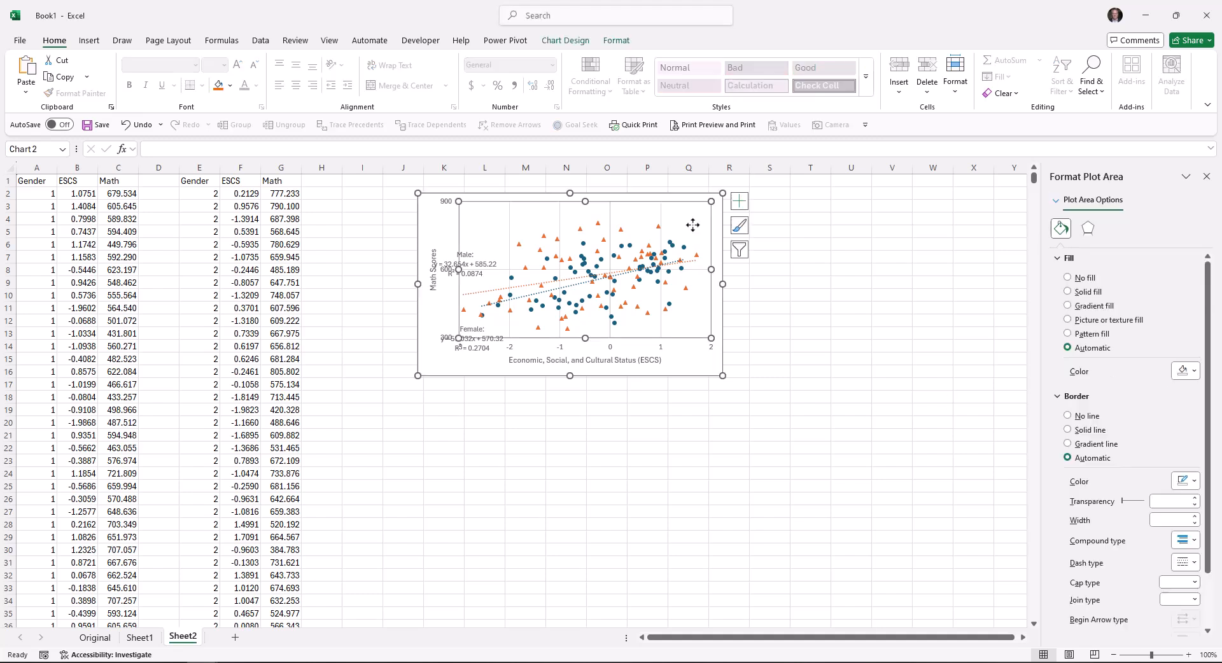
click(741, 205)
click(796, 294)
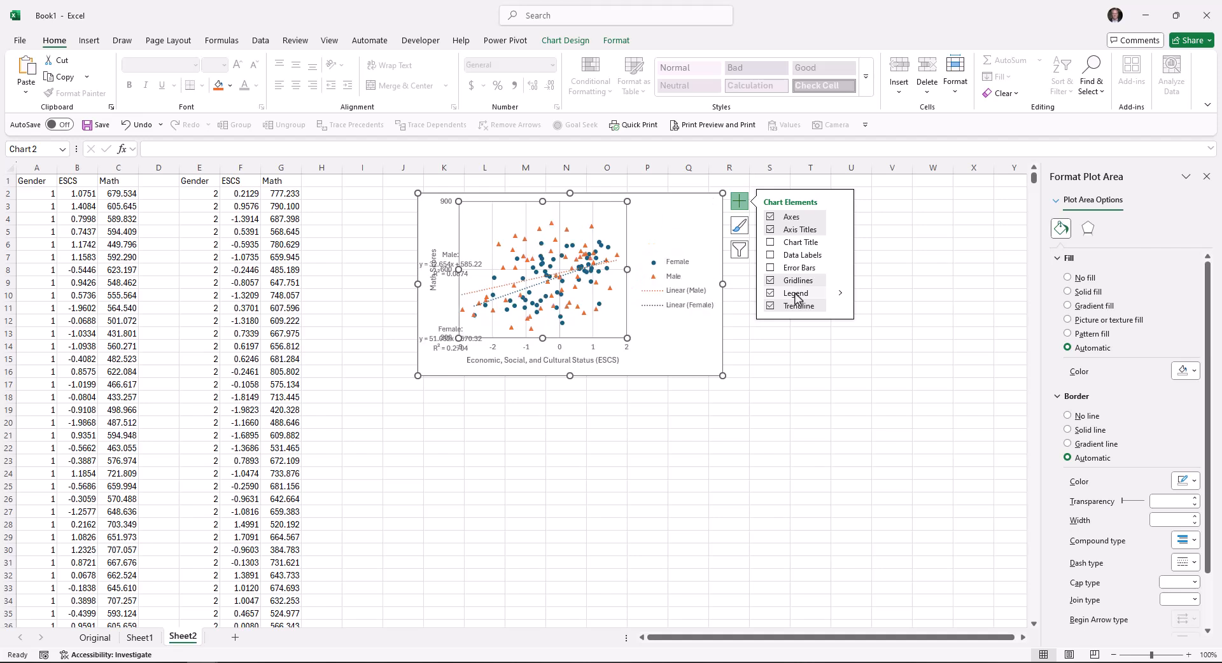
click(844, 297)
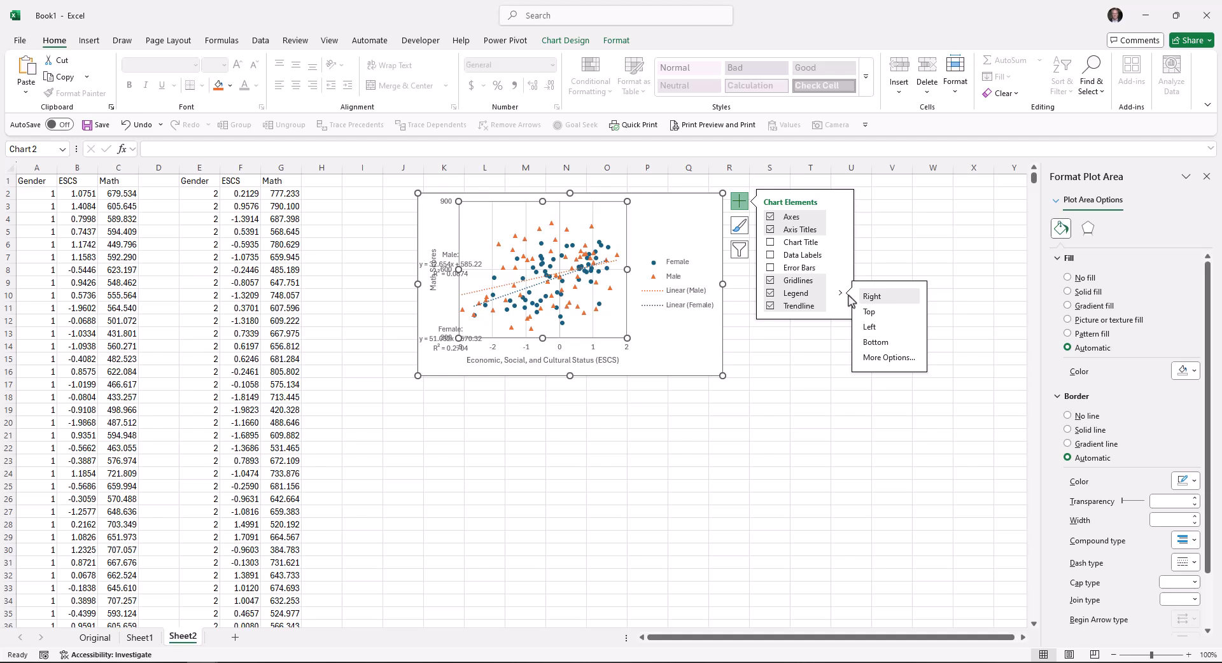
click(876, 342)
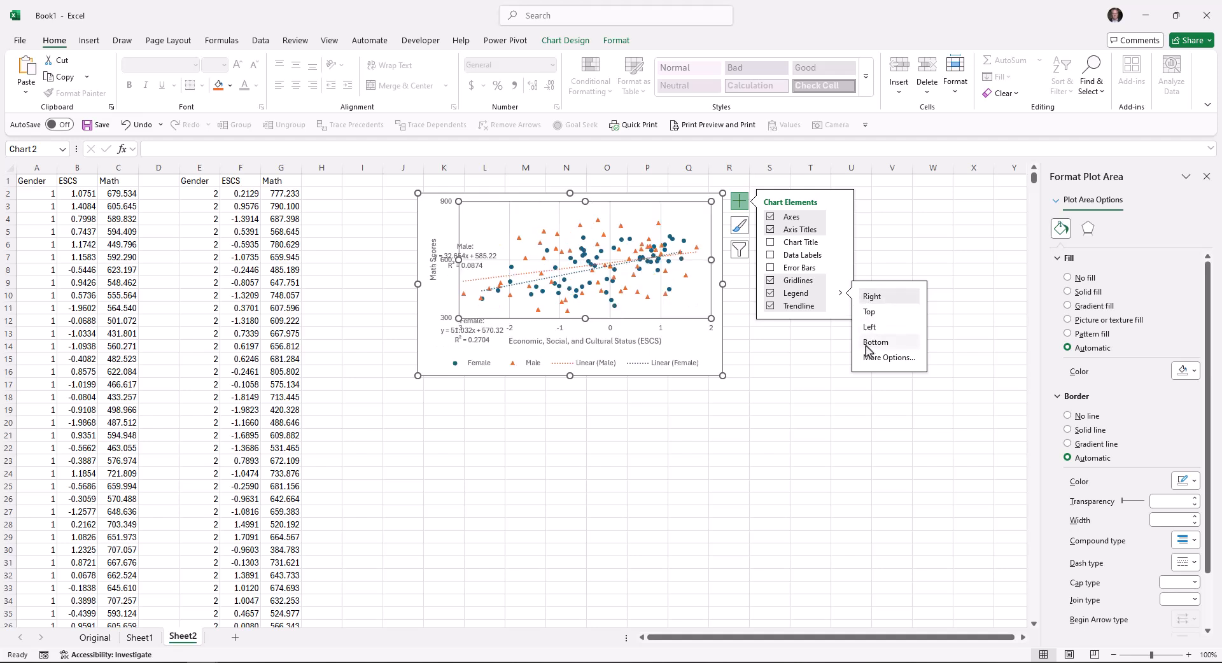
click(774, 376)
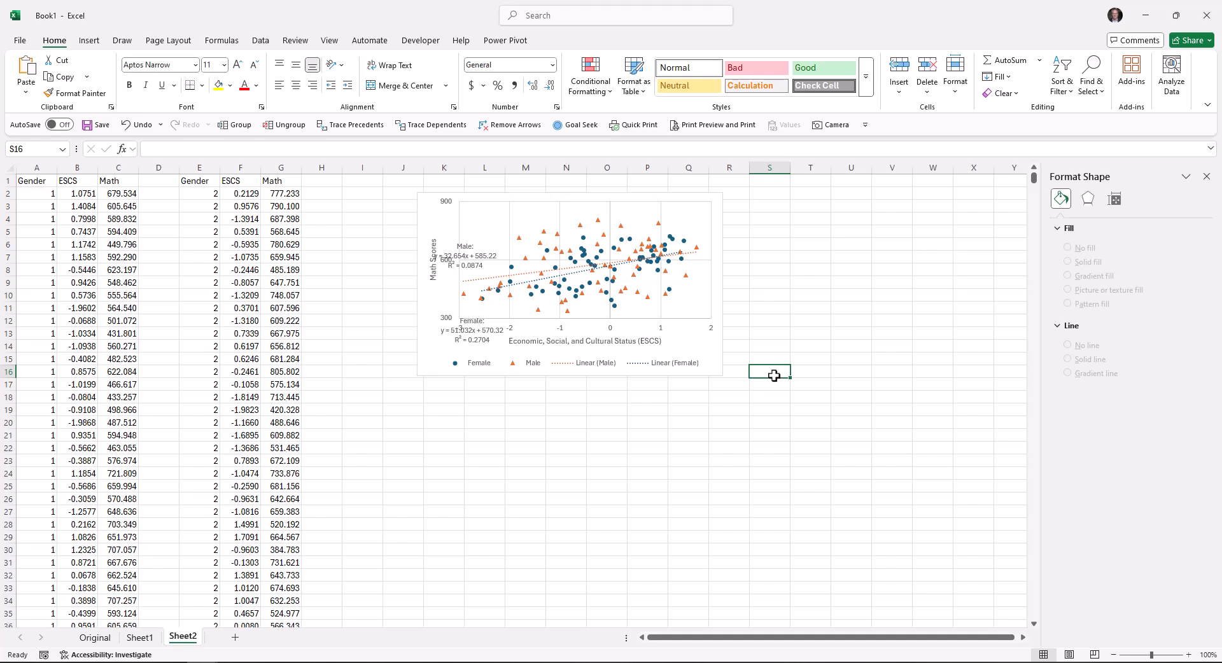
Step: Delete the Linear (Male) and Linear (Female) trendline entries from the chart legend
click(575, 361)
click(573, 367)
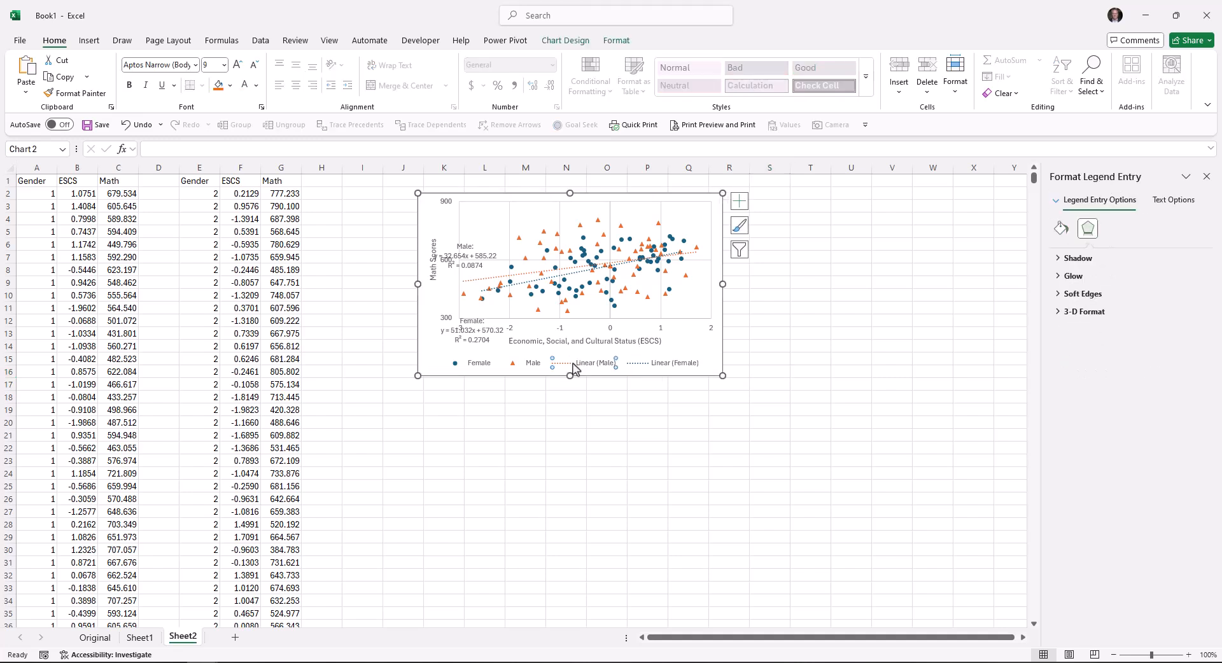
key(Delete)
click(615, 369)
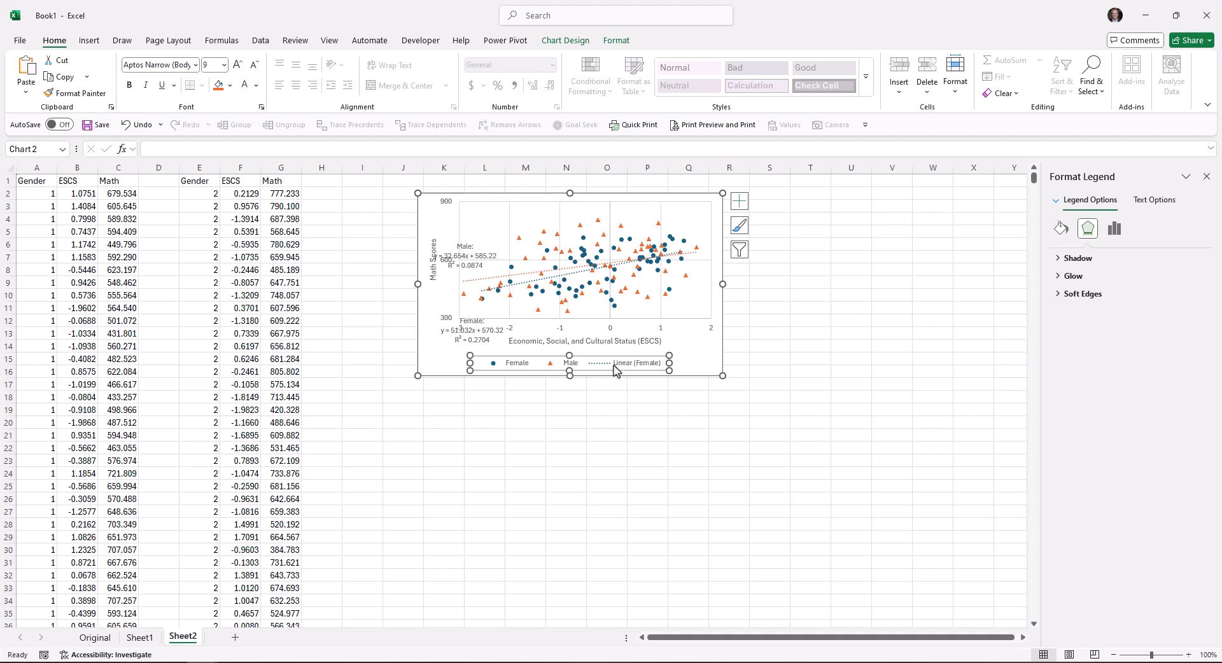
click(615, 369)
key(Delete)
click(622, 409)
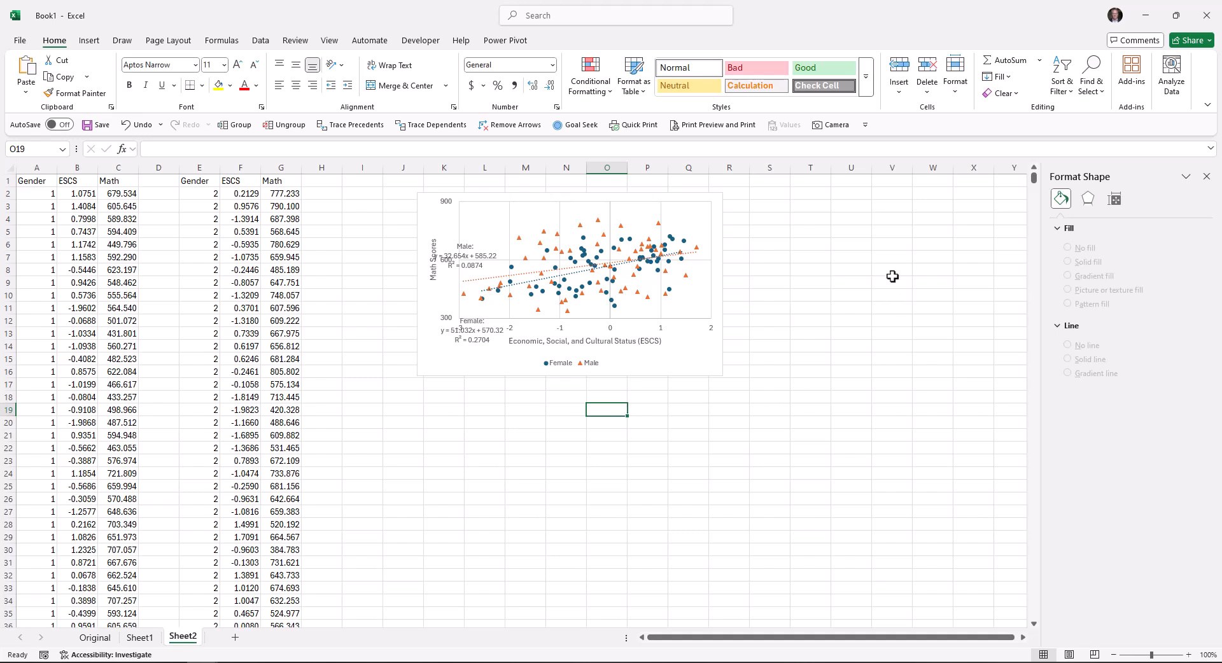
Step: Remove the chart's gridlines and set the chart area border to no line
click(718, 243)
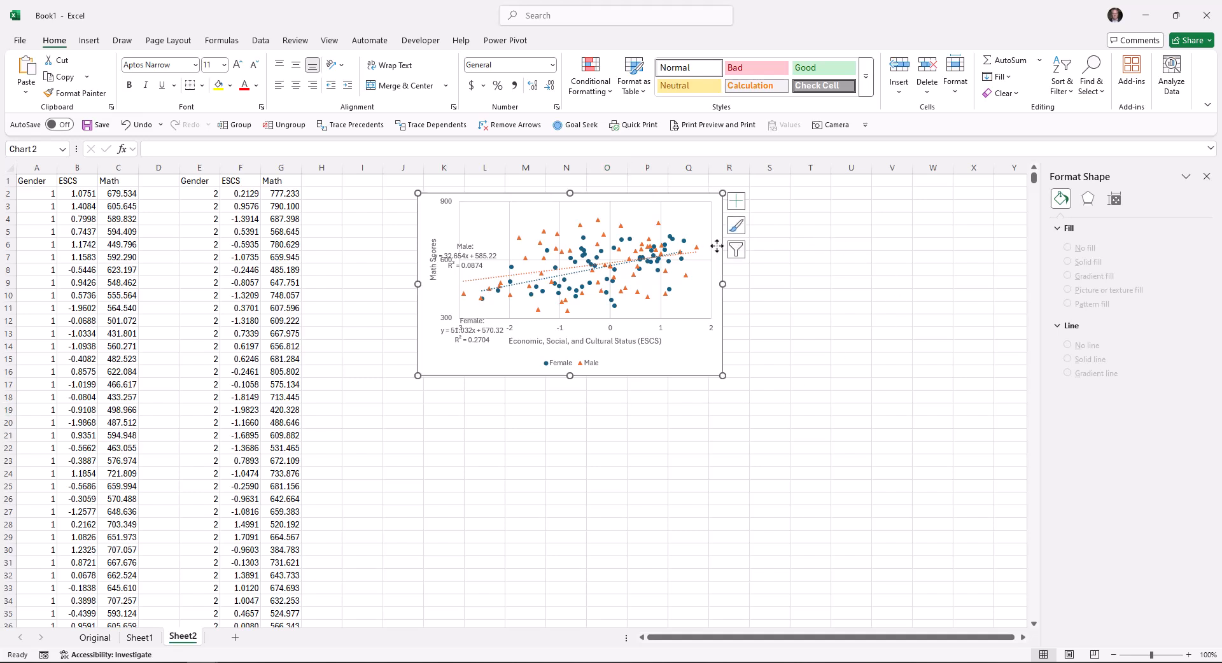
click(740, 203)
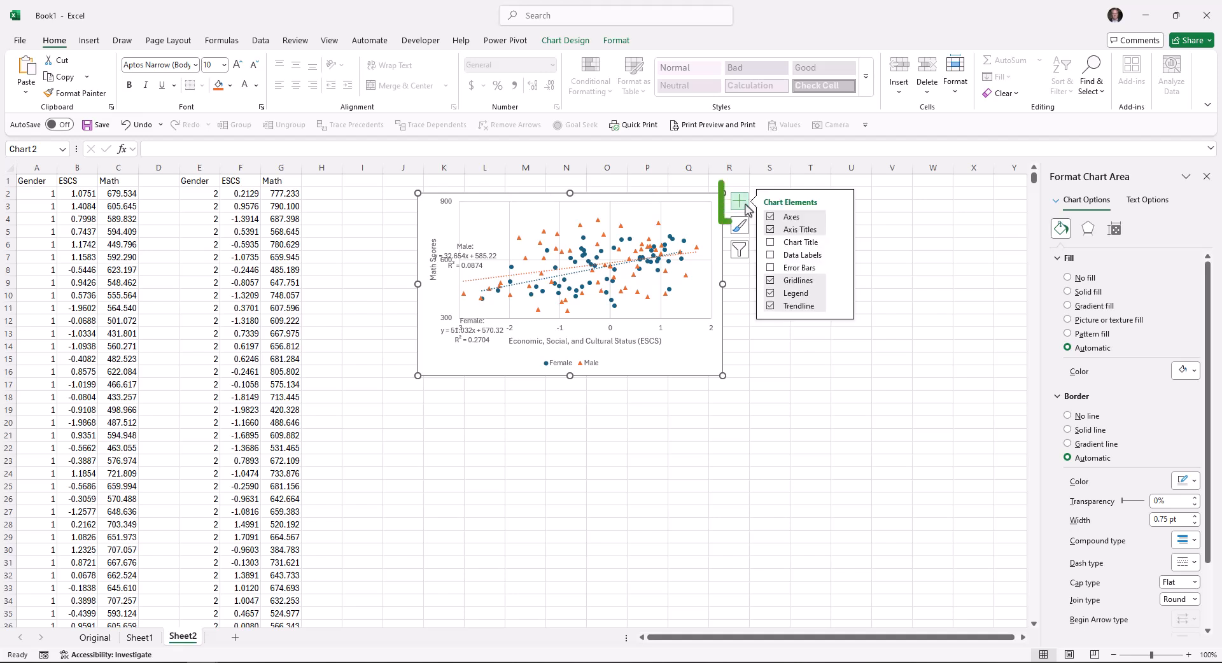
click(771, 281)
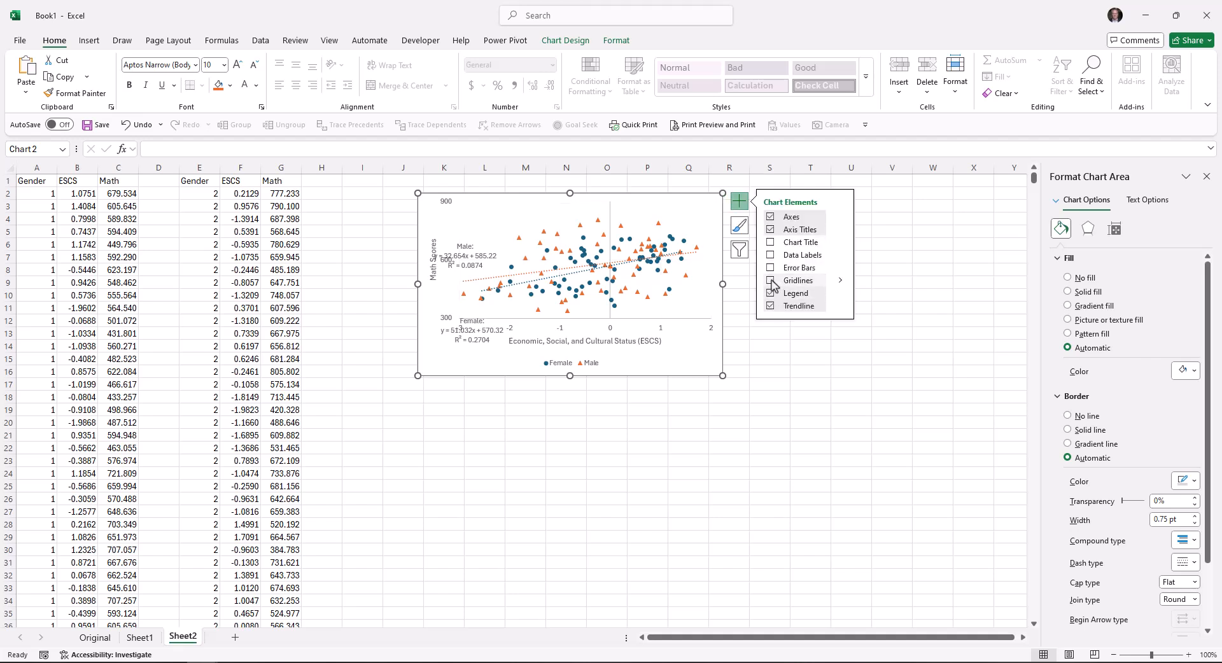
right_click(705, 363)
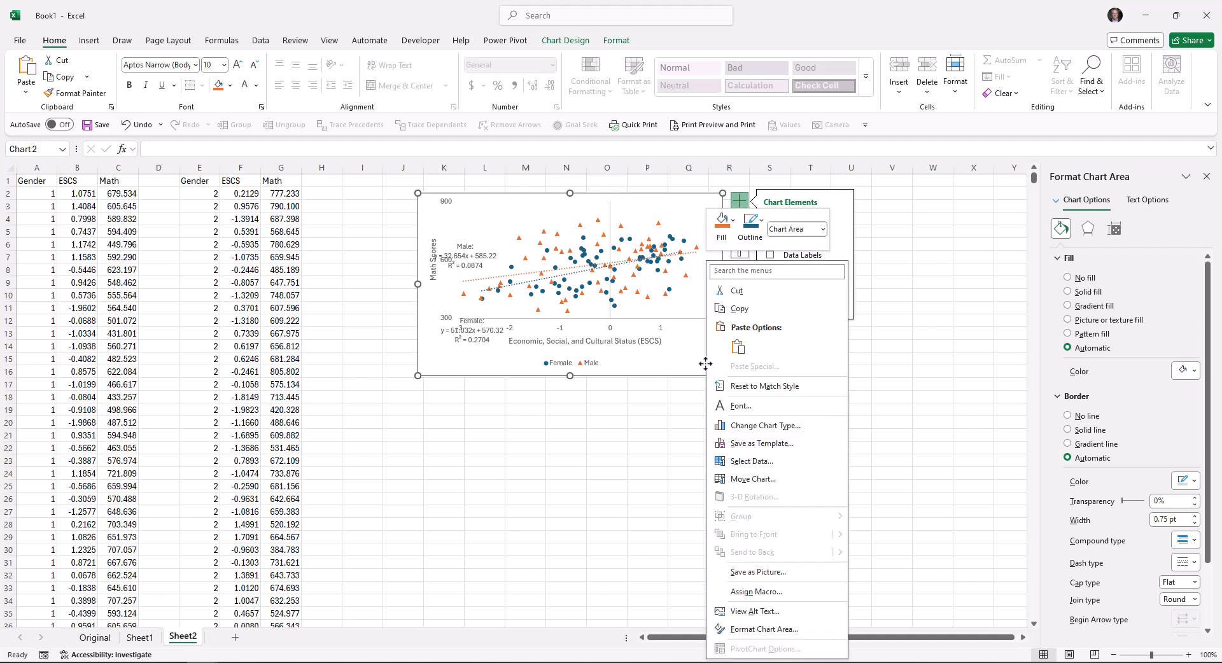
click(768, 632)
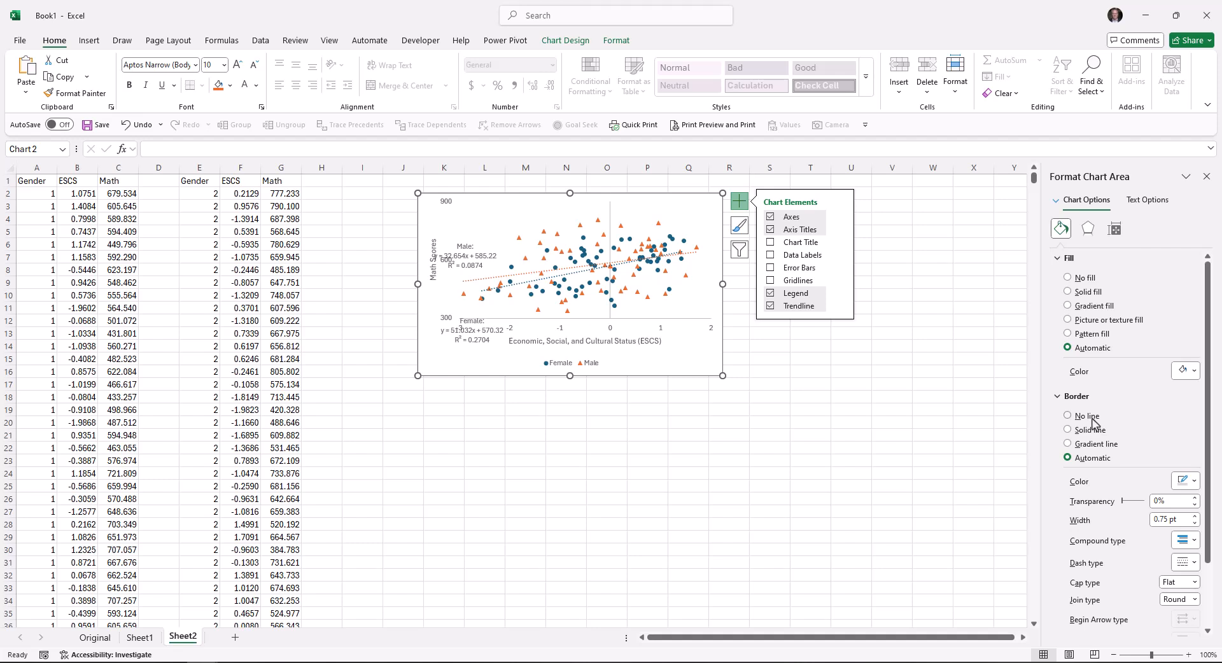
click(1090, 418)
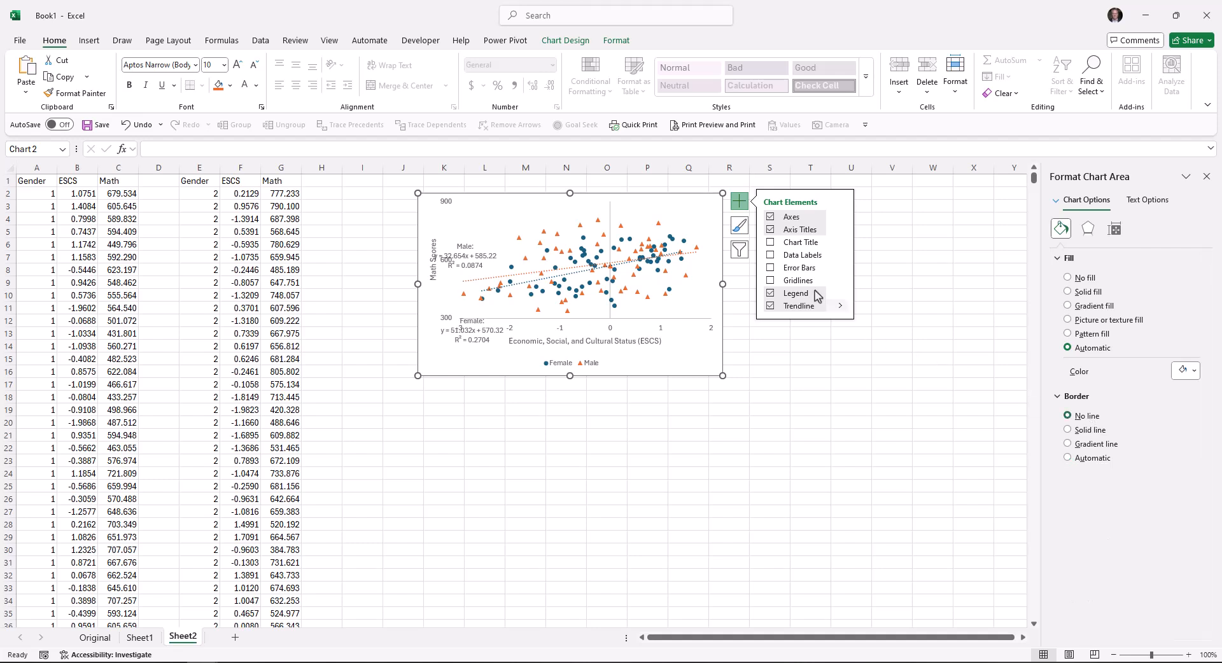
Step: Set the vertical Math Scores axis line to no line, keeping its number labels
click(610, 219)
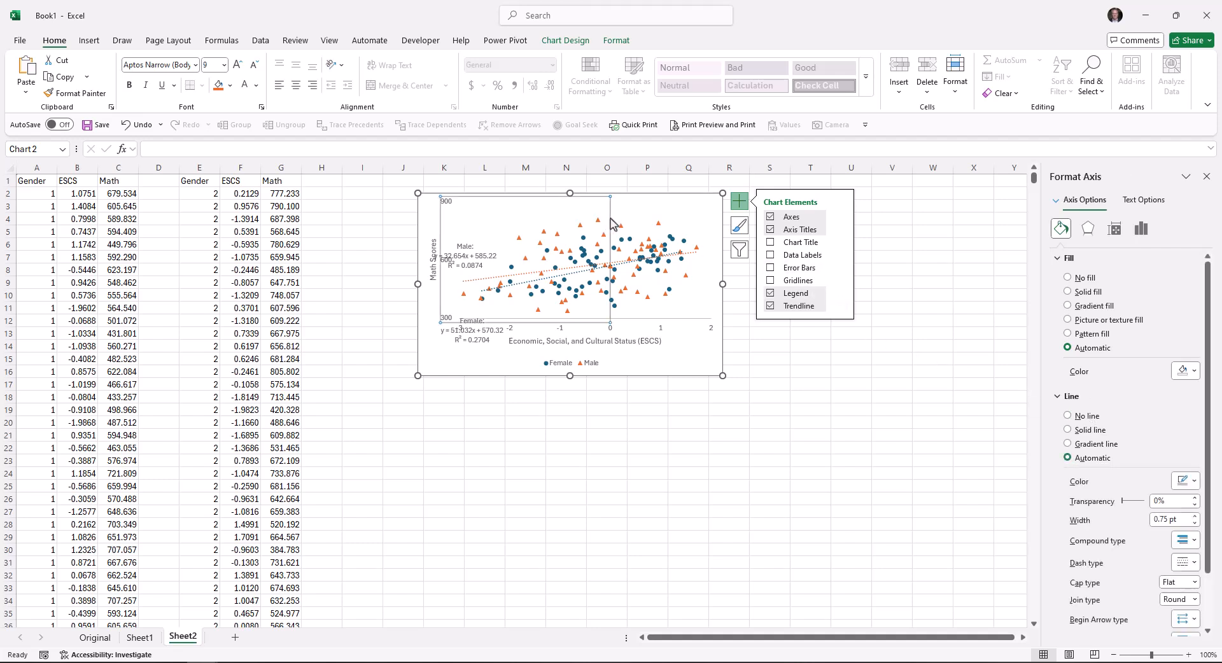
right_click(612, 222)
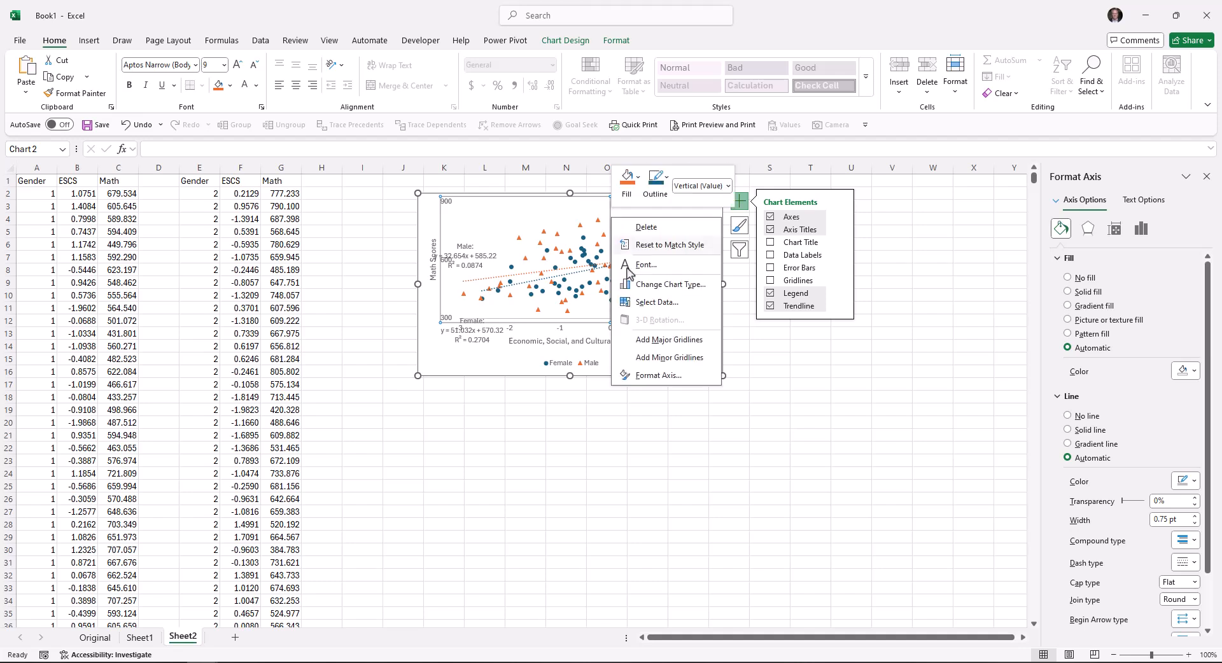
click(660, 380)
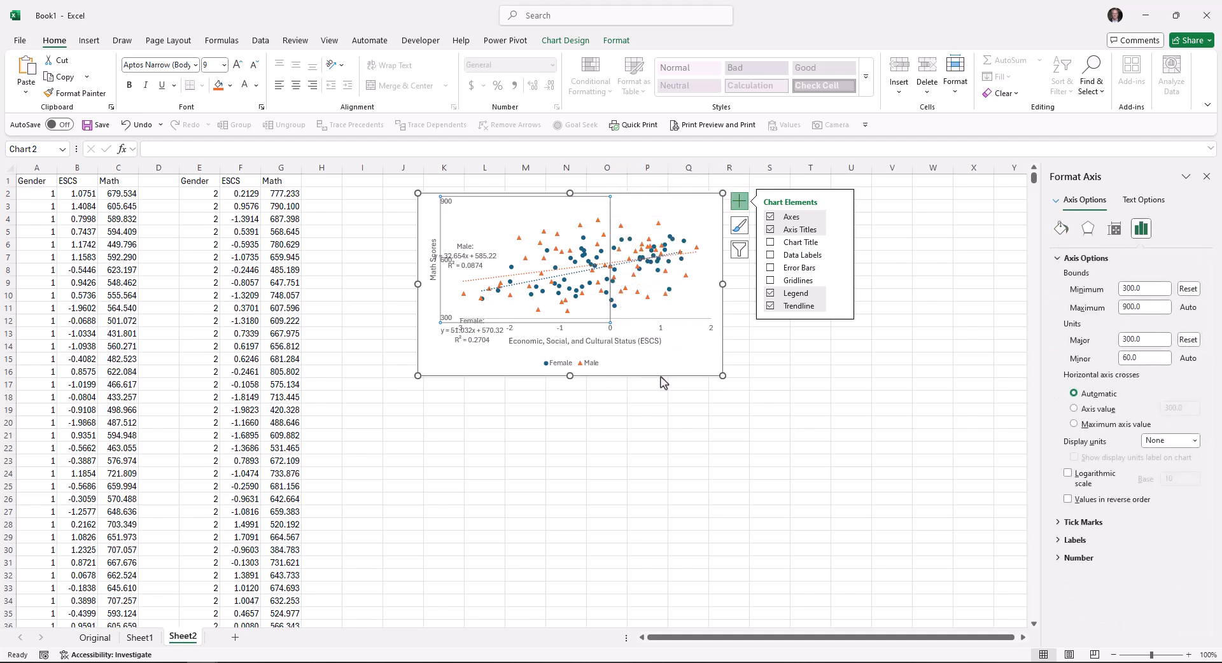
click(1061, 229)
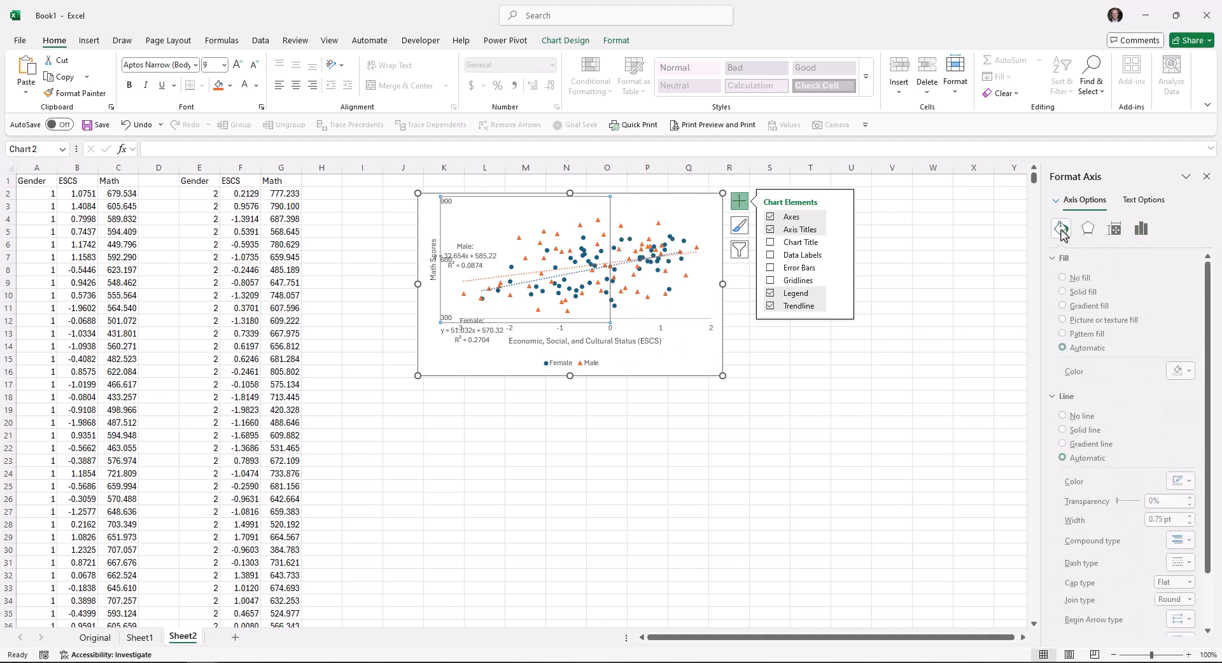
click(1090, 417)
click(874, 434)
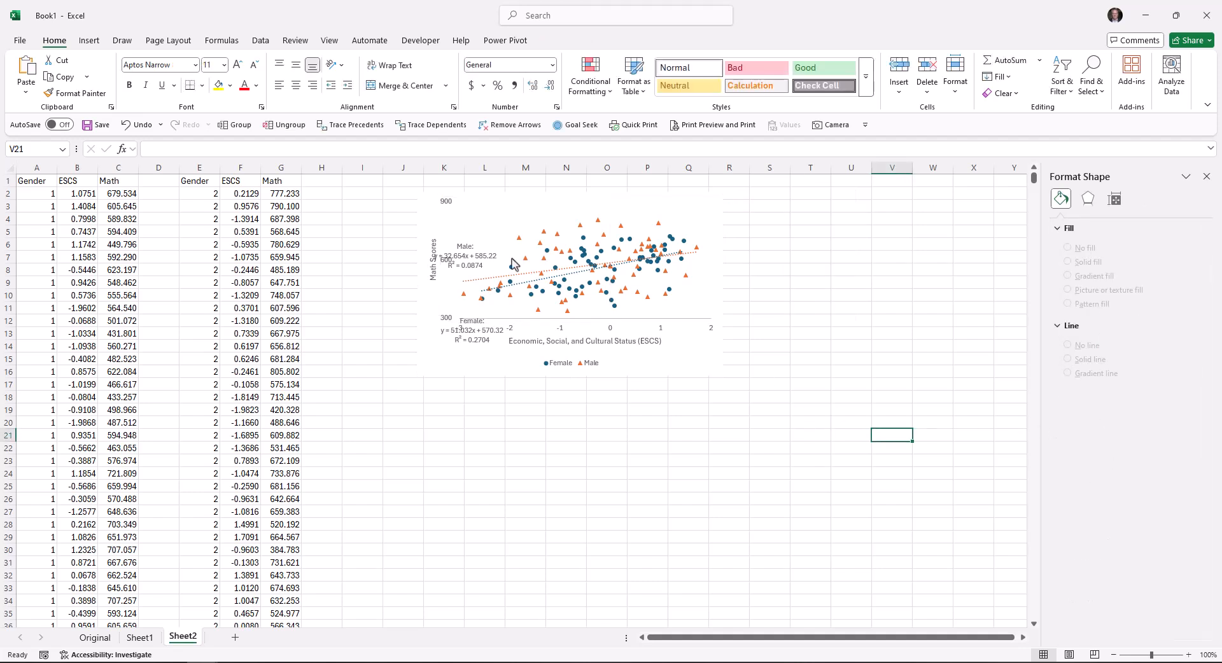
Step: Move the Male and Female trendline equation labels higher in the chart
click(475, 264)
drag(474, 264, 496, 223)
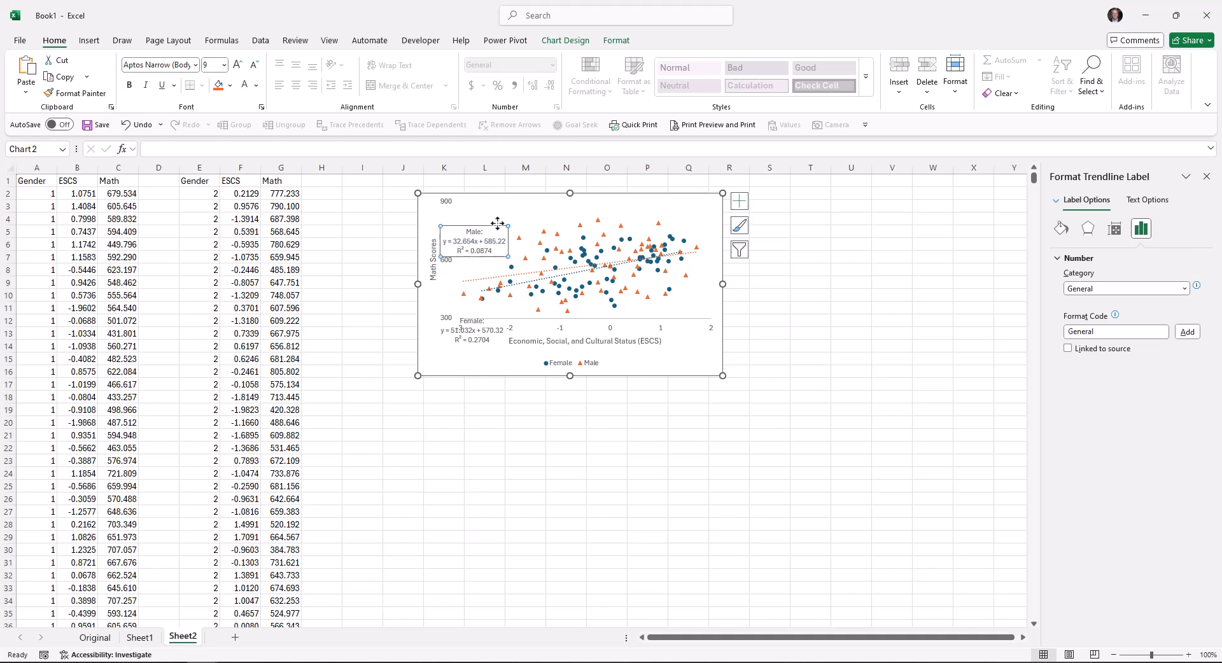
click(471, 330)
drag(472, 327, 472, 299)
click(475, 358)
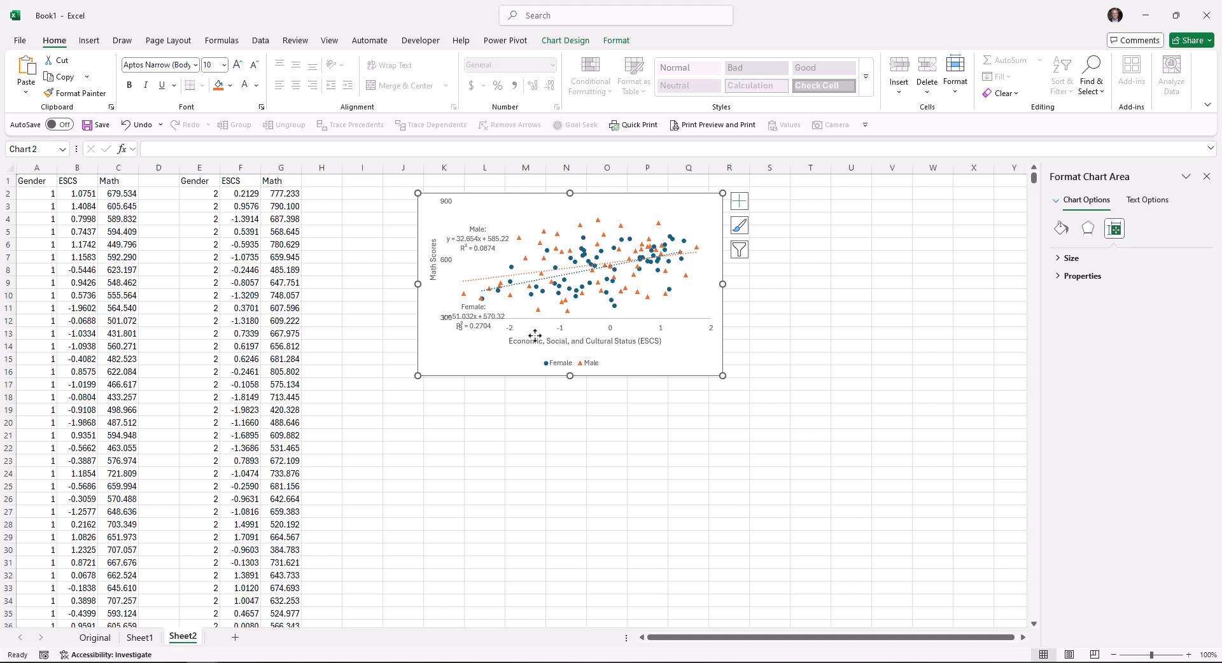
Step: Set the minimum bound of the horizontal ESCS axis to -4
right_click(560, 330)
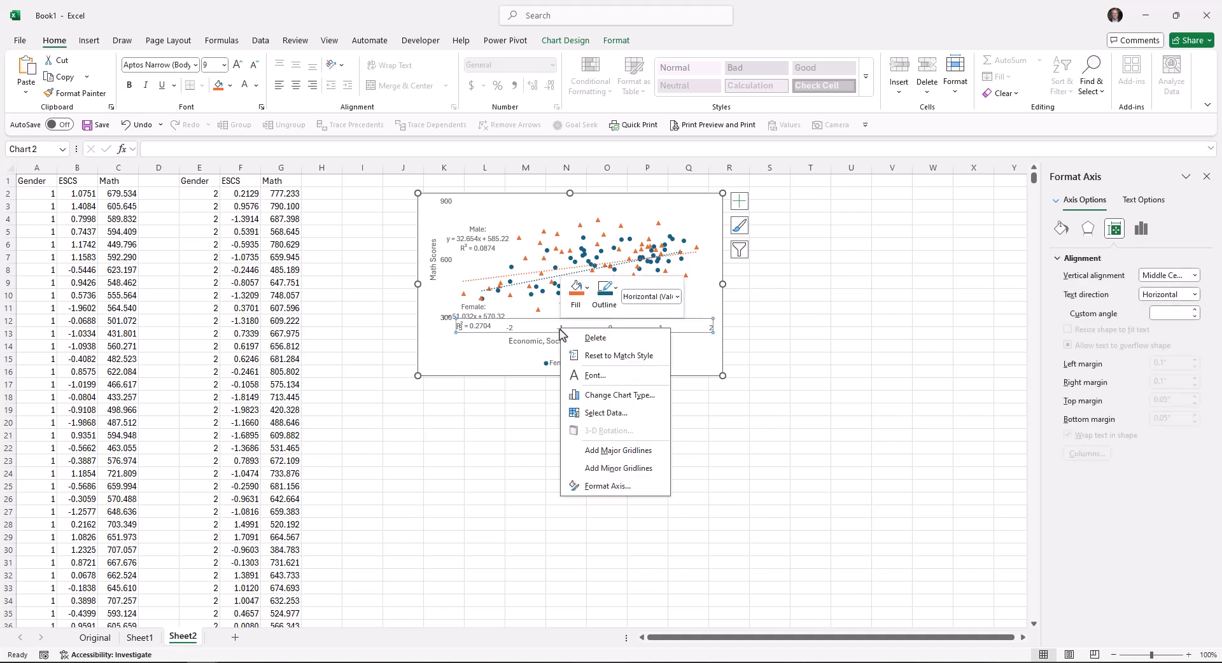
click(606, 486)
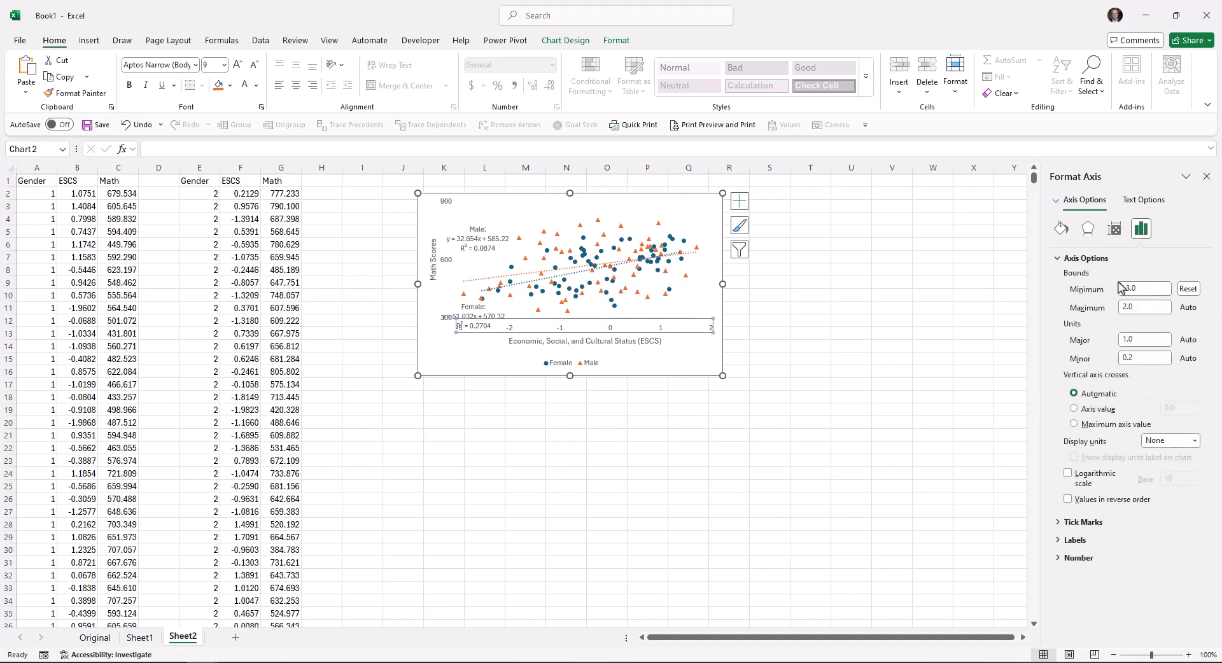
click(1123, 288)
key(BackSpace)
text(4)
key(Return)
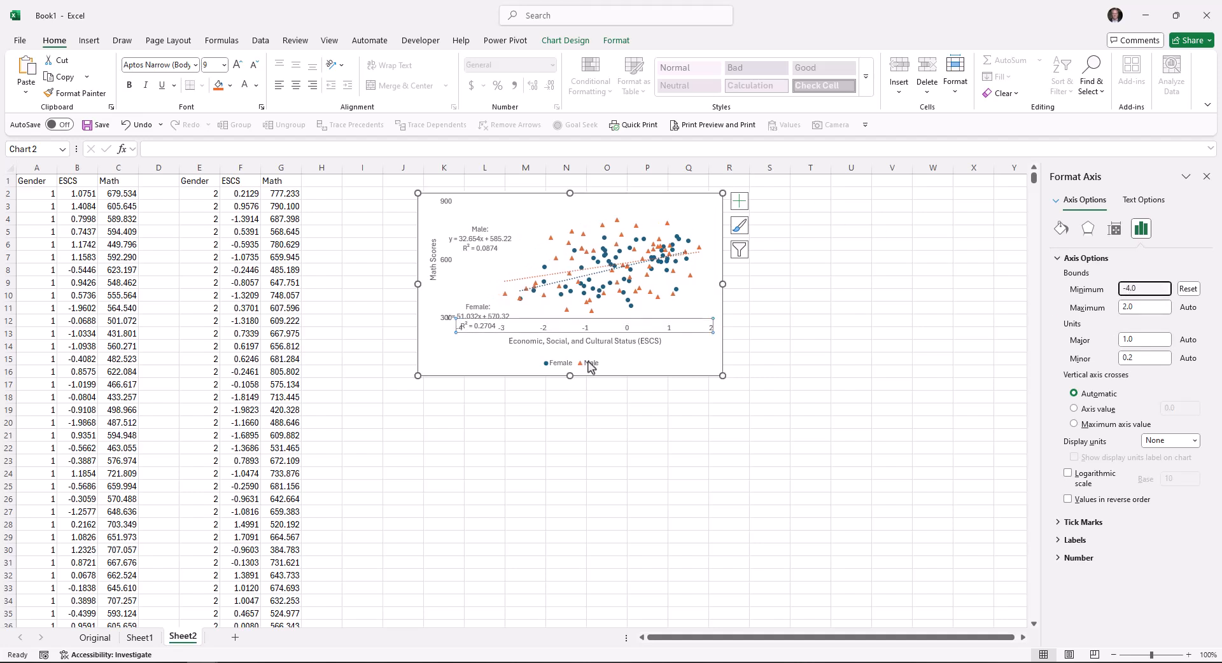
click(615, 354)
Step: Reposition the trendline equations in the empty area beside the data points, with the Male label above the Female label
click(473, 317)
drag(465, 301, 499, 278)
click(487, 237)
click(523, 384)
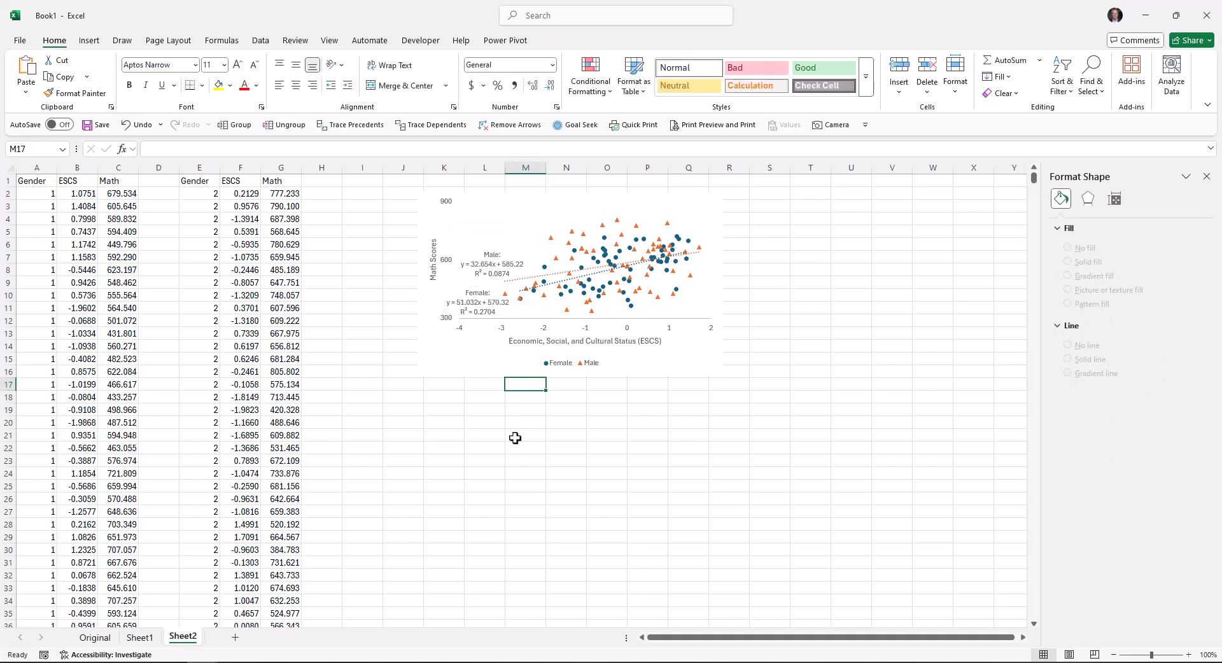